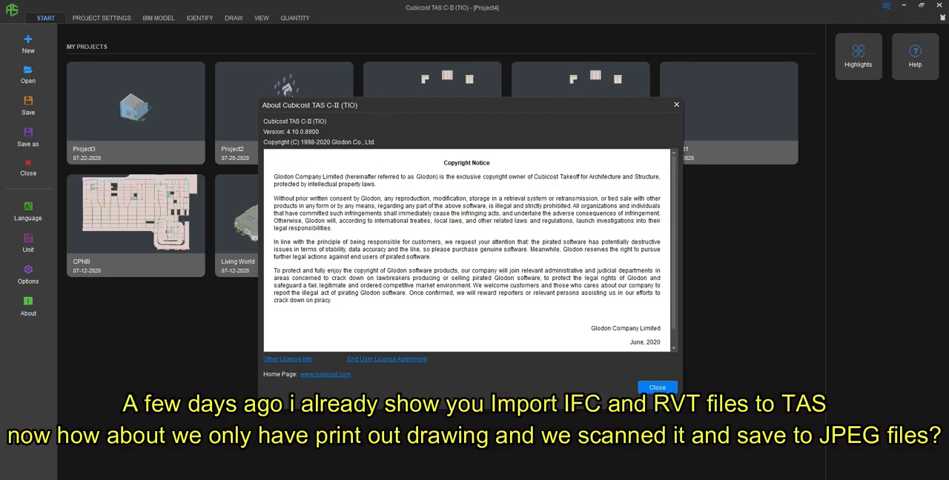
# - Import the scanned picture "1. Denah PondasiKKKjpg_Page1" into the project
pyautogui.click(200, 16)
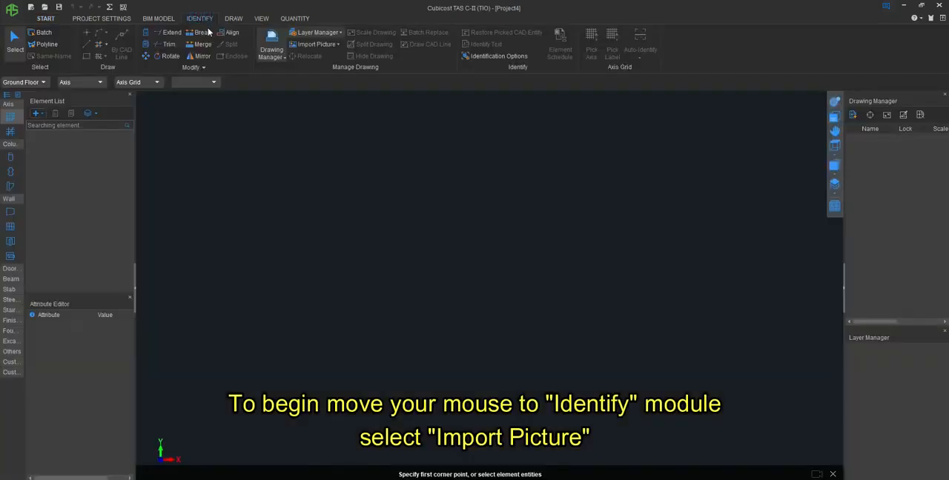
pyautogui.click(330, 44)
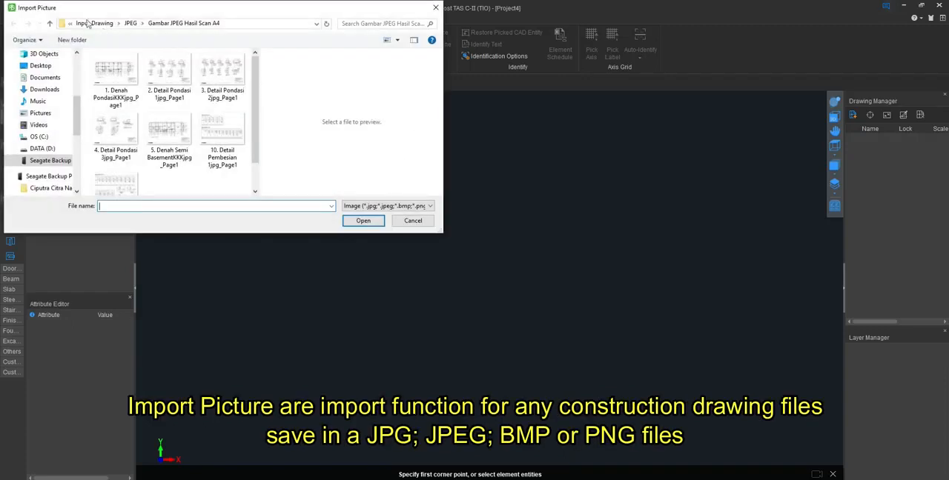
pyautogui.click(430, 208)
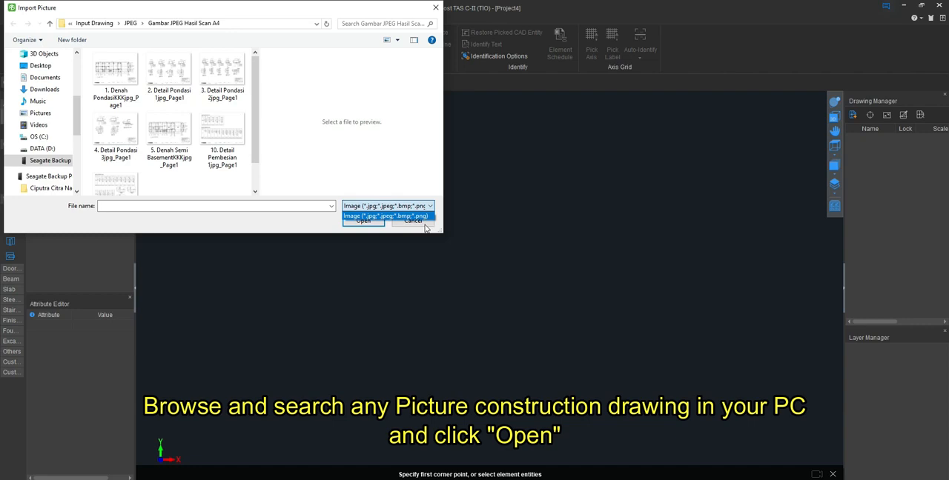
pyautogui.click(319, 226)
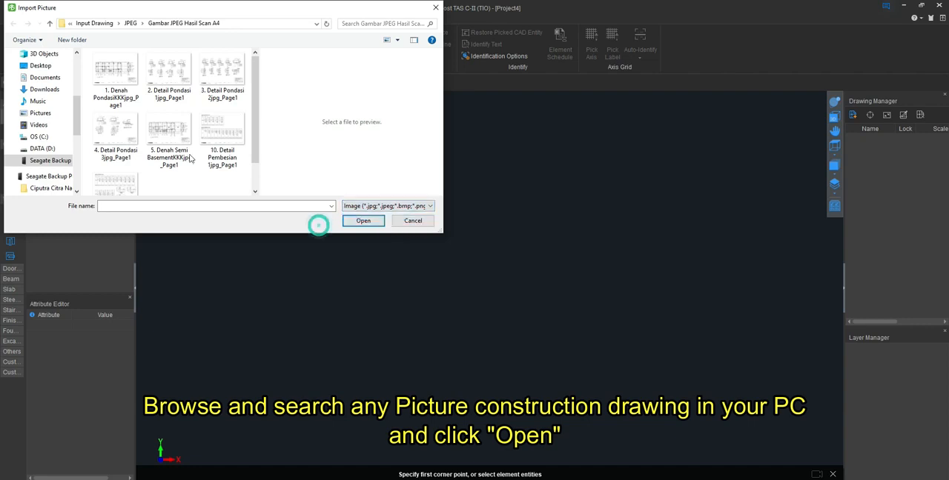
pyautogui.click(110, 74)
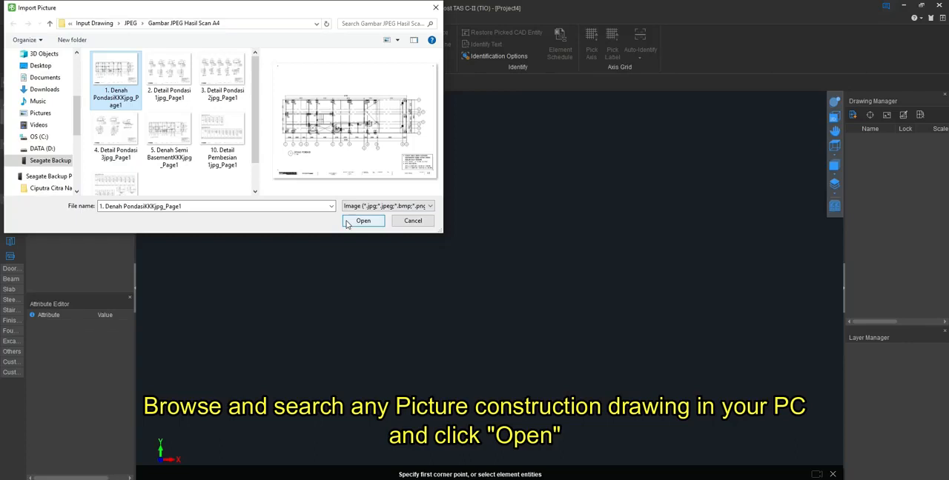
pyautogui.click(349, 221)
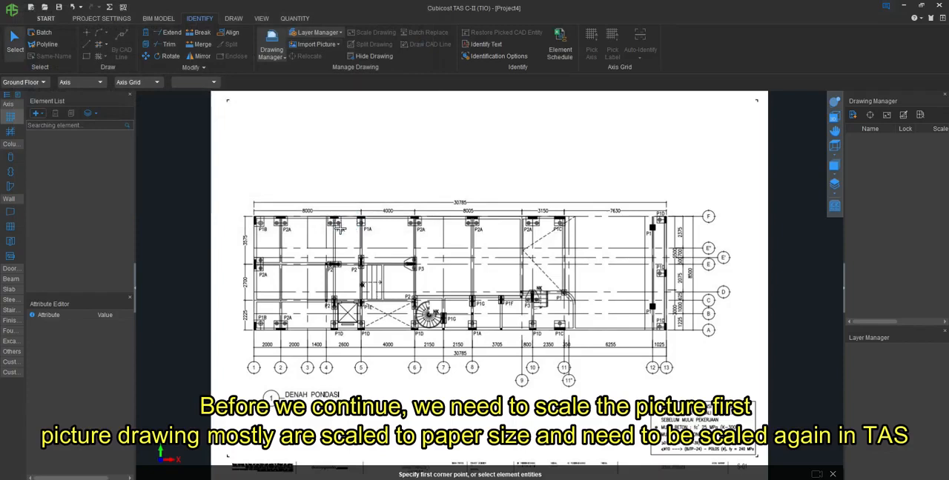
# - Scale the imported picture using the overall horizontal dimension above the plan as reference line, with an actual distance of 30785 mm
pyautogui.click(337, 46)
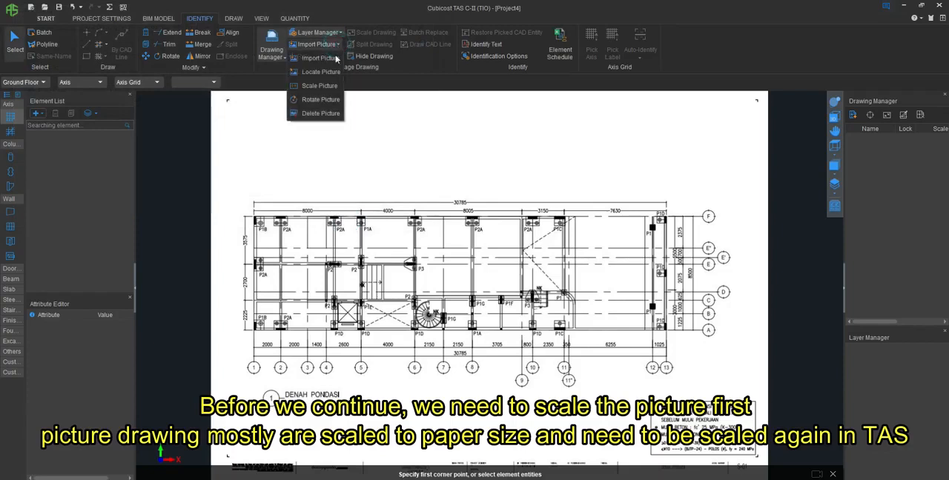
pyautogui.click(311, 85)
pyautogui.scroll(-2, 395, 206)
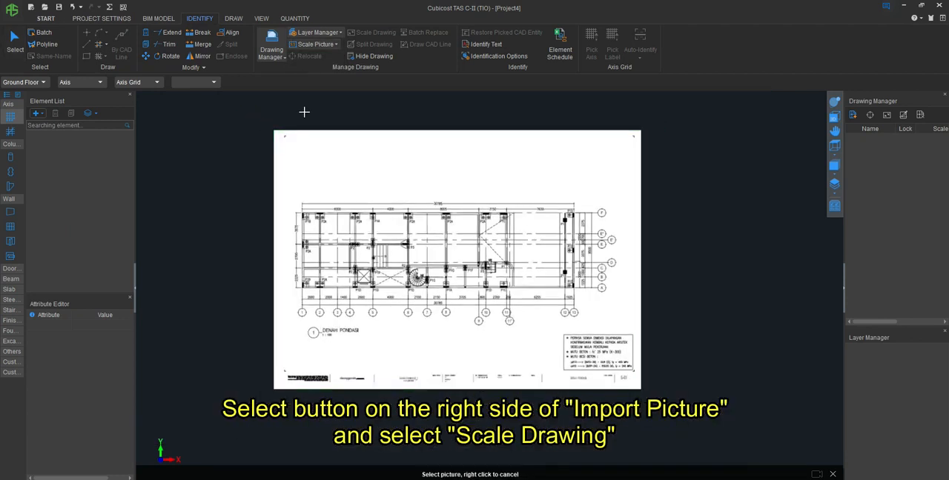
pyautogui.moveTo(254, 119)
pyautogui.mouseDown()
pyautogui.moveTo(312, 249)
pyautogui.moveTo(563, 396)
pyautogui.moveTo(663, 398)
pyautogui.mouseUp()
pyautogui.scroll(4, 319, 190)
pyautogui.scroll(2, 417, 134)
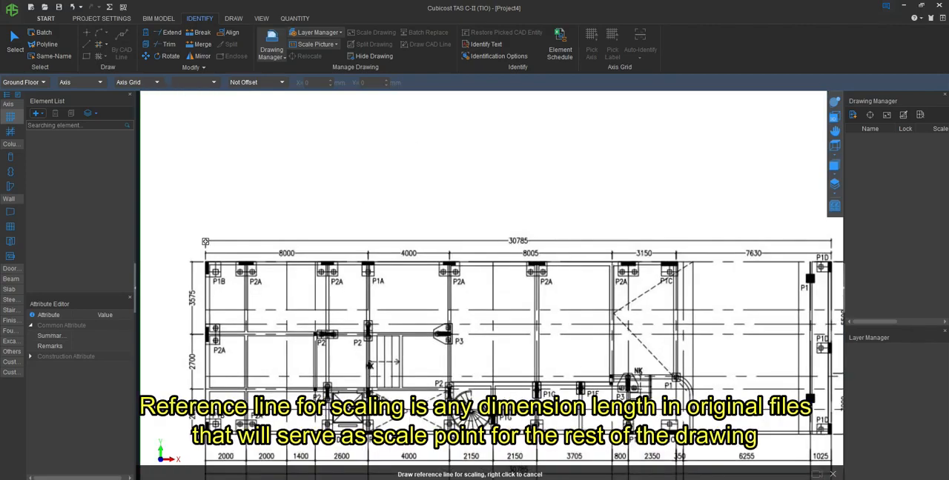
pyautogui.click(205, 241)
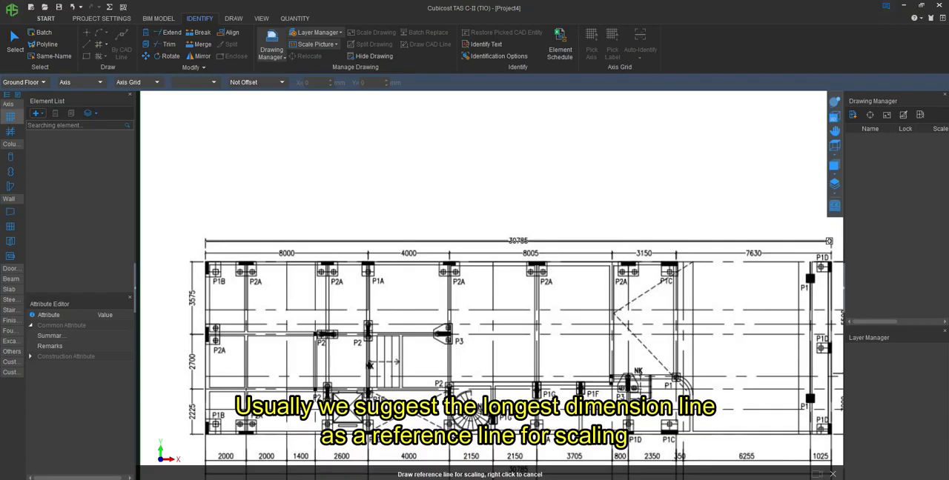
pyautogui.click(831, 241)
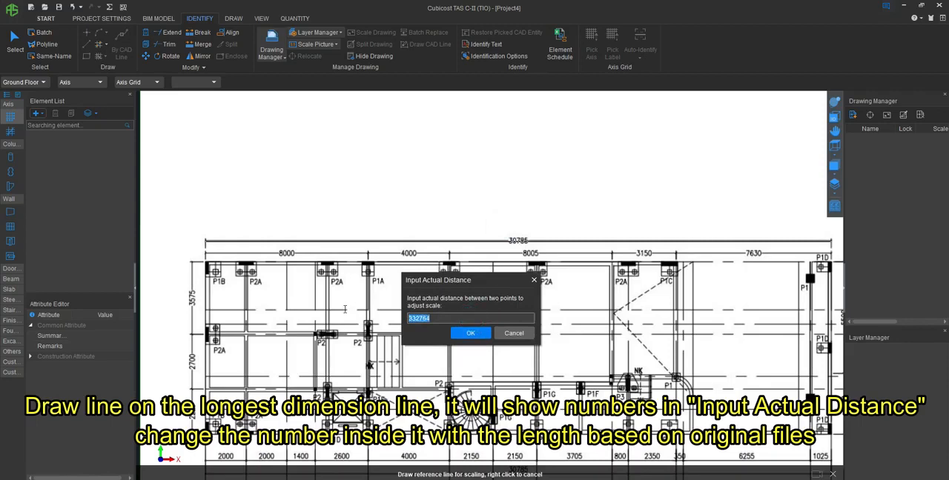
pyautogui.write('30785')
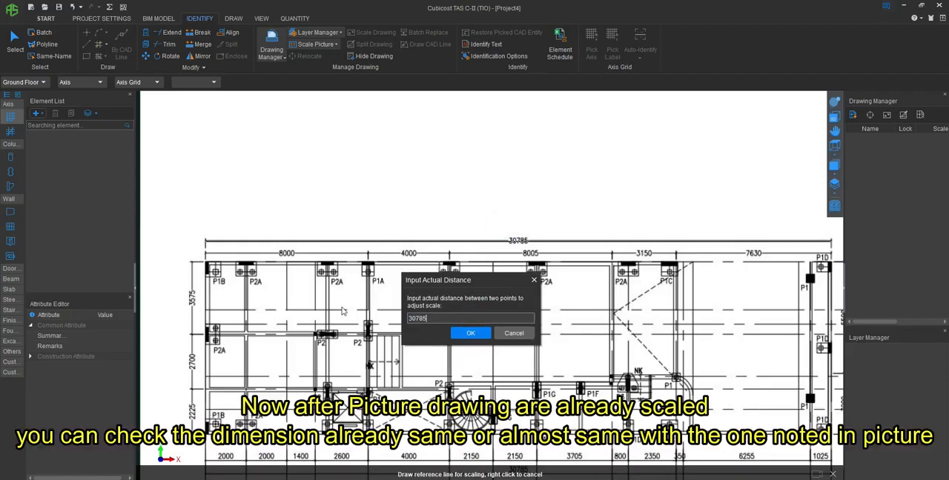
pyautogui.click(471, 333)
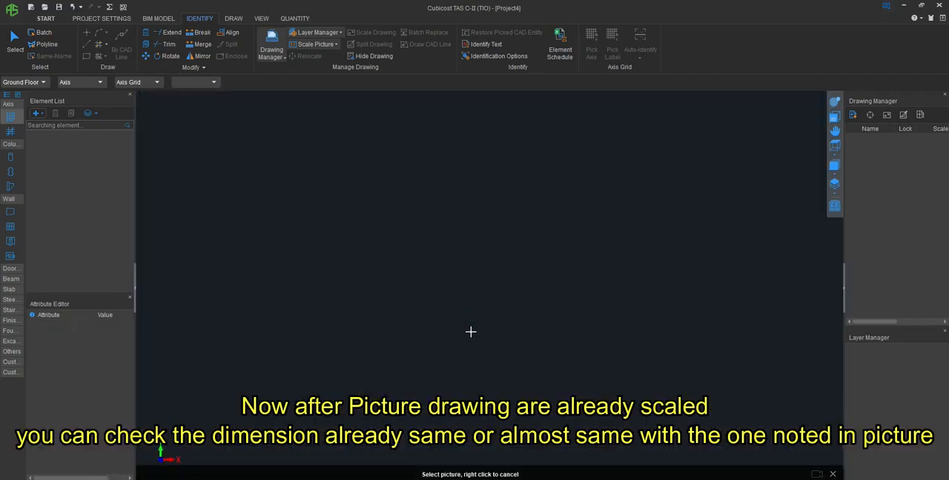
# - Show the whole scaled picture and measure the overall horizontal dimension line above the plan to check the scale
pyautogui.click(262, 18)
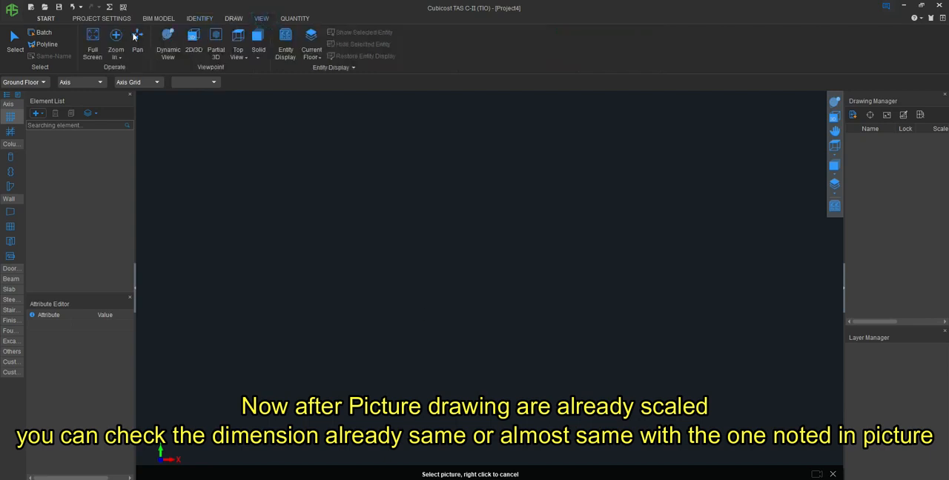
pyautogui.click(93, 41)
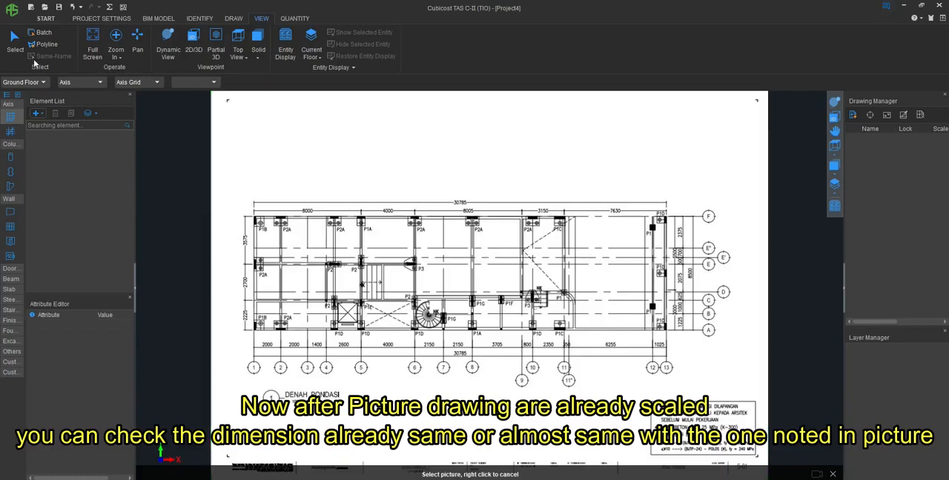
pyautogui.click(233, 19)
pyautogui.click(474, 32)
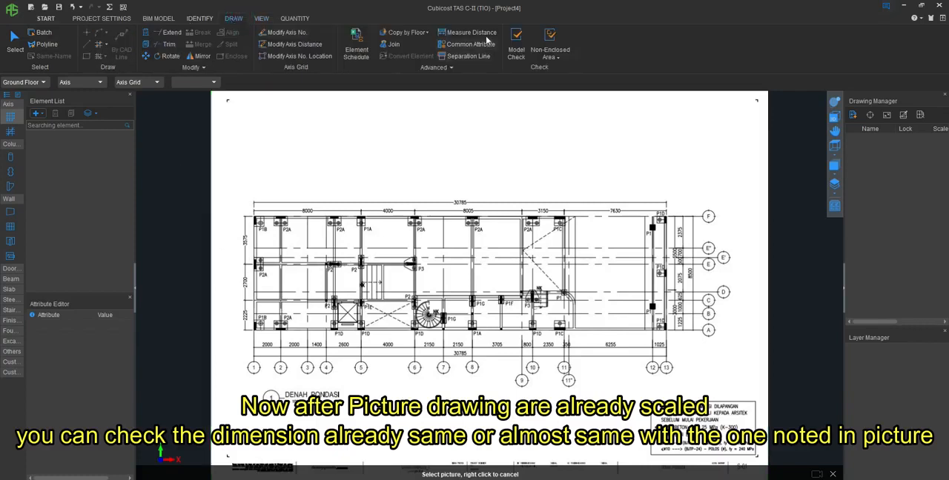
pyautogui.click(254, 201)
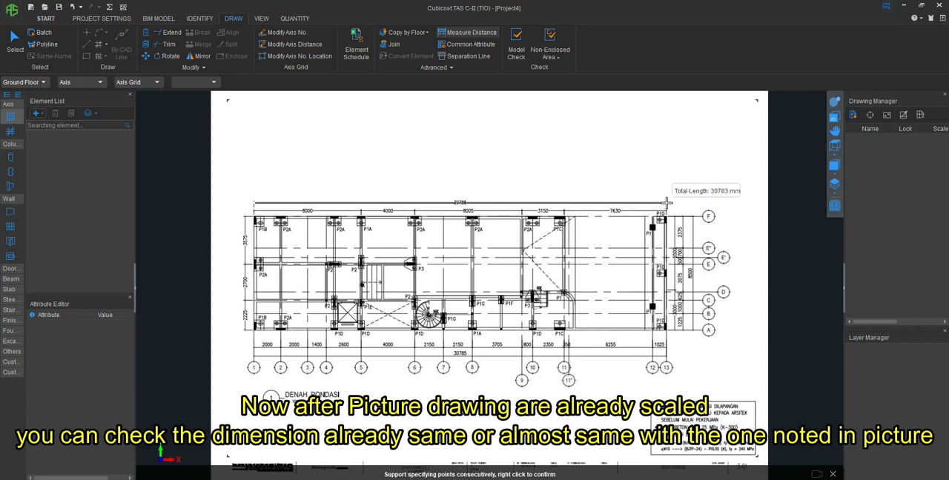
pyautogui.rightClick(435, 237)
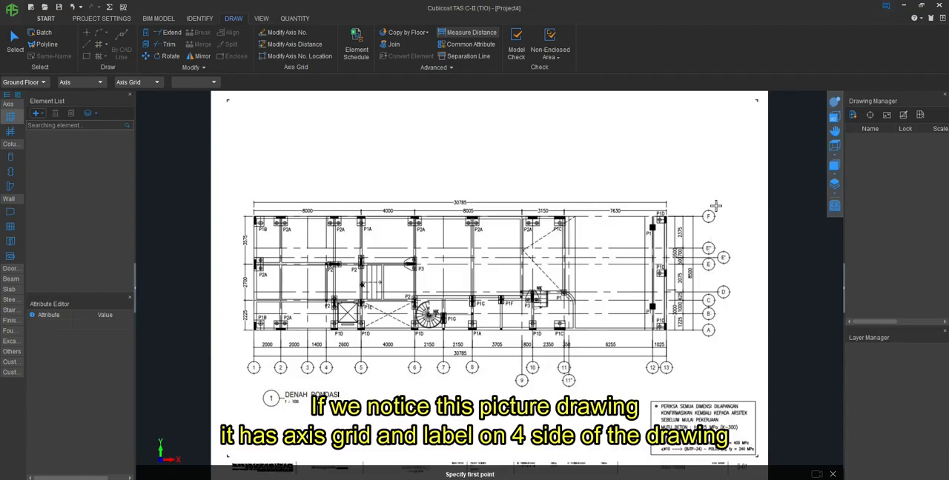
# - Create a new orthogonal axis grid
pyautogui.click(9, 116)
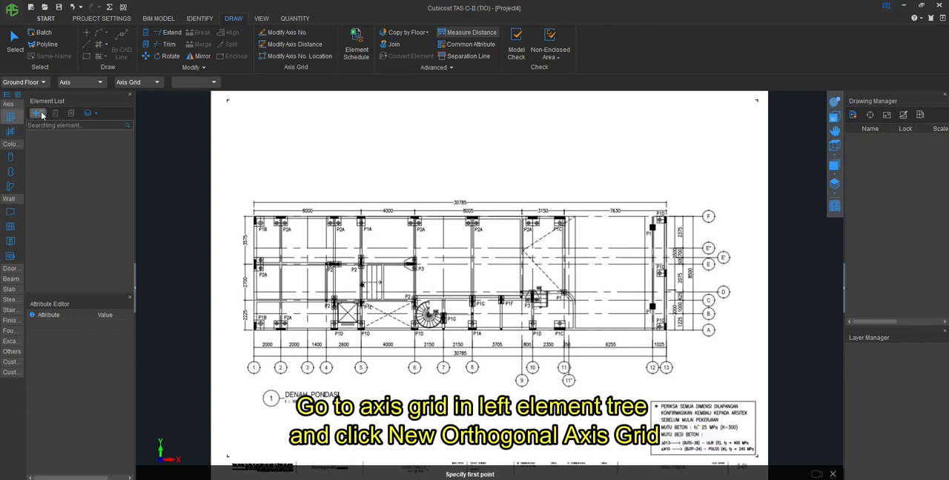
pyautogui.click(35, 114)
pyautogui.click(53, 144)
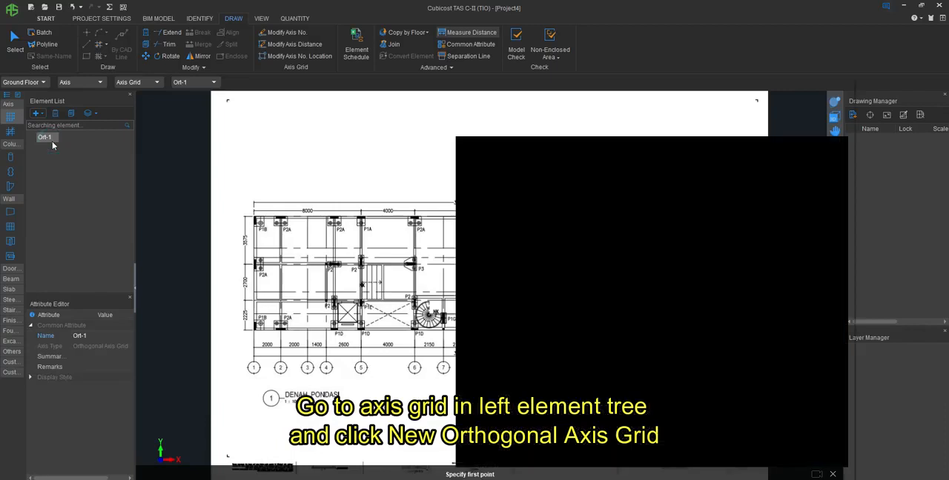
# - Enter the grid's bottom axis distances as 2000, 2000, 1400, 2600, 4000, 2150, 2150, 3705, 800, 2350, 350, 6255 and 1025 mm
pyautogui.moveTo(384, 89)
pyautogui.mouseDown()
pyautogui.moveTo(368, 435)
pyautogui.moveTo(349, 409)
pyautogui.moveTo(311, 394)
pyautogui.mouseUp()
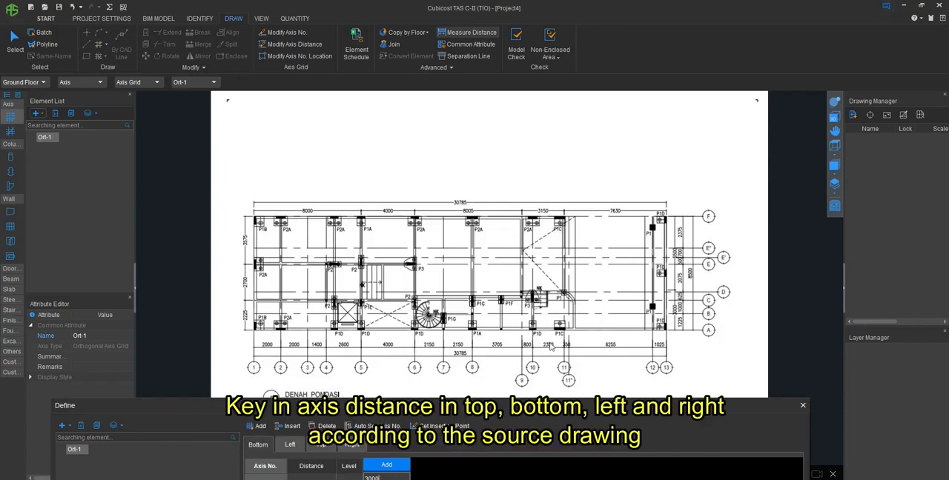
pyautogui.doubleClick(390, 478)
pyautogui.write('2000')
pyautogui.press('Return')
pyautogui.write('1025')
pyautogui.press('Return')
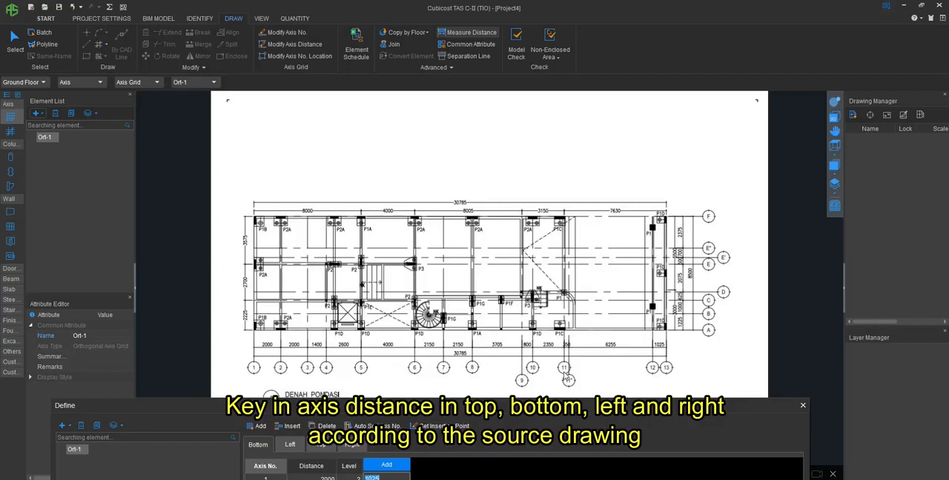
pyautogui.moveTo(629, 405); pyautogui.dragTo(589, 201)
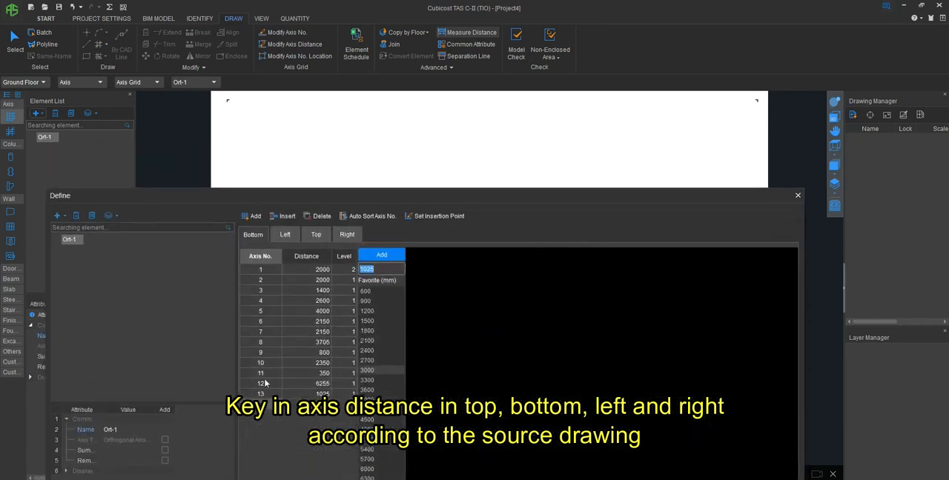
# - Renumber the two bottom axes following axis 11 as 11" and 12 to match the source drawing
pyautogui.doubleClick(265, 385)
pyautogui.write('11')
pyautogui.press('Return')
pyautogui.write('12')
pyautogui.press('Return')
# - Enter the grid's right-side axis distances as 1225, 1000, 625, 2075, 500, 700 and 2375 mm, following the source drawing
pyautogui.moveTo(466, 195); pyautogui.dragTo(466, 407)
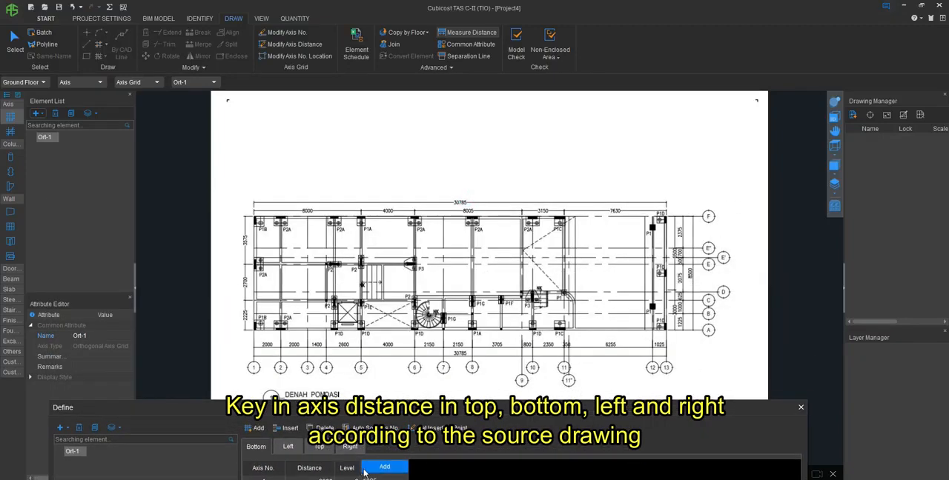
pyautogui.click(346, 447)
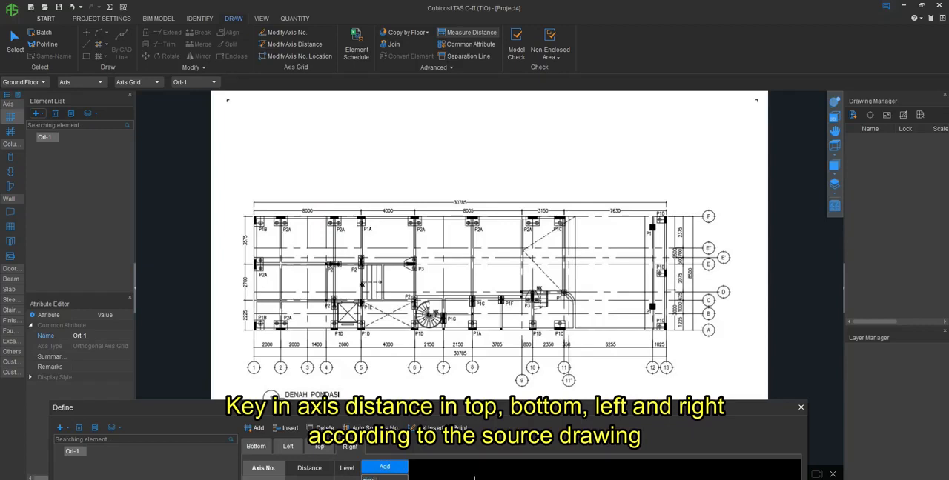
pyautogui.press('Return')
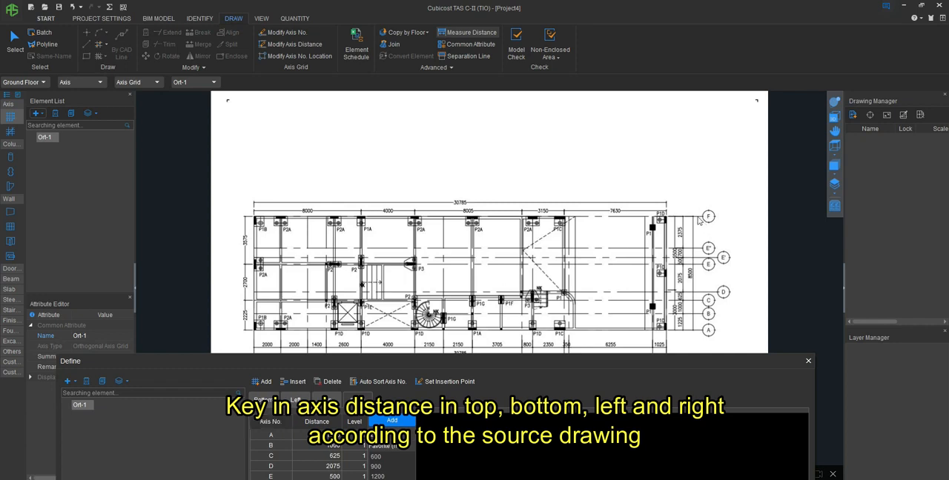
# - Enter the grid's top axis distances as 8000, 4000, 8005, 3150 and 7630 mm, following the source drawing
pyautogui.moveTo(613, 361); pyautogui.dragTo(615, 390)
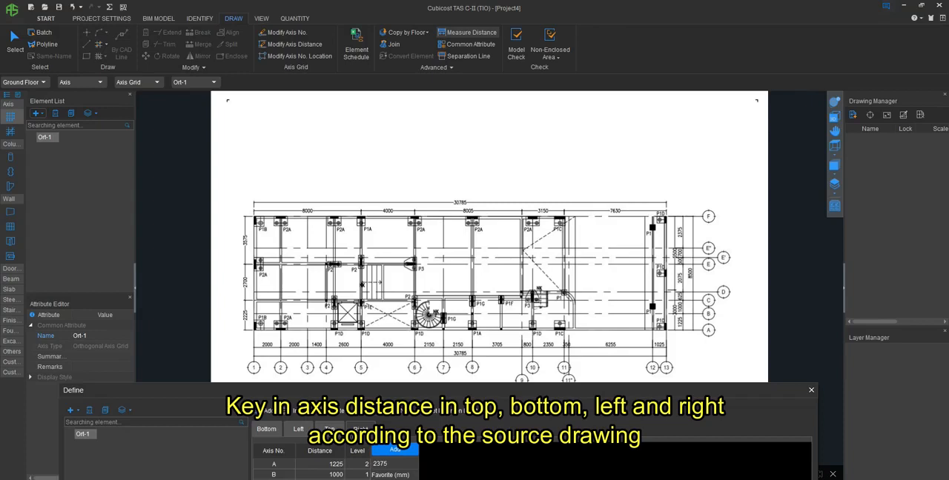
pyautogui.click(329, 429)
pyautogui.click(399, 463)
pyautogui.moveTo(399, 463); pyautogui.dragTo(367, 464)
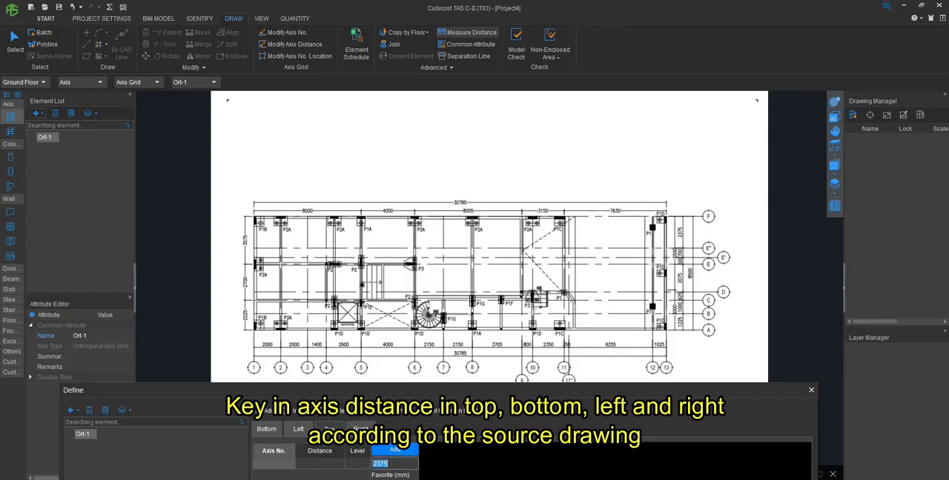
pyautogui.write('8000')
pyautogui.press('Return')
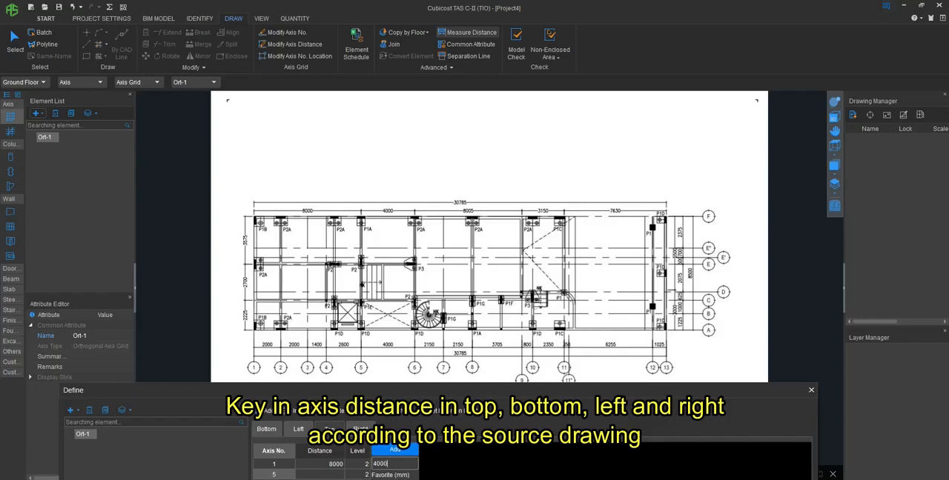
pyautogui.press('Return')
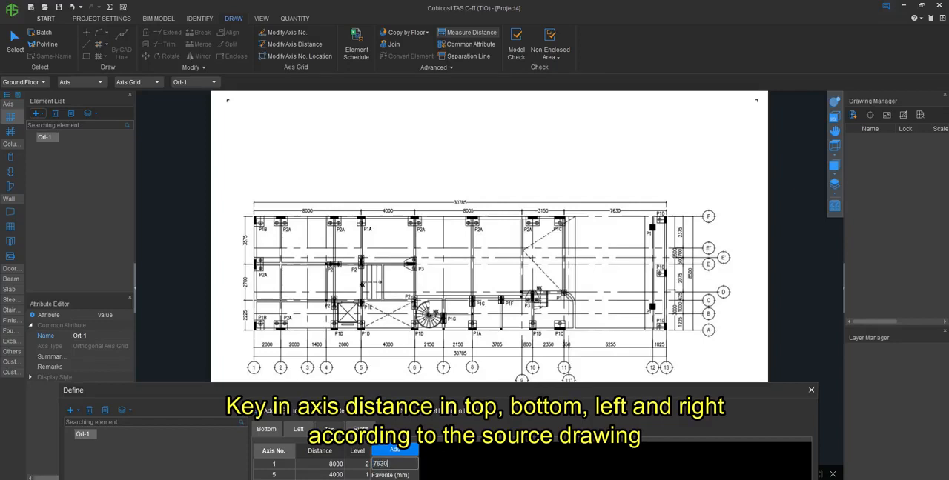
pyautogui.moveTo(634, 396); pyautogui.dragTo(637, 188)
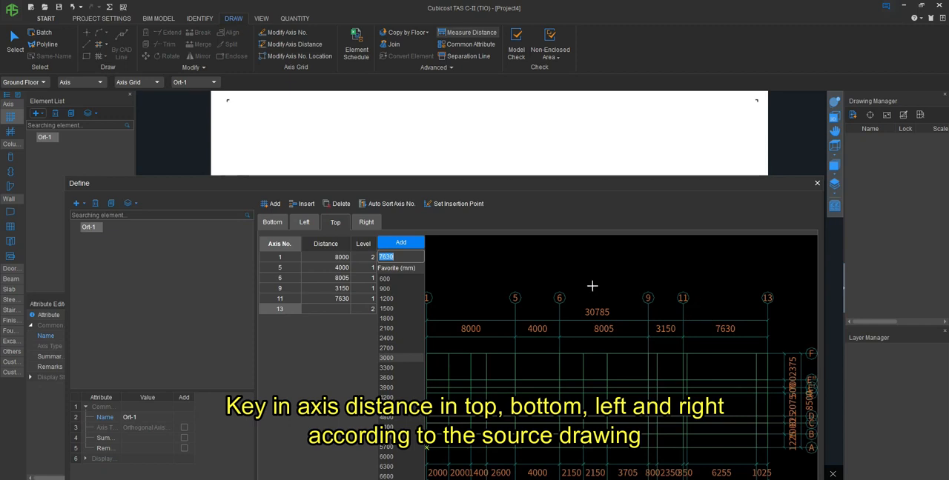
# - Enter the grid's left-side axis distances as 2225, 2700 and 3575 mm from the source drawing and create the axis grid
pyautogui.moveTo(574, 193); pyautogui.dragTo(576, 363)
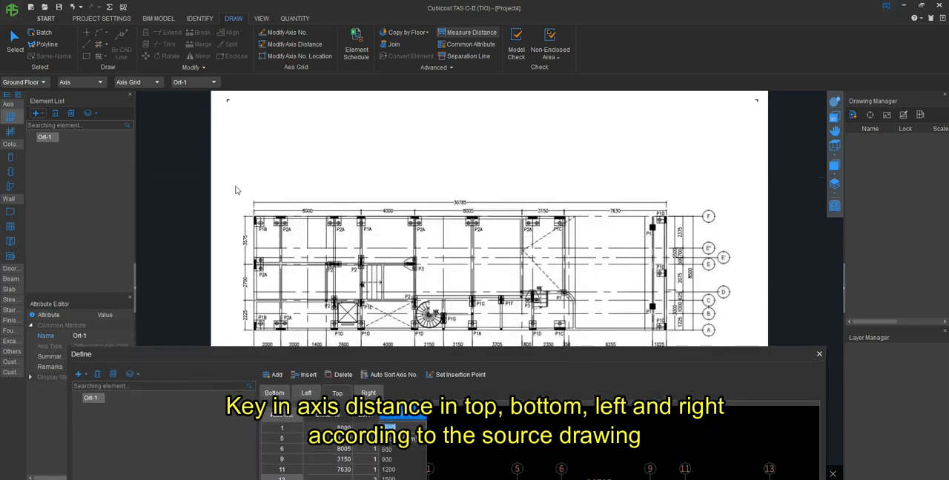
pyautogui.click(306, 393)
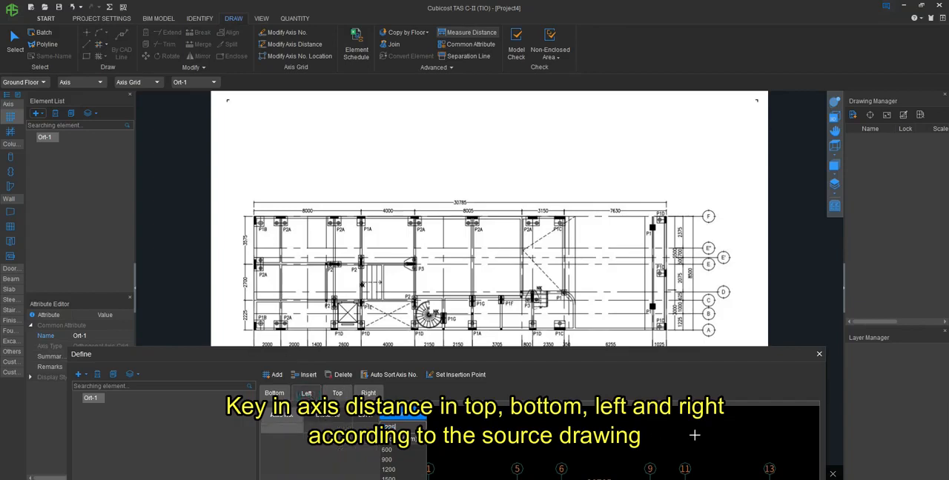
pyautogui.press('Return')
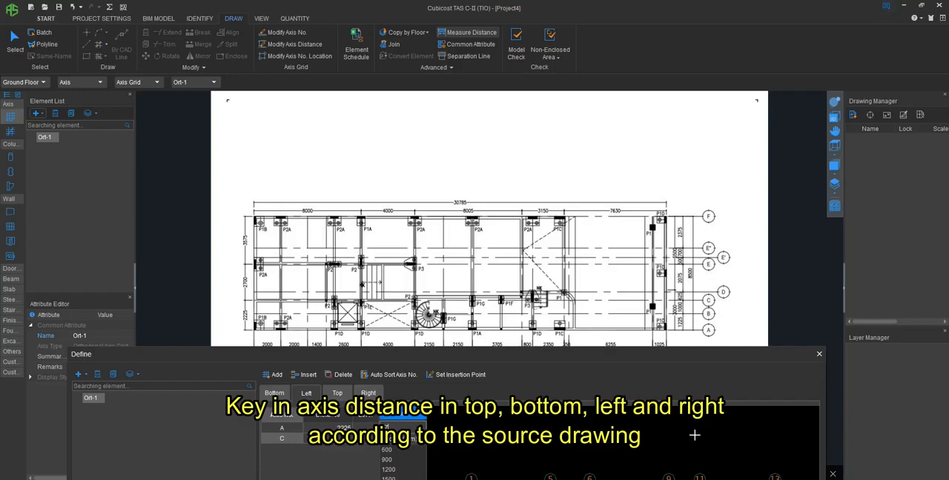
pyautogui.press('Return')
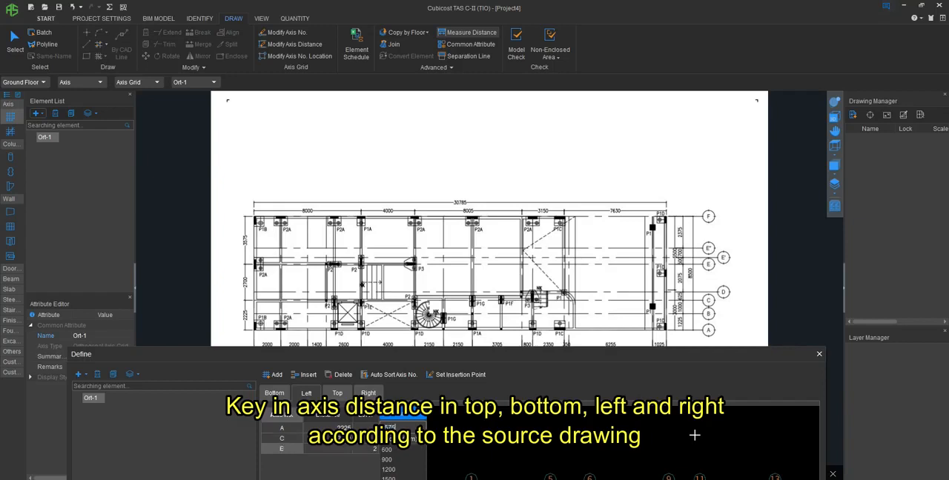
pyautogui.press('Return')
pyautogui.moveTo(608, 354); pyautogui.dragTo(588, 85)
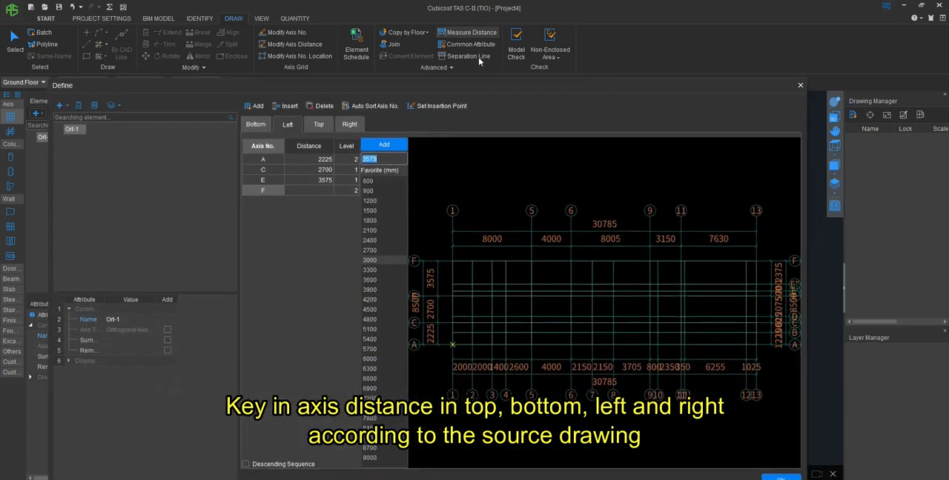
pyautogui.moveTo(478, 85)
pyautogui.mouseDown()
pyautogui.moveTo(491, 387)
pyautogui.moveTo(403, 92)
pyautogui.mouseUp()
pyautogui.click(755, 476)
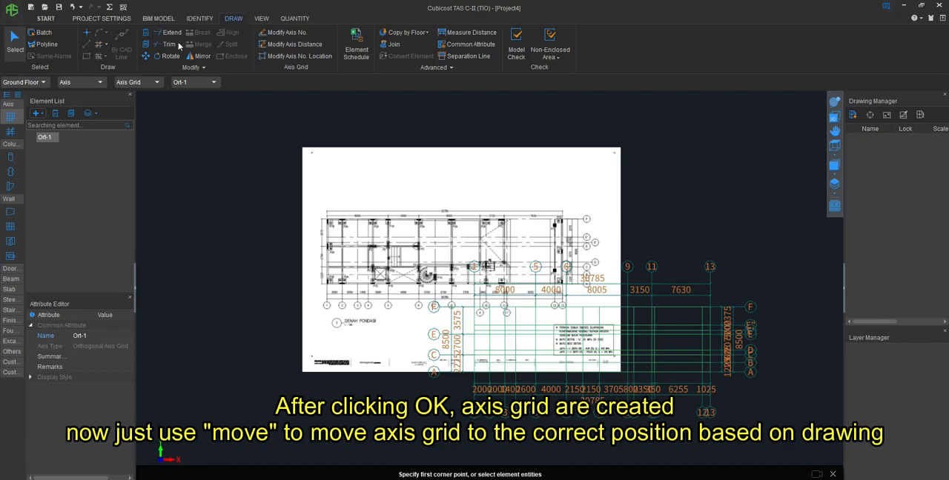
# - Move the axis grid by its intersection of axes 13 and A onto the matching intersection in the foundation drawing
pyautogui.click(145, 56)
pyautogui.scroll(5, 597, 274)
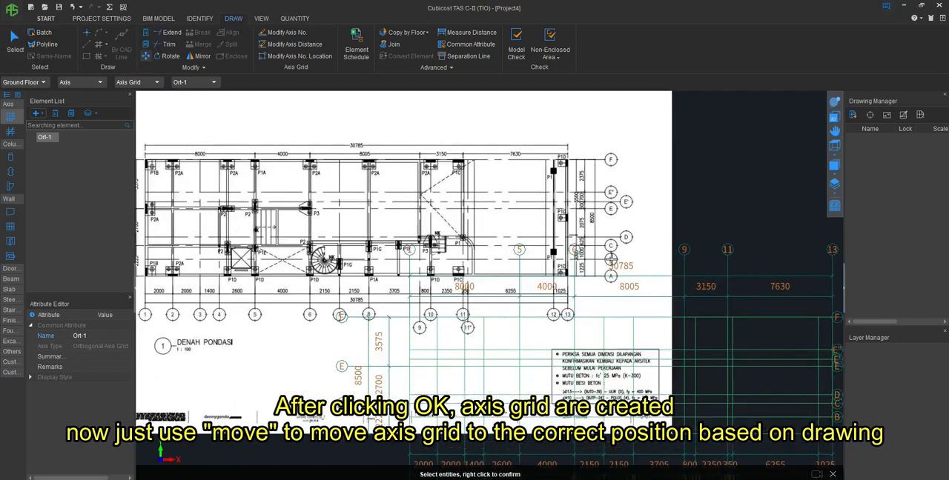
pyautogui.scroll(2, 597, 274)
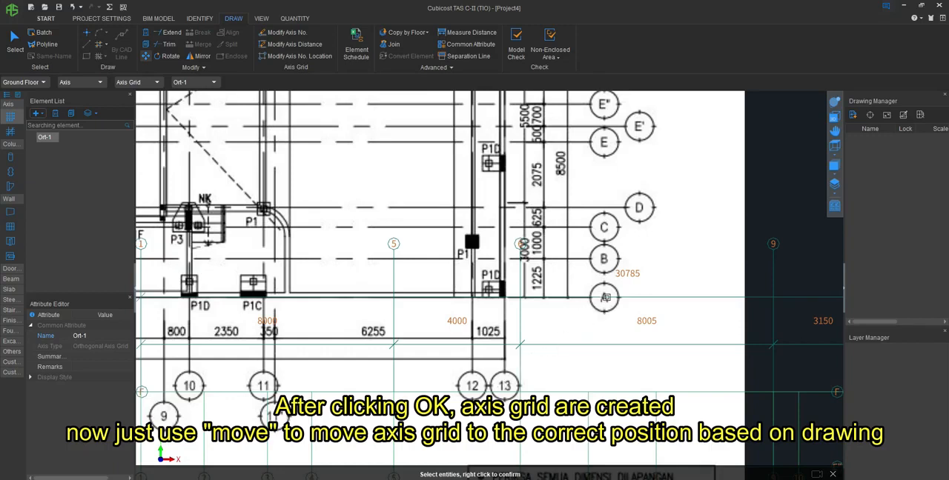
pyautogui.scroll(-3, 490, 345)
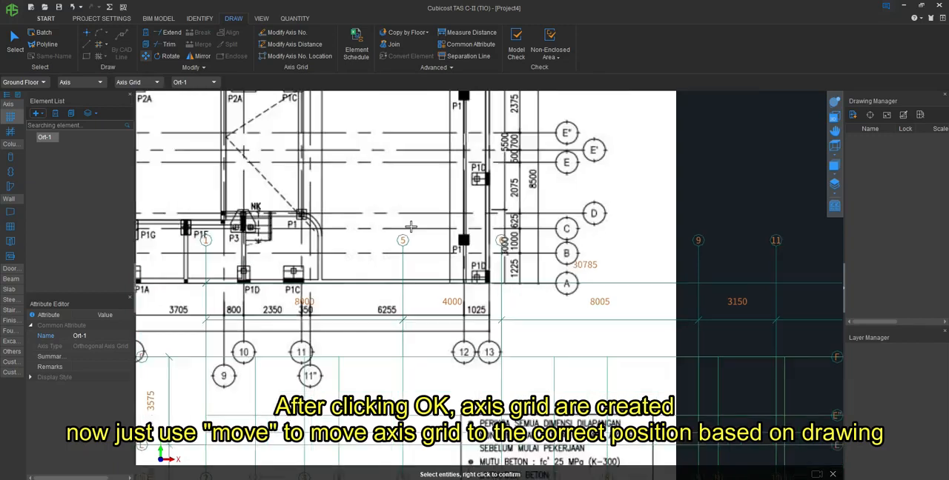
pyautogui.scroll(-3, 423, 217)
pyautogui.scroll(5, 604, 358)
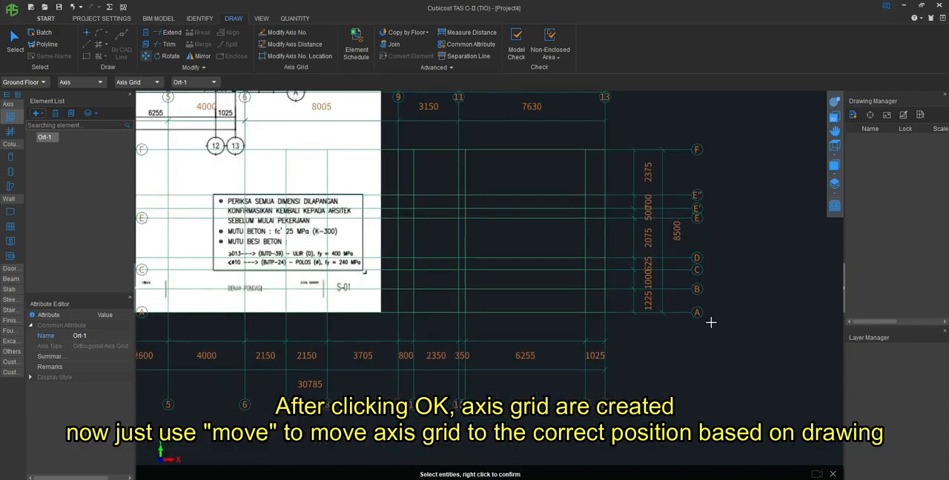
pyautogui.click(598, 312)
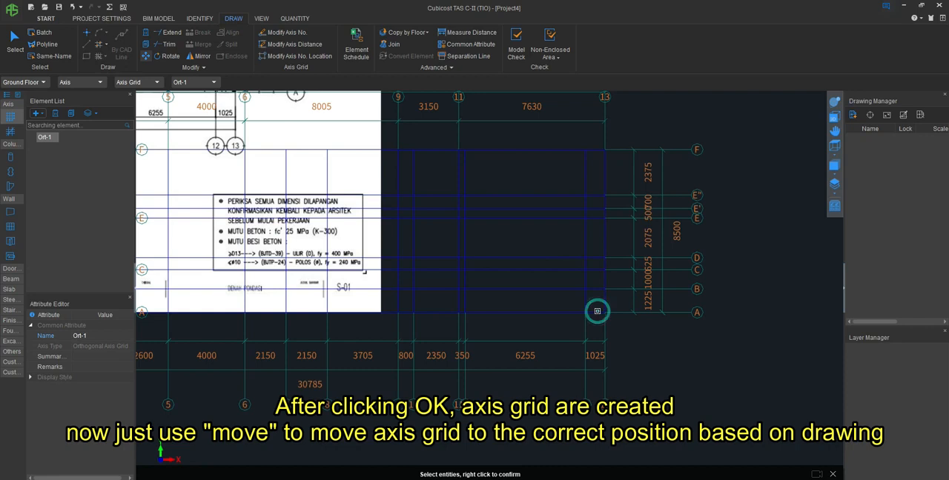
pyautogui.rightClick(599, 314)
pyautogui.click(604, 313)
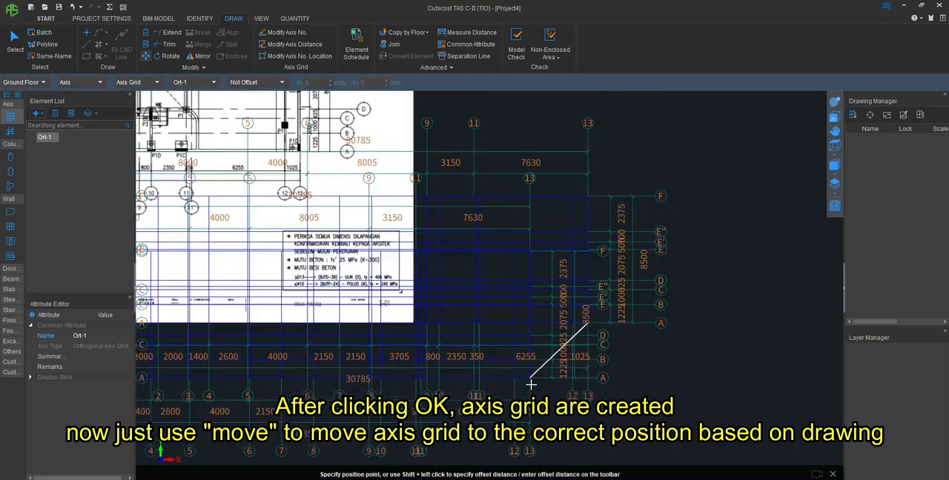
pyautogui.scroll(3, 403, 246)
pyautogui.scroll(3, 403, 246)
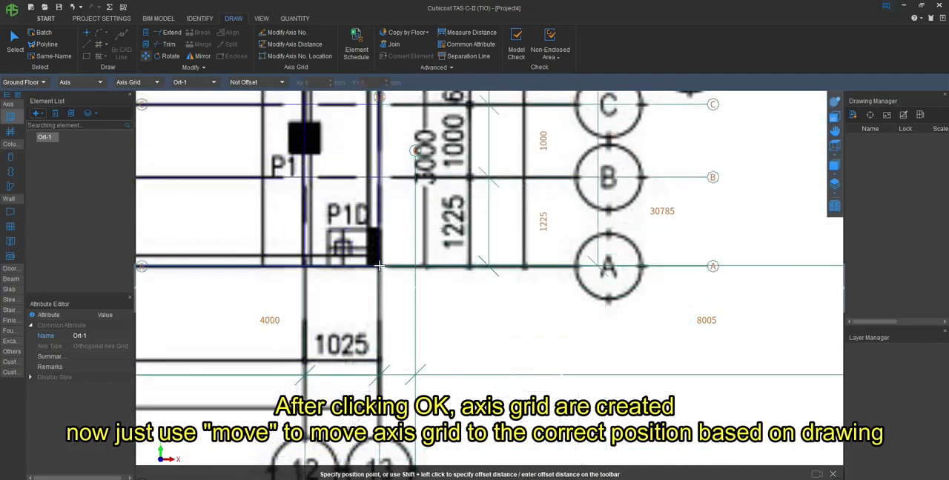
pyautogui.click(378, 265)
# - Examine the foundation plan under the moved grid, checking the axis alignment and the pile locations across the drawing
pyautogui.scroll(-5, 614, 345)
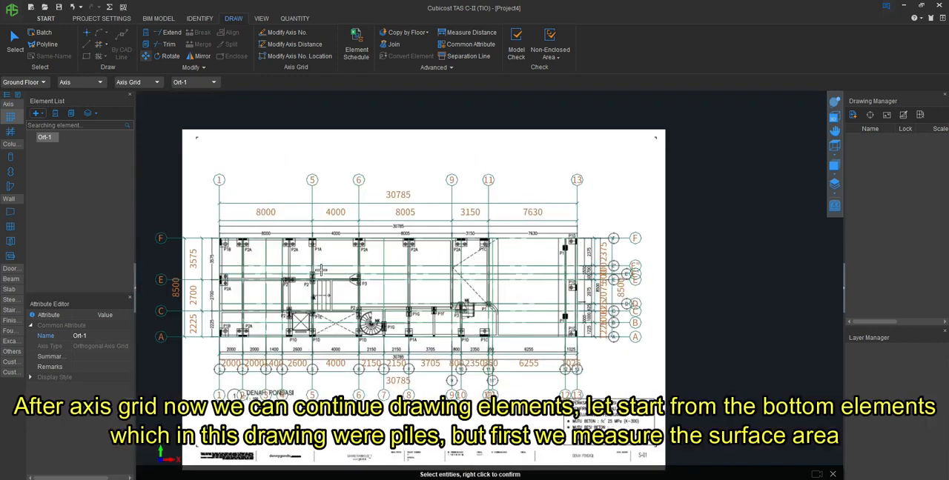
pyautogui.scroll(2, 208, 319)
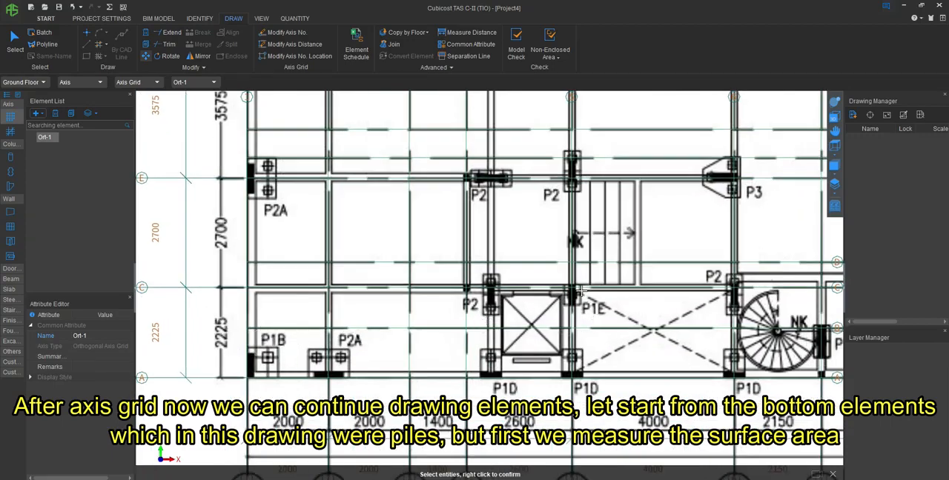
pyautogui.scroll(-2, 580, 293)
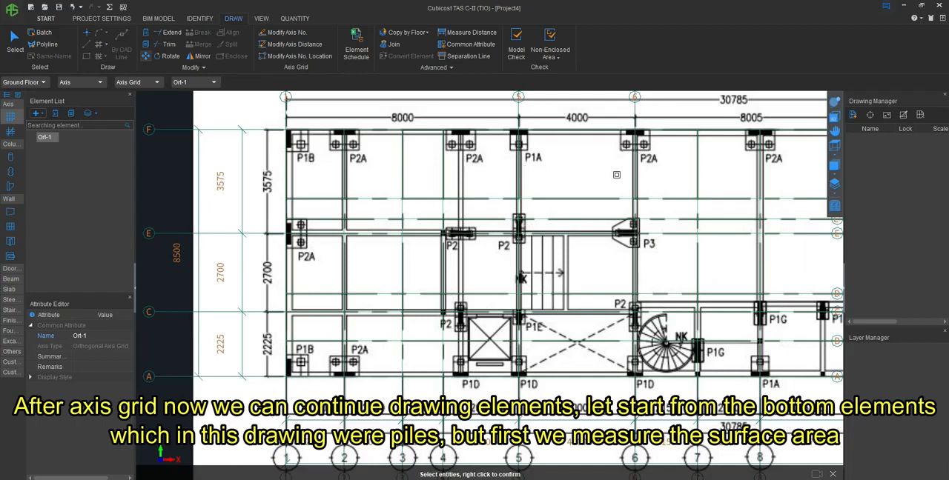
pyautogui.scroll(-1, 295, 235)
pyautogui.scroll(1, 776, 327)
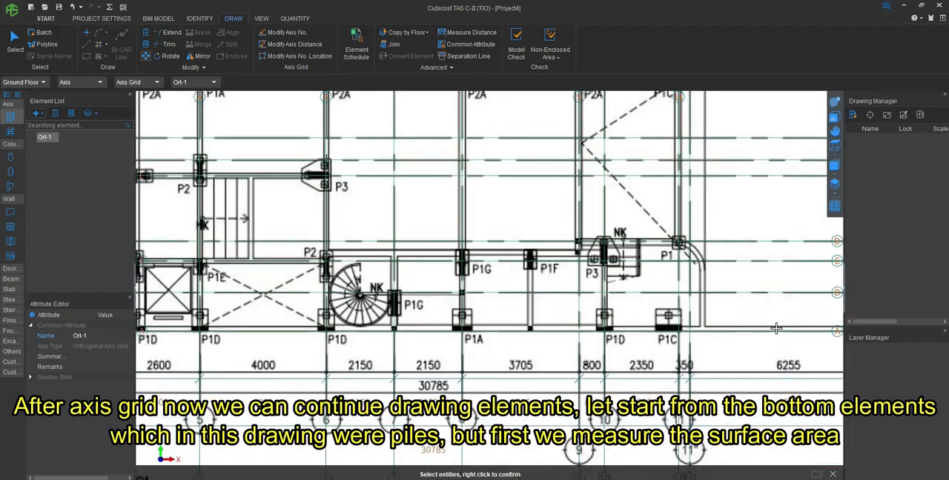
pyautogui.scroll(-3, 334, 347)
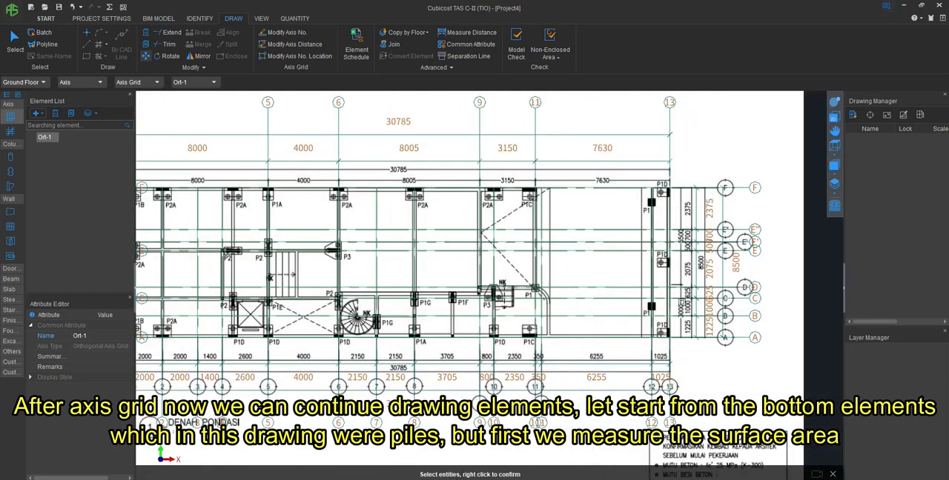
pyautogui.scroll(-3, 730, 349)
pyautogui.scroll(2, 337, 304)
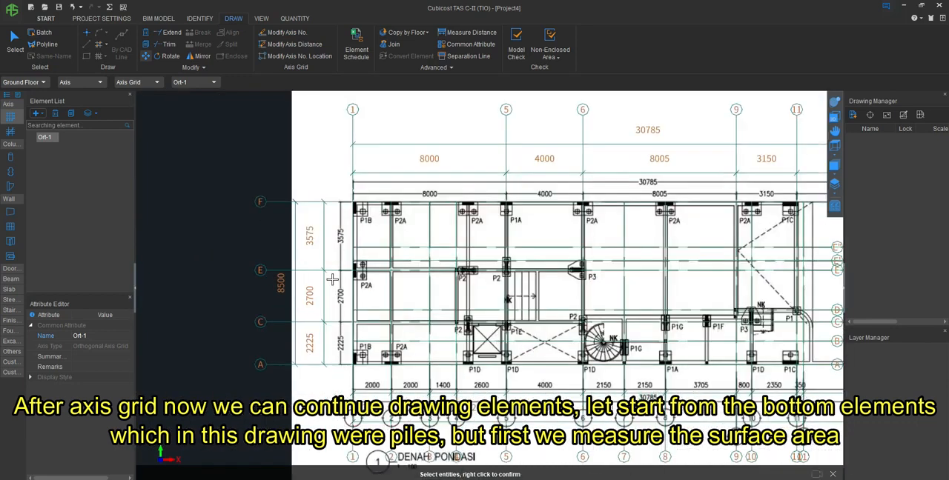
# - Measure the side length of the left pile in the first P2A pile cap along axis F
pyautogui.scroll(4, 359, 211)
pyautogui.scroll(2, 359, 212)
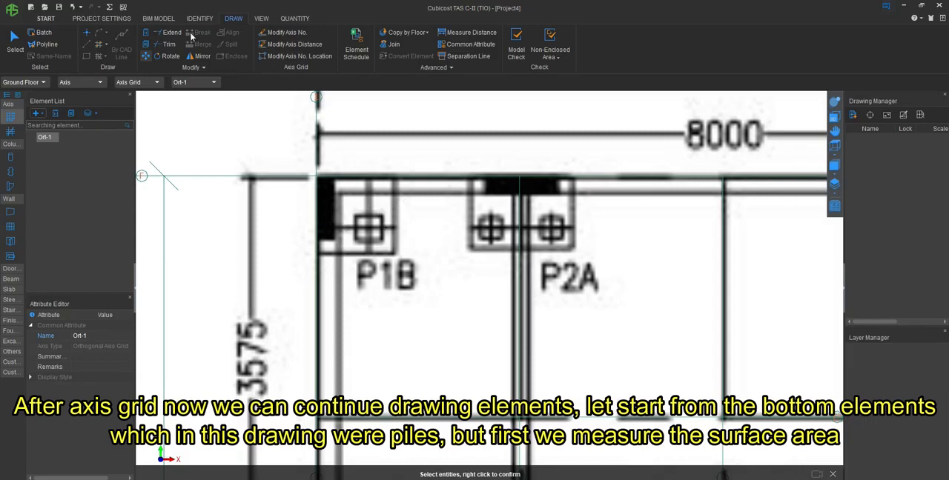
pyautogui.click(467, 32)
pyautogui.scroll(2, 366, 232)
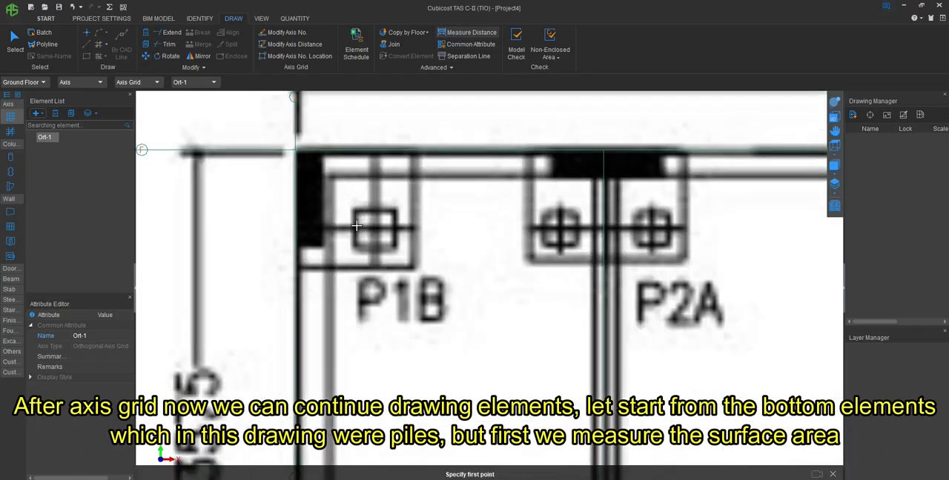
pyautogui.click(542, 214)
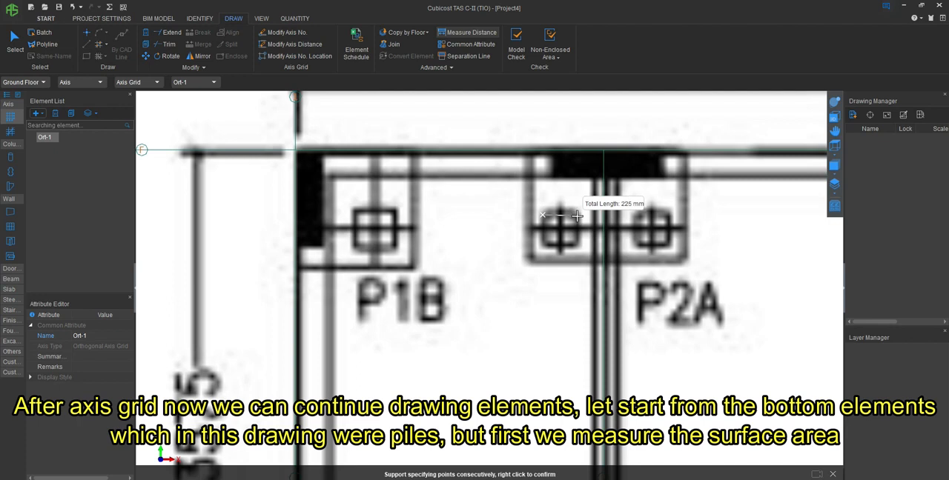
pyautogui.rightClick(542, 251)
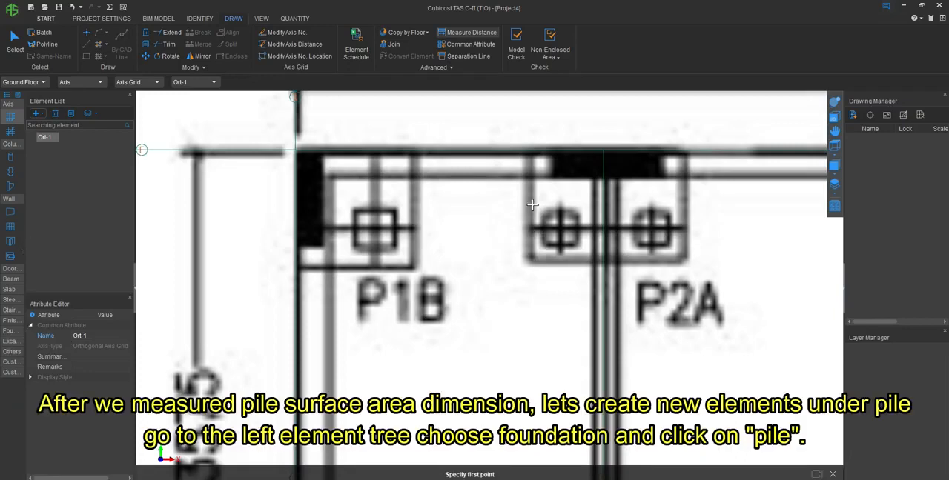
# - Create a rectangular pile element for the foundation with a section length and section width of 225 mm
pyautogui.click(11, 330)
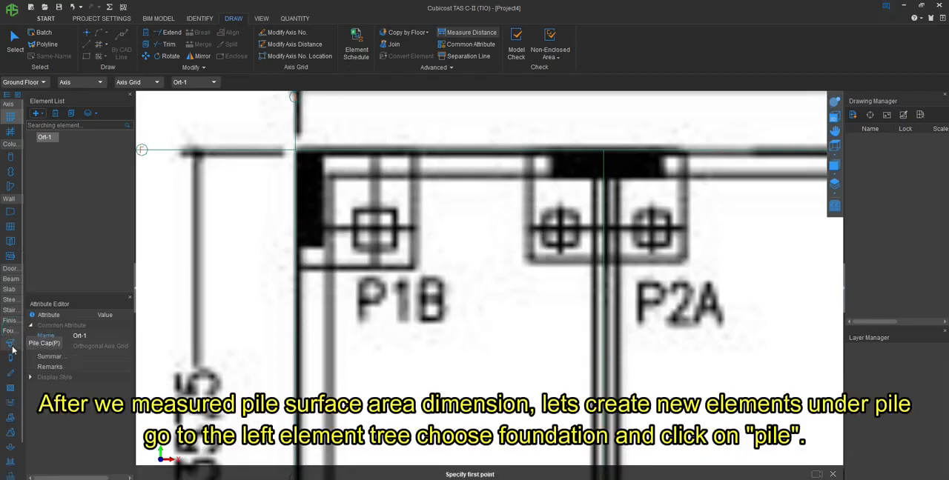
pyautogui.click(11, 360)
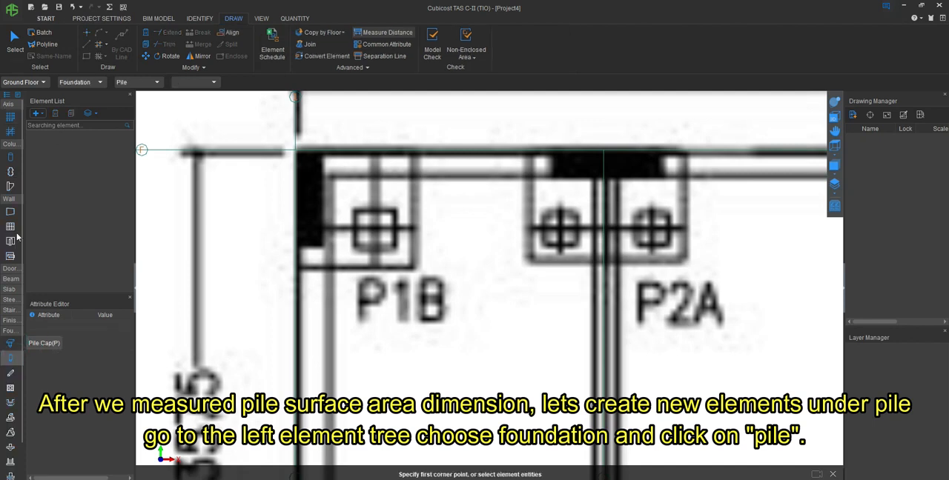
pyautogui.click(43, 116)
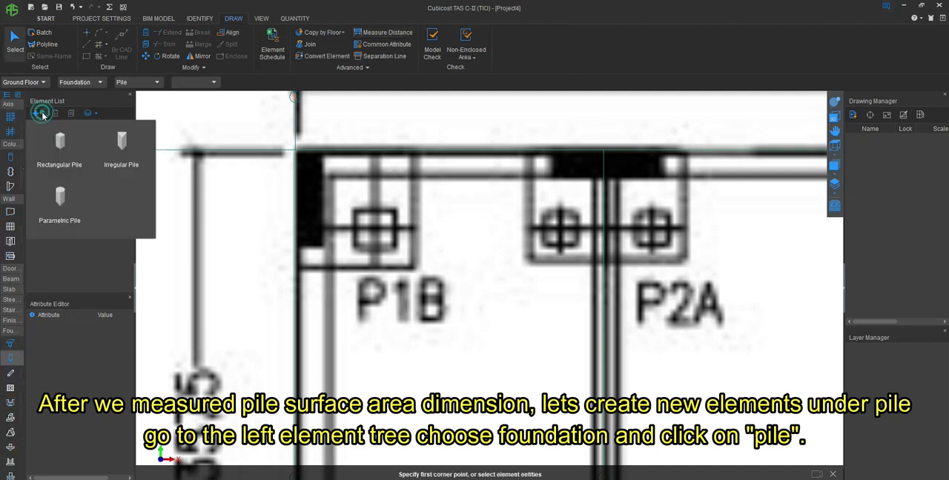
pyautogui.click(65, 142)
pyautogui.click(88, 357)
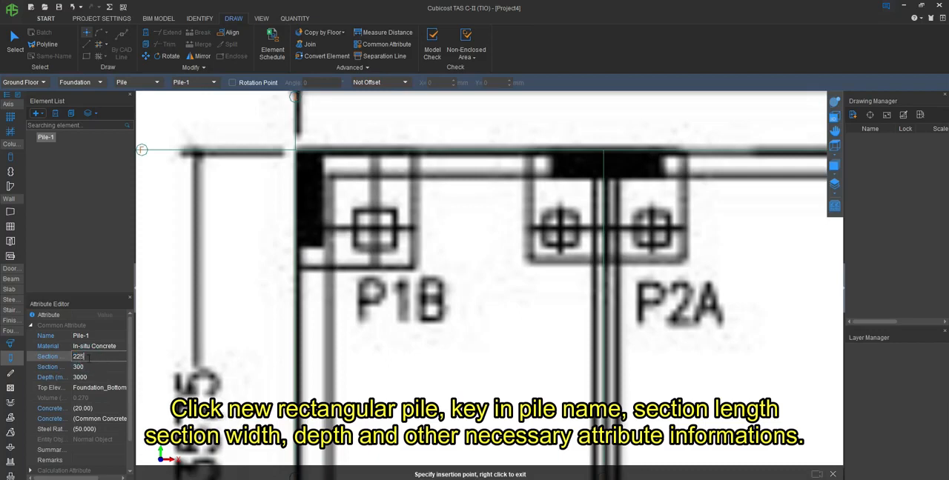
pyautogui.press('Tab')
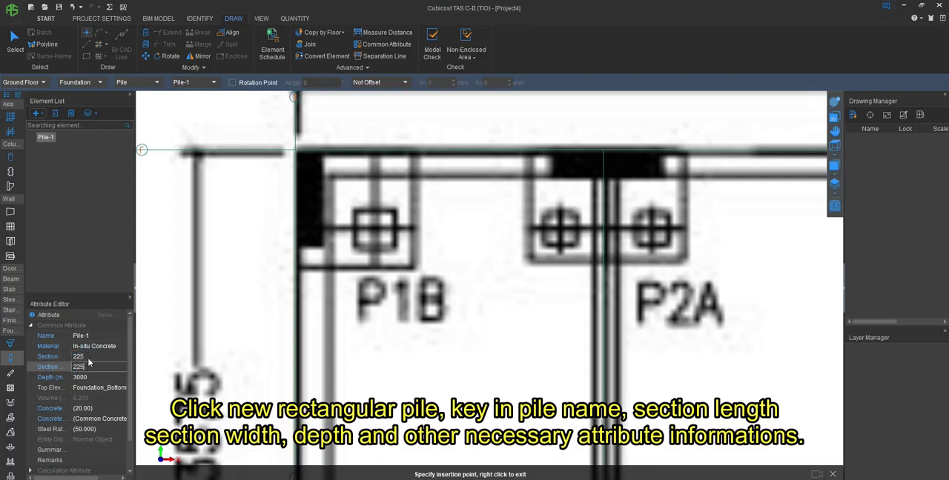
pyautogui.write('225')
pyautogui.press('Tab')
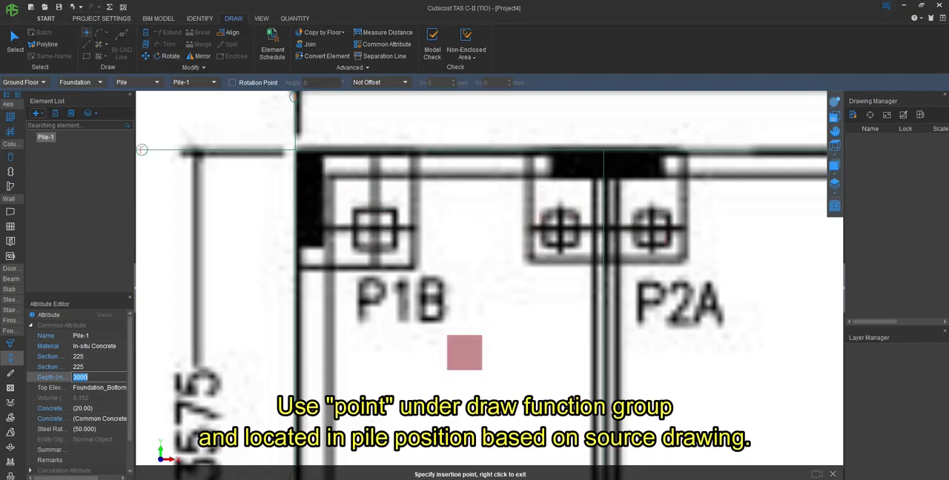
# - Place piles on the drawn pile symbols in the P1B pile cap and the first P2A pile cap along axis F
pyautogui.click(374, 229)
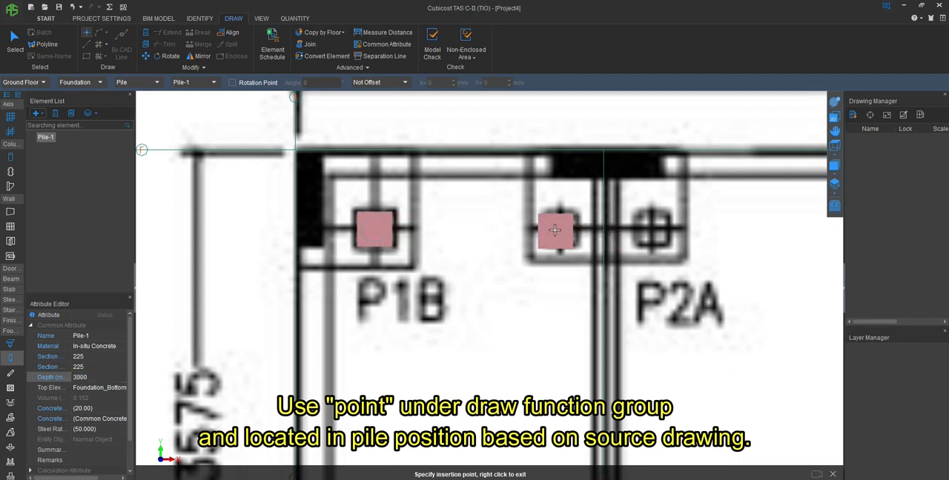
pyautogui.click(560, 228)
pyautogui.click(652, 229)
# - Place two piles in the second P2A pile cap along axis F and one in the P1A pile cap at axis 5
pyautogui.scroll(-5, 368, 216)
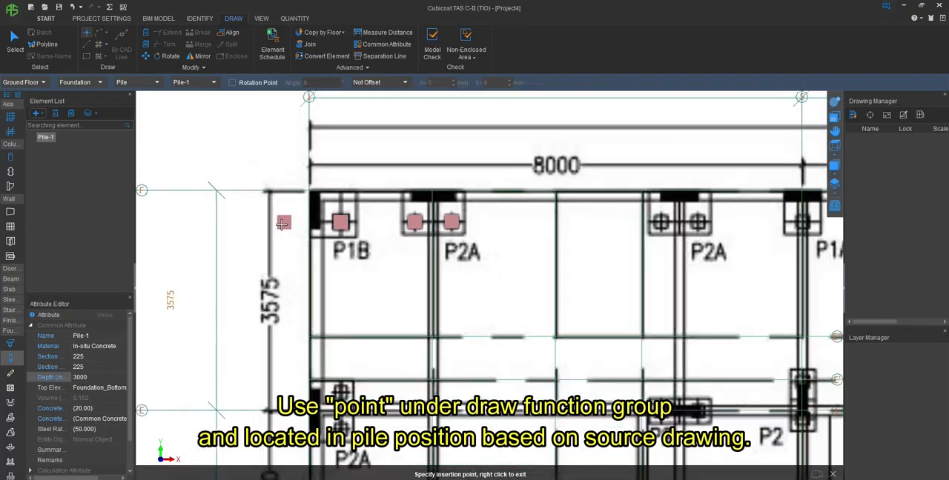
pyautogui.scroll(5, 532, 222)
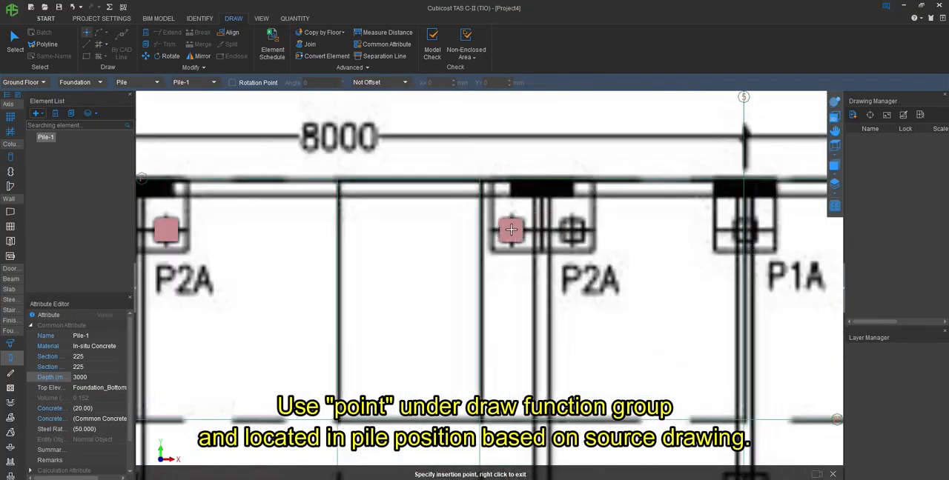
pyautogui.click(511, 229)
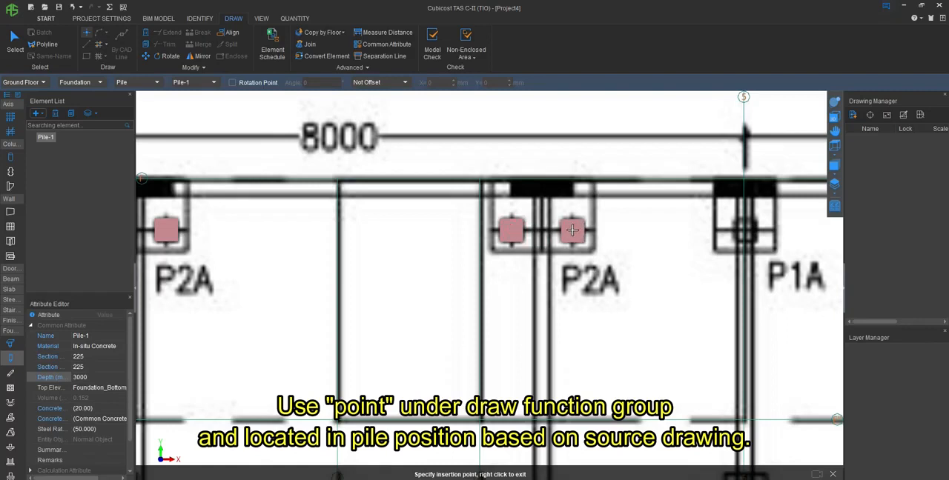
pyautogui.click(572, 230)
pyautogui.click(745, 230)
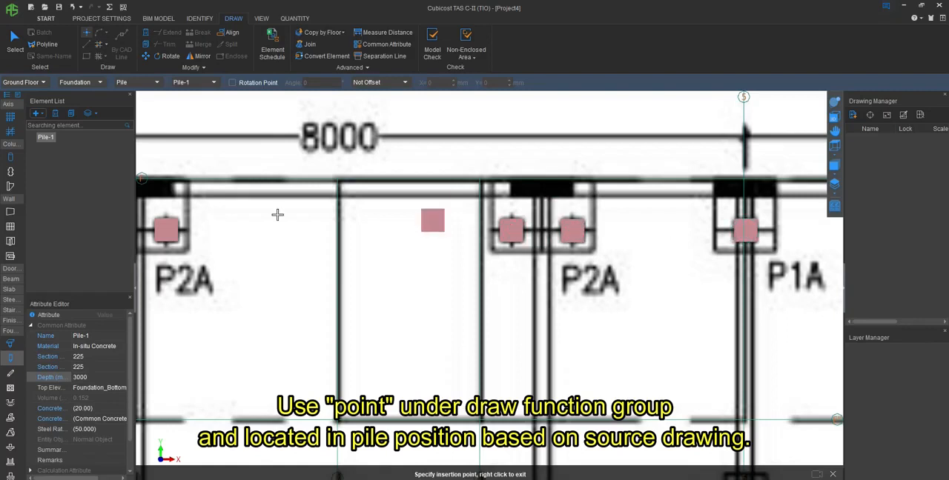
# - Place two piles in the P2A pile cap at the intersection of axes 6 and F
pyautogui.scroll(-2, 432, 218)
pyautogui.scroll(2, 527, 232)
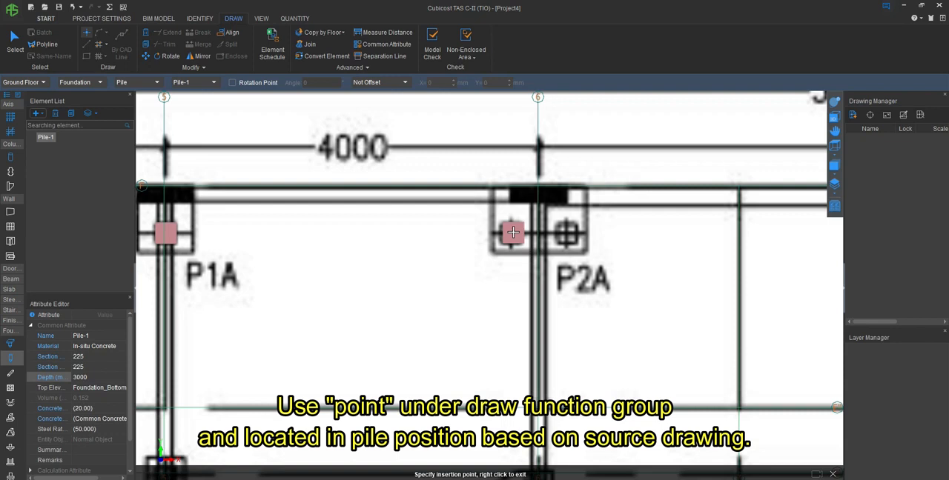
pyautogui.click(511, 233)
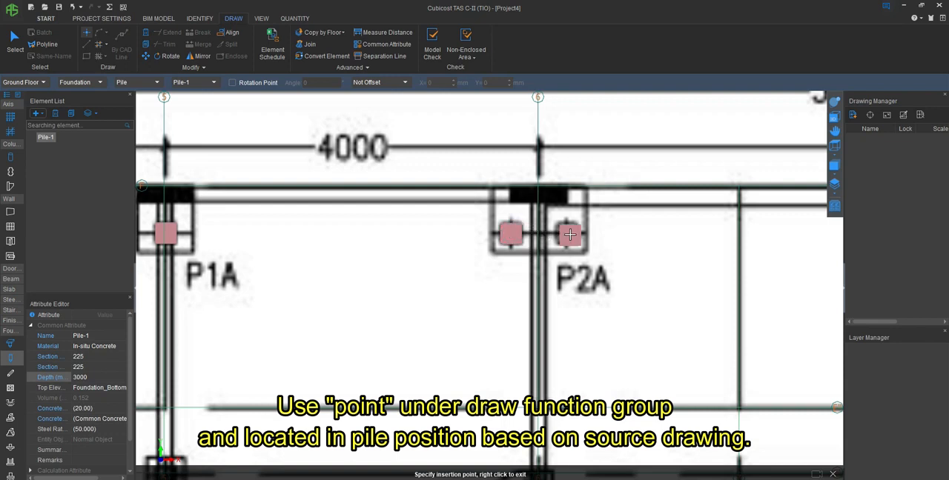
pyautogui.click(566, 233)
# - Place two piles in the P2A pile cap along axis F within the 8005 bay between axes 6 and 9
pyautogui.scroll(-5, 301, 235)
pyautogui.scroll(3, 629, 214)
pyautogui.scroll(3, 514, 249)
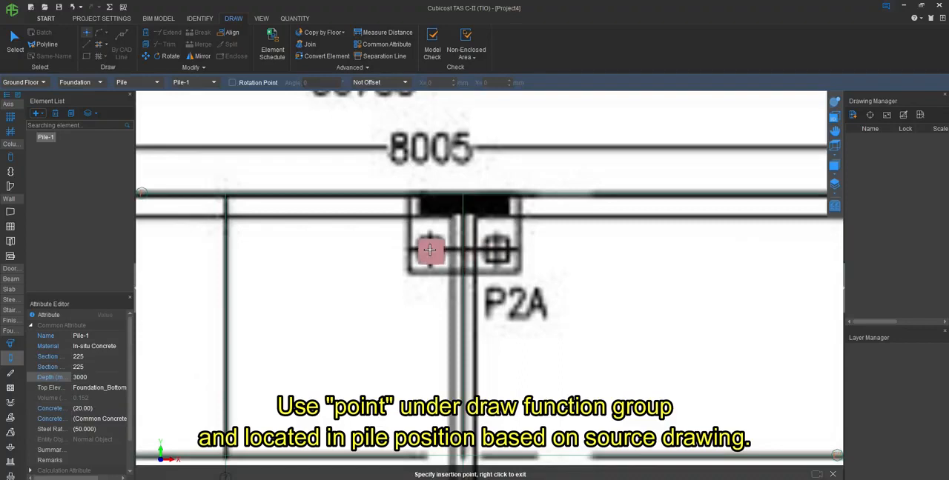
pyautogui.click(432, 249)
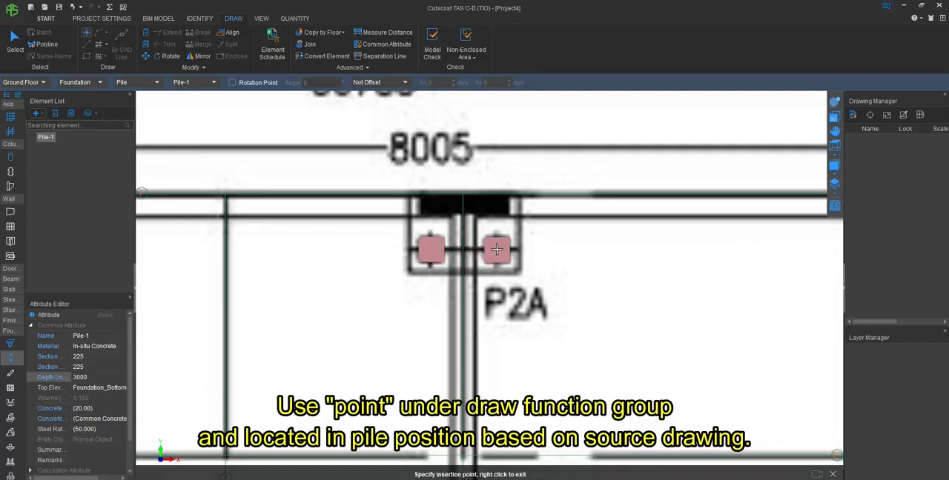
pyautogui.click(497, 249)
# - Place two piles in the P2A pile cap just past axis 9 on axis F and one in the P1C pile cap at axis 11
pyautogui.scroll(-3, 263, 230)
pyautogui.scroll(5, 744, 232)
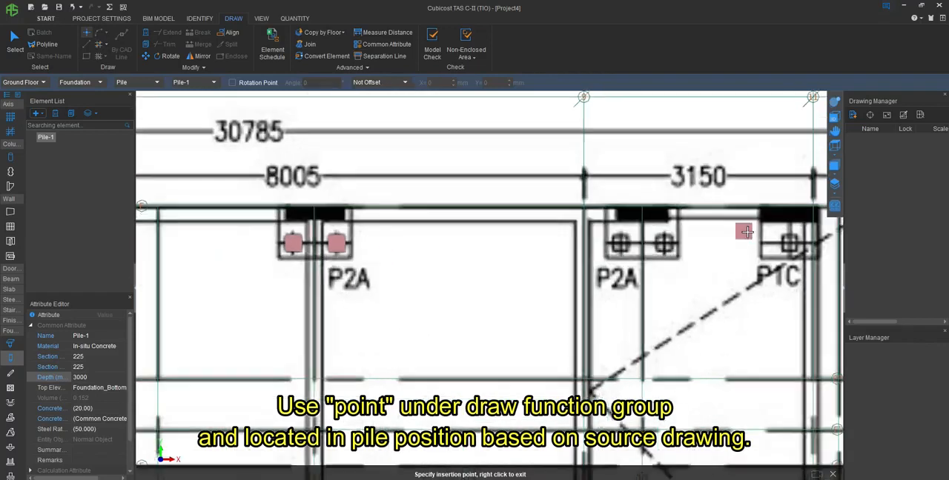
pyautogui.click(492, 253)
pyautogui.click(594, 252)
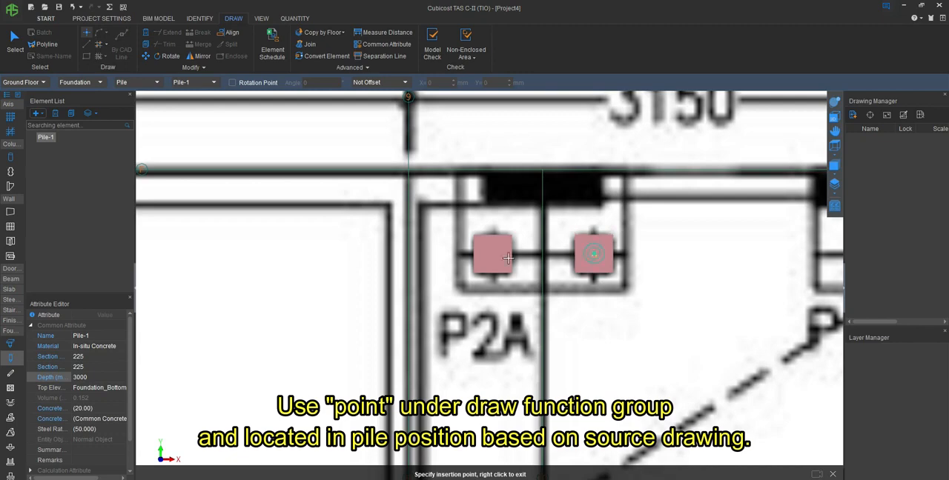
pyautogui.scroll(-3, 339, 238)
pyautogui.scroll(3, 627, 248)
pyautogui.click(627, 250)
# - Place one pile in the uppermost P1D pile cap beside axis 13 and one in the P1C pile cap below it
pyautogui.scroll(-6, 579, 147)
pyautogui.scroll(3, 575, 213)
pyautogui.scroll(5, 575, 213)
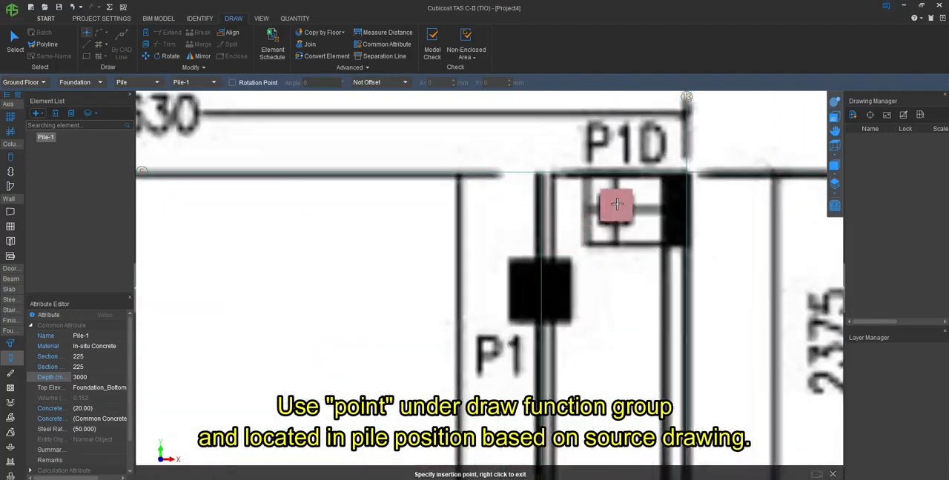
pyautogui.click(600, 218)
pyautogui.scroll(-4, 564, 193)
pyautogui.scroll(5, 578, 315)
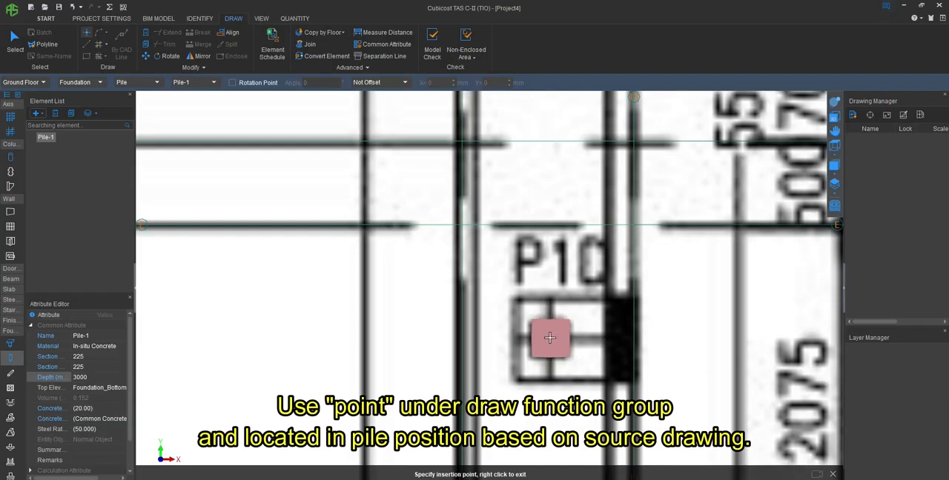
pyautogui.click(549, 338)
# - Place a pile in the P1D pile cap beside axis 13, just above axis A
pyautogui.scroll(-4, 549, 184)
pyautogui.scroll(3, 561, 417)
pyautogui.scroll(2, 561, 417)
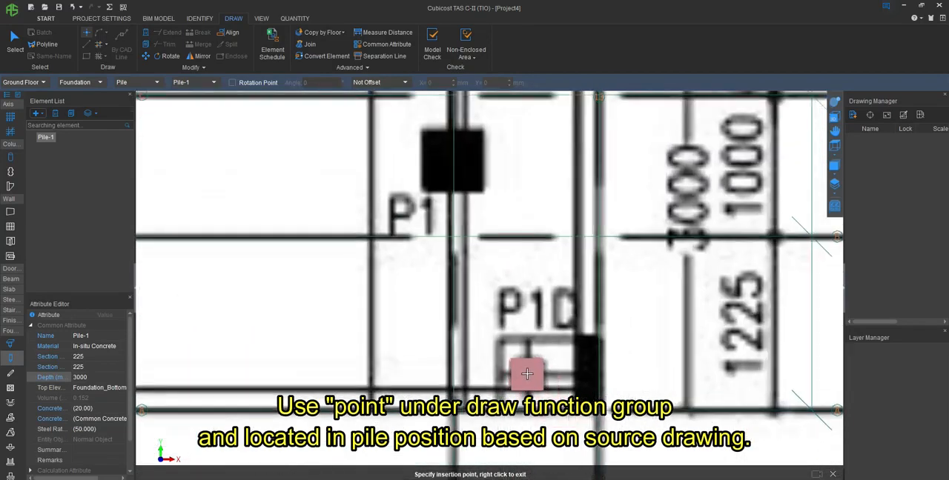
pyautogui.click(526, 373)
# - Place piles in the P1 pile cap on axis 11 and in the nearby P1C and P1D pile caps along axis A
pyautogui.scroll(-5, 642, 364)
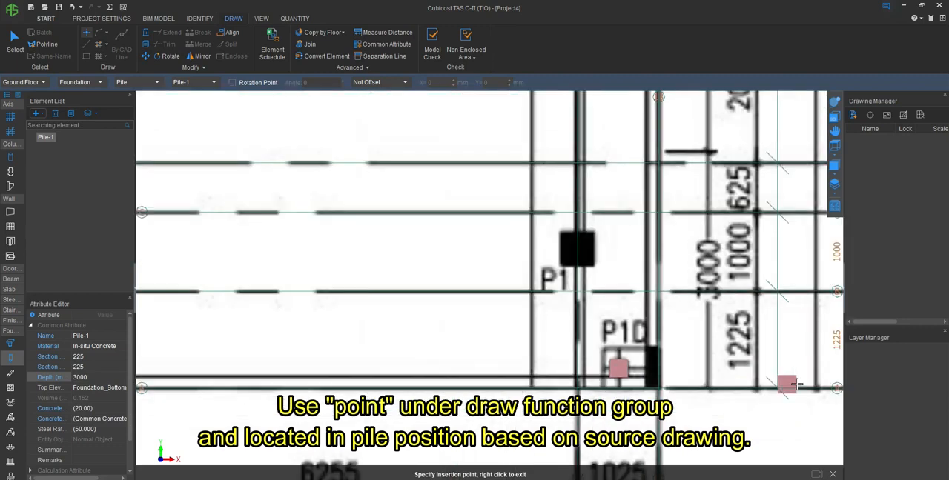
pyautogui.scroll(5, 591, 378)
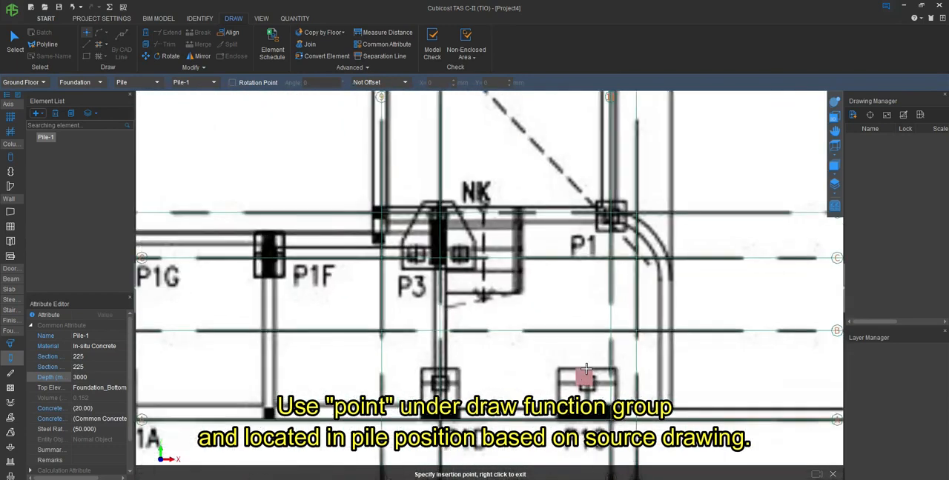
pyautogui.click(611, 215)
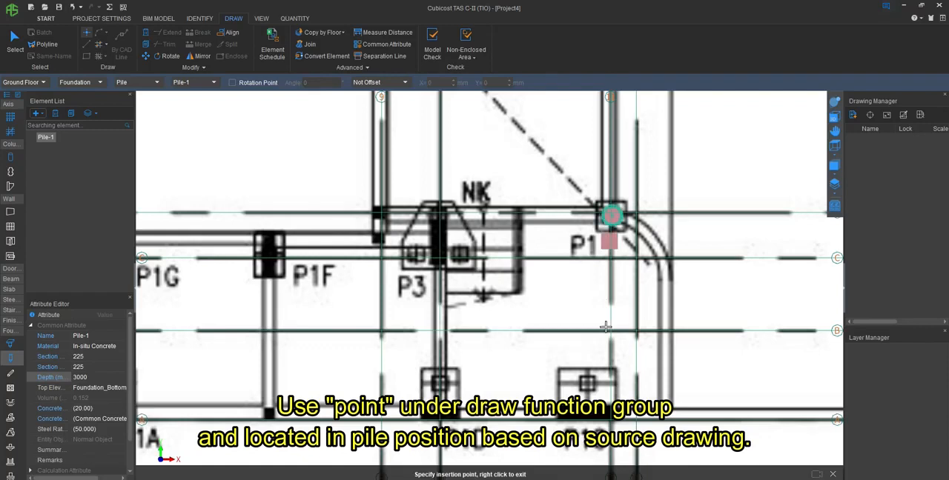
pyautogui.click(439, 383)
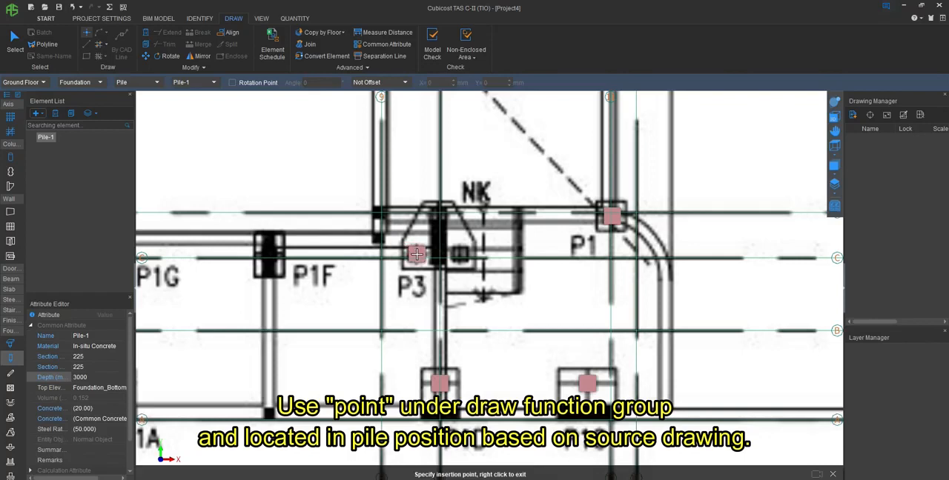
# - Place three piles in the P3 pile cap on axis C, just past axis 9
pyautogui.click(416, 254)
pyautogui.click(461, 254)
pyautogui.click(438, 214)
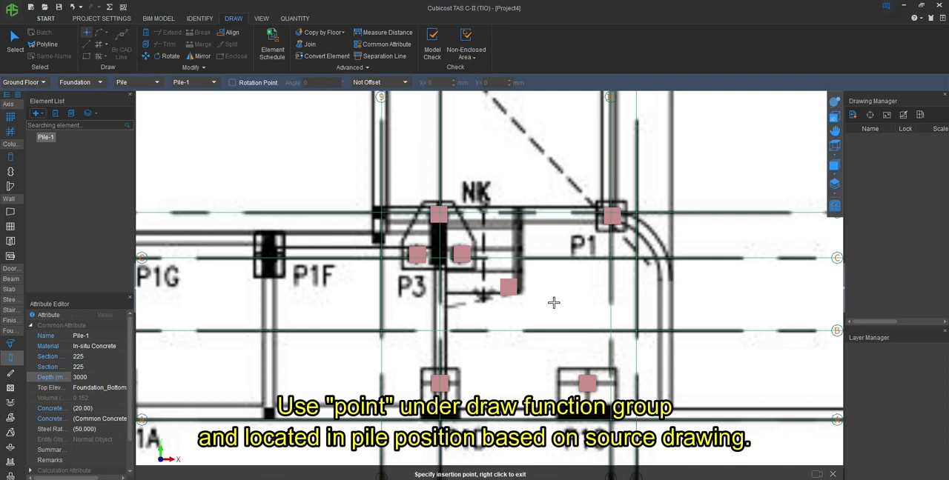
# - Place one pile each in the P1F and P1G pile caps on axis C and in the P1A pile cap on axis A
pyautogui.scroll(-4, 555, 303)
pyautogui.scroll(2, 436, 320)
pyautogui.scroll(2, 436, 320)
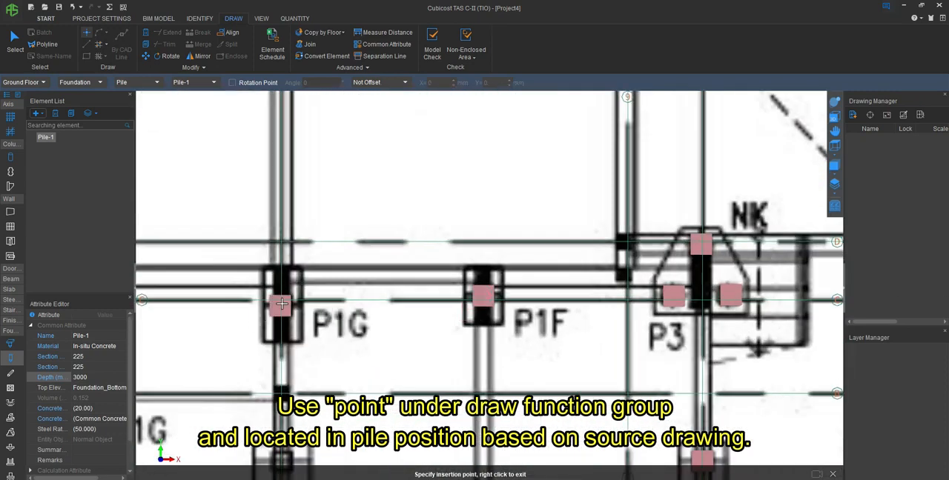
pyautogui.click(323, 284)
pyautogui.scroll(-2, 441, 341)
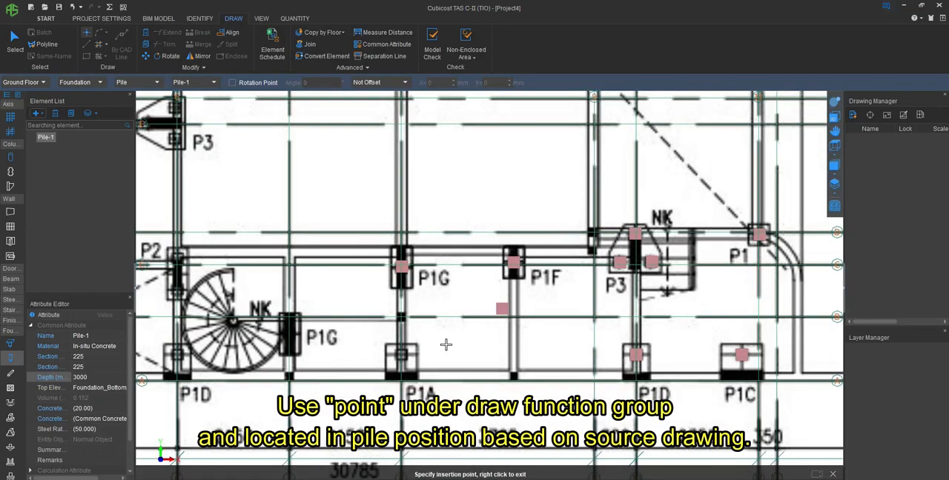
pyautogui.scroll(2, 401, 338)
pyautogui.click(401, 341)
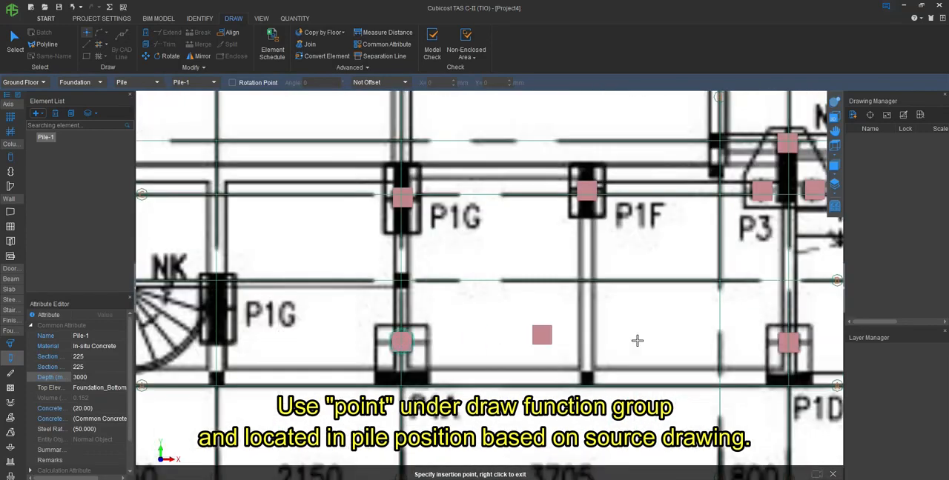
# - Place piles in the P1G, P1D and P2 pile caps around the spiral staircase
pyautogui.scroll(-3, 542, 332)
pyautogui.scroll(2, 475, 320)
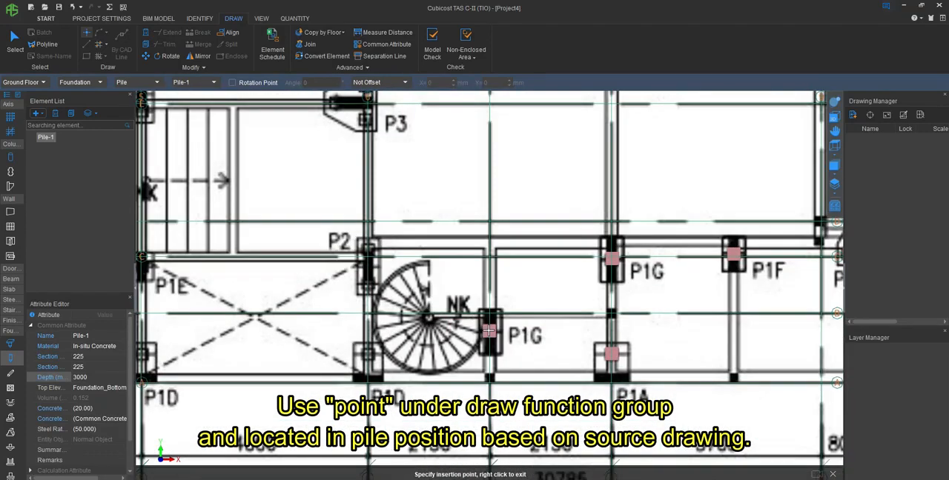
pyautogui.click(489, 332)
pyautogui.click(367, 352)
pyautogui.scroll(2, 343, 231)
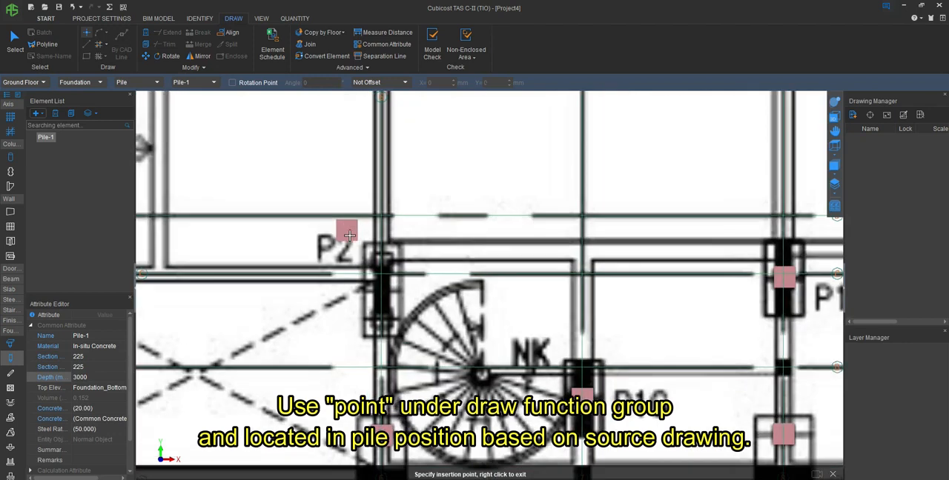
pyautogui.click(381, 261)
# - Place three piles in the P3 pile cap at the intersection of axes 6 and E
pyautogui.scroll(-3, 381, 317)
pyautogui.scroll(3, 408, 213)
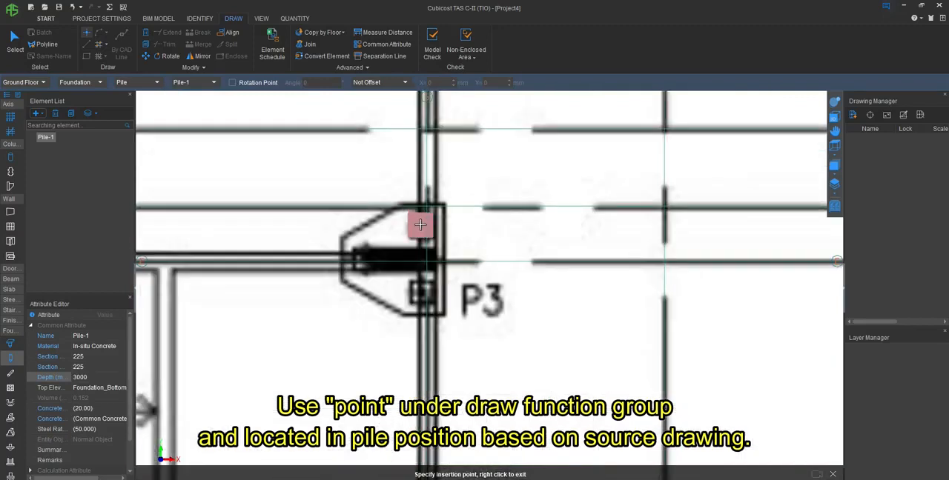
pyautogui.click(420, 225)
pyautogui.click(421, 291)
pyautogui.click(367, 258)
# - Place two piles in the P2 pile cap on axis 5 and two in the neighbouring P2 pile cap along axis E
pyautogui.scroll(-5, 653, 300)
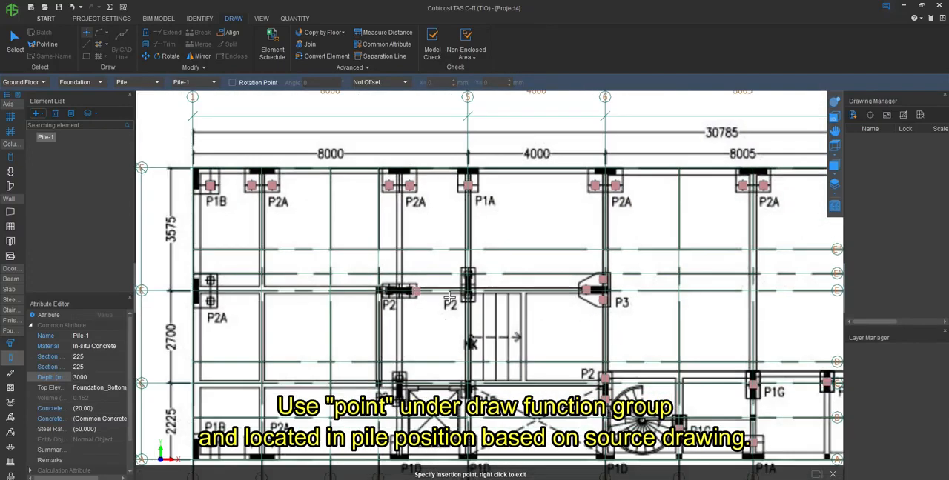
pyautogui.scroll(5, 449, 297)
pyautogui.click(526, 245)
pyautogui.click(529, 311)
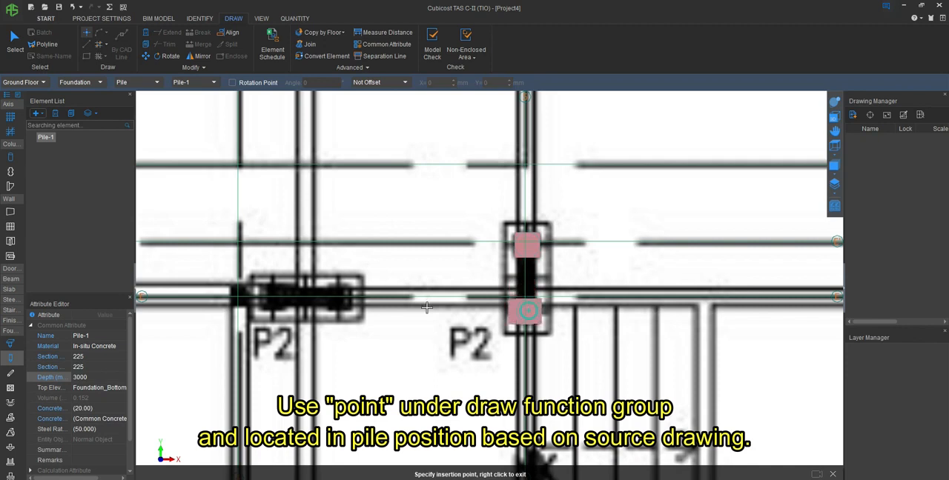
pyautogui.click(272, 295)
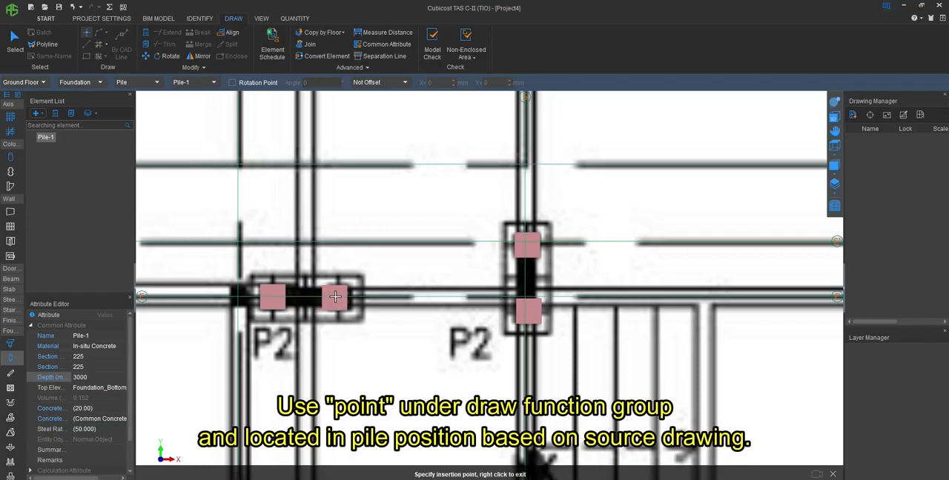
pyautogui.click(338, 296)
# - Place a pile in the P1E pile cap on axis 5, just below axis C
pyautogui.scroll(-3, 501, 232)
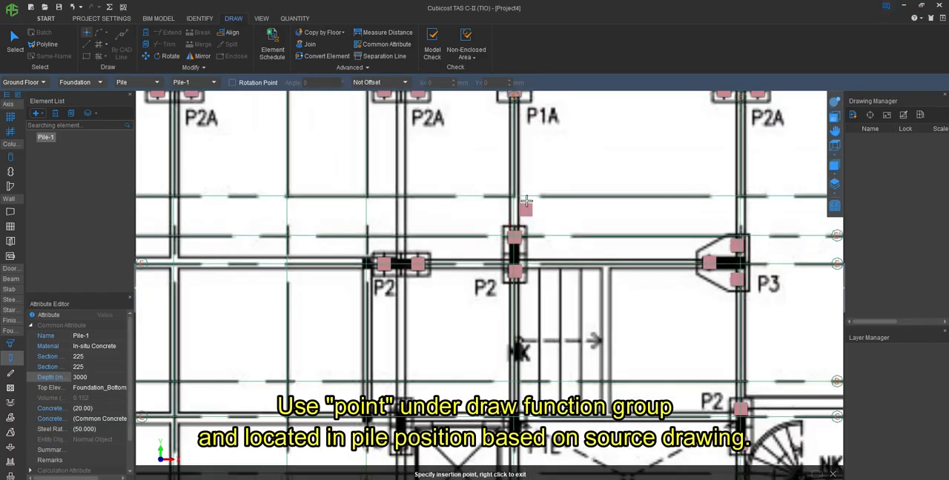
pyautogui.scroll(-2, 526, 204)
pyautogui.scroll(5, 508, 368)
pyautogui.scroll(1, 541, 352)
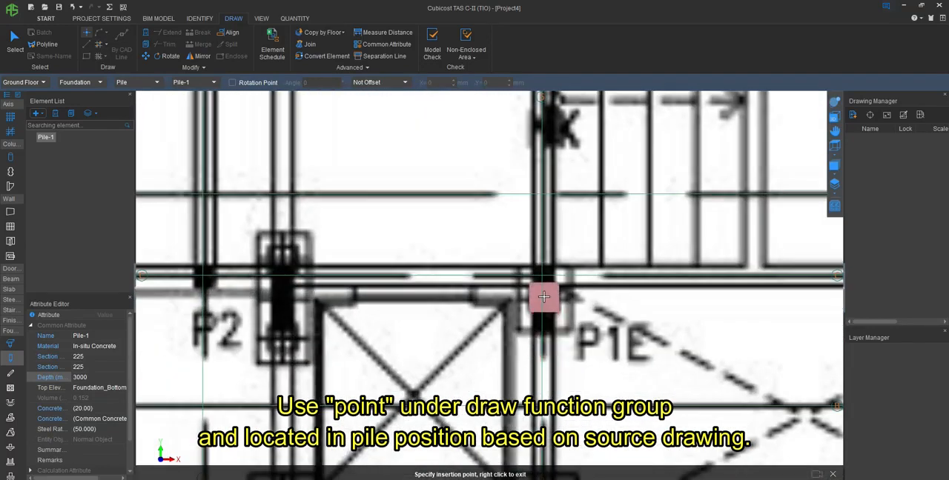
pyautogui.click(543, 297)
# - Place piles in the two P1D pile caps on axis A beside the crossed shaft and two in the adjacent P2 pile cap
pyautogui.scroll(-3, 508, 216)
pyautogui.scroll(3, 527, 333)
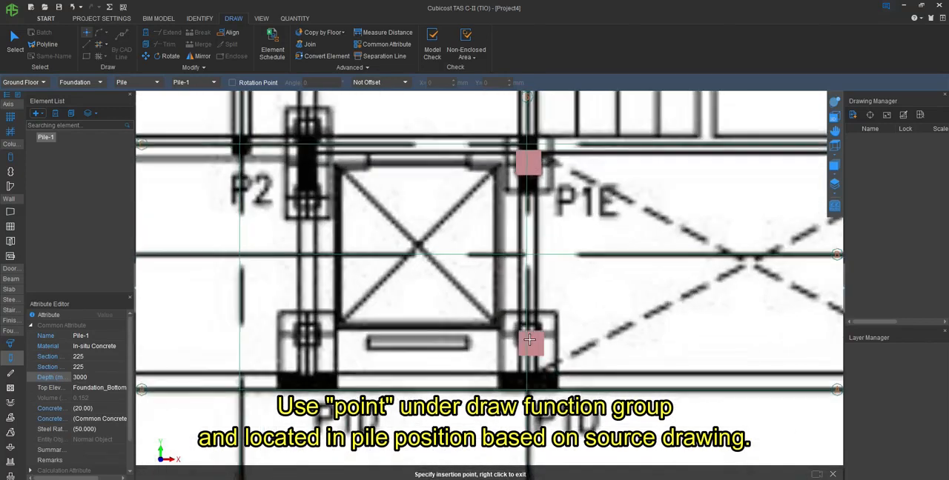
pyautogui.click(527, 334)
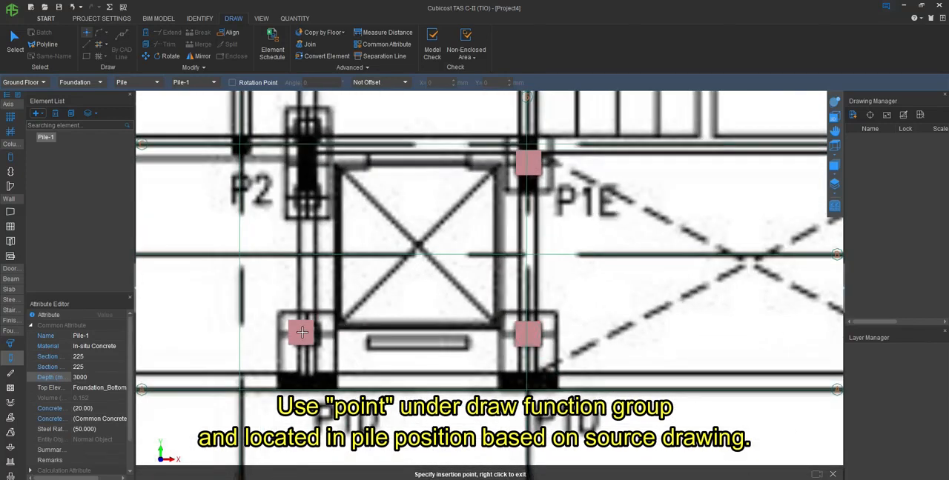
pyautogui.click(313, 321)
pyautogui.click(306, 129)
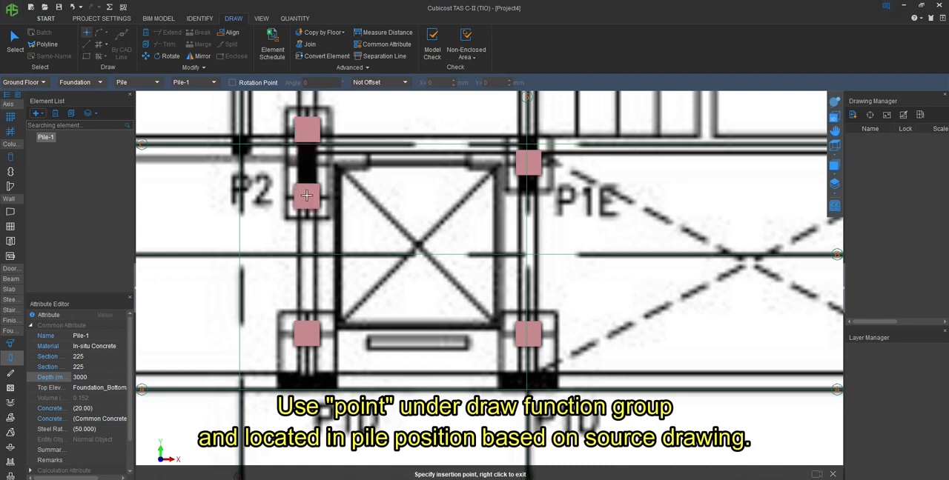
pyautogui.click(306, 195)
# - Place two piles in the P2A pile cap along axis A, next to the P1B pile cap
pyautogui.scroll(-5, 724, 341)
pyautogui.scroll(3, 430, 343)
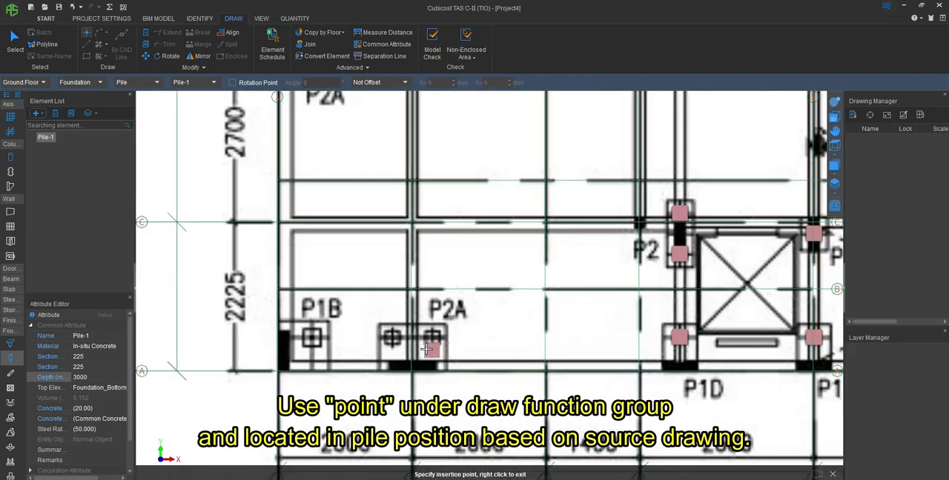
pyautogui.scroll(2, 426, 349)
pyautogui.click(435, 328)
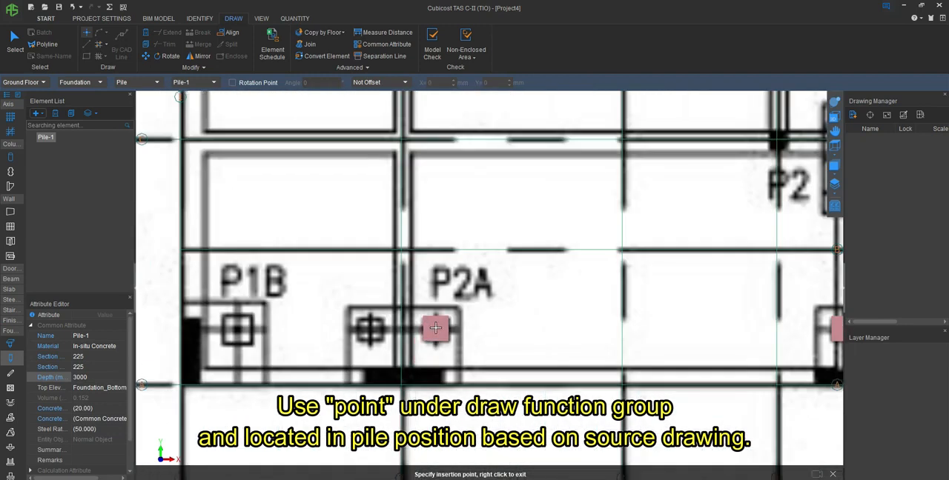
pyautogui.click(370, 329)
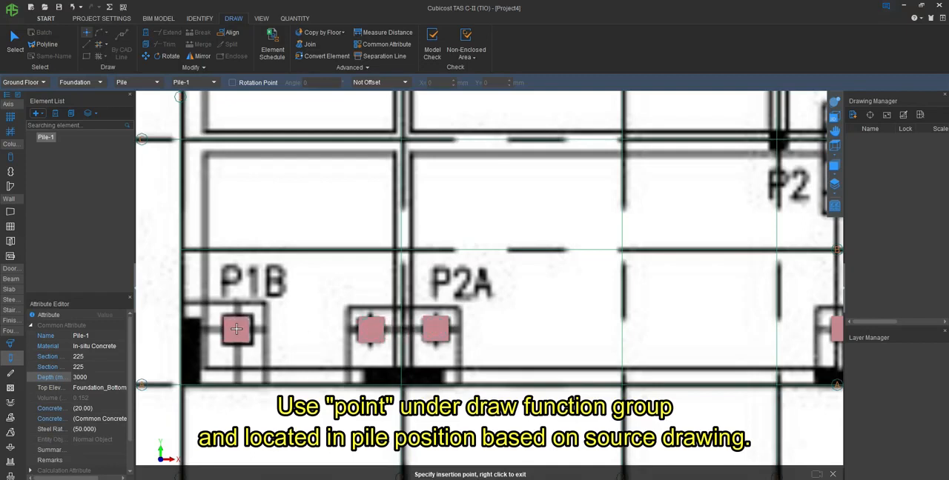
# - Place a pile in the P1B pile cap at axes 1 and A and two in the P2A pile cap at axes 1 and E
pyautogui.click(236, 329)
pyautogui.scroll(-7, 363, 382)
pyautogui.scroll(5, 321, 208)
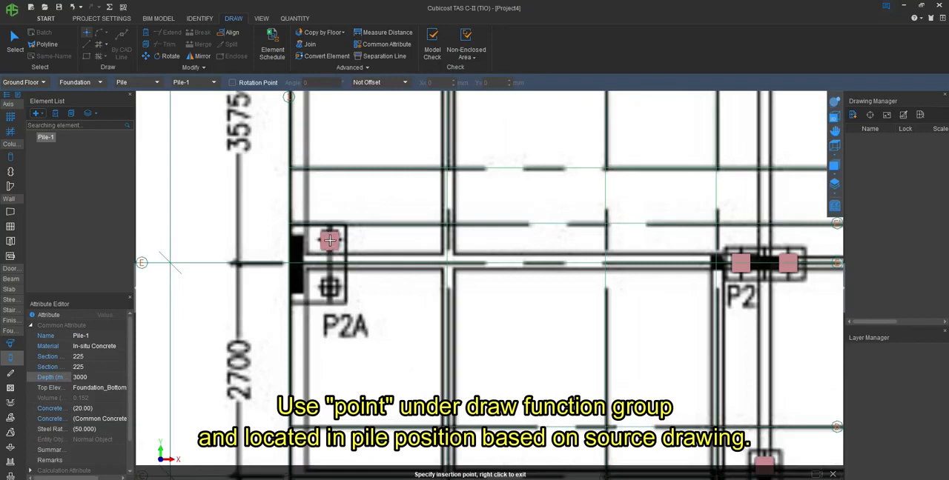
pyautogui.click(329, 239)
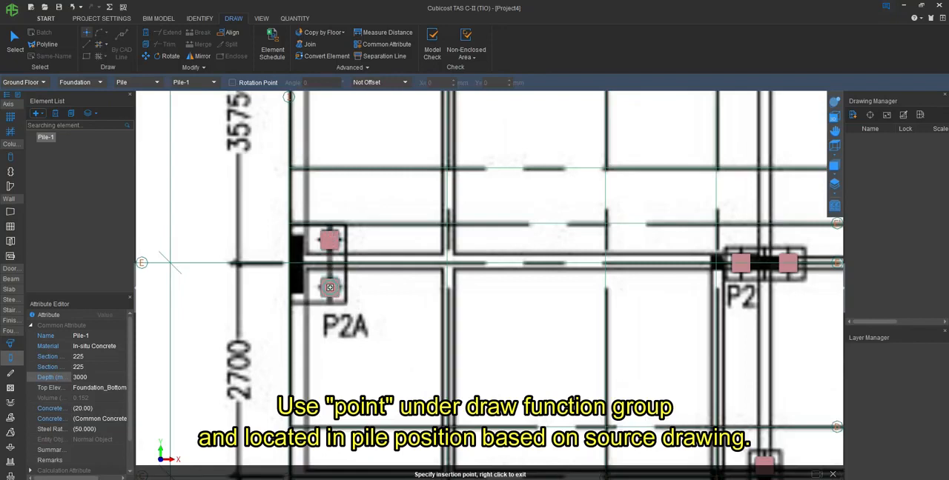
pyautogui.scroll(-6, 589, 287)
pyautogui.rightClick(593, 302)
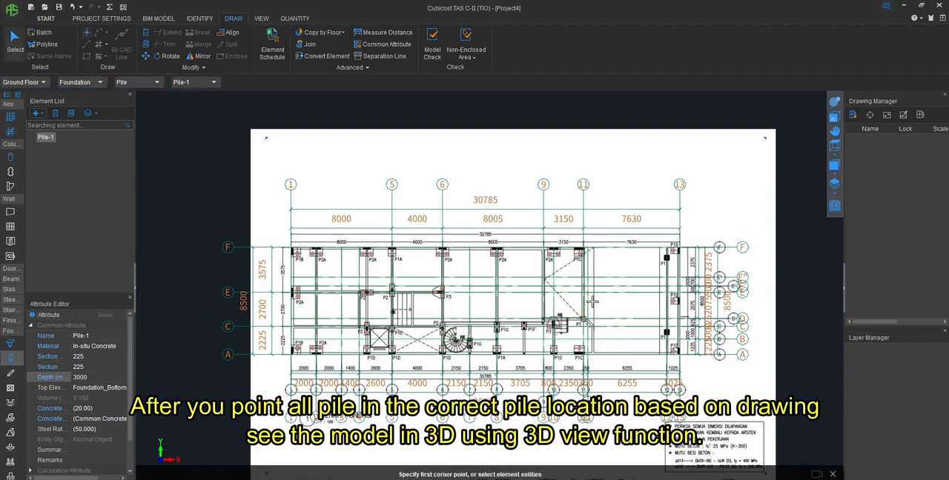
# - Inspect all placed piles in a tilted 3D view of the foundation plan
pyautogui.click(835, 105)
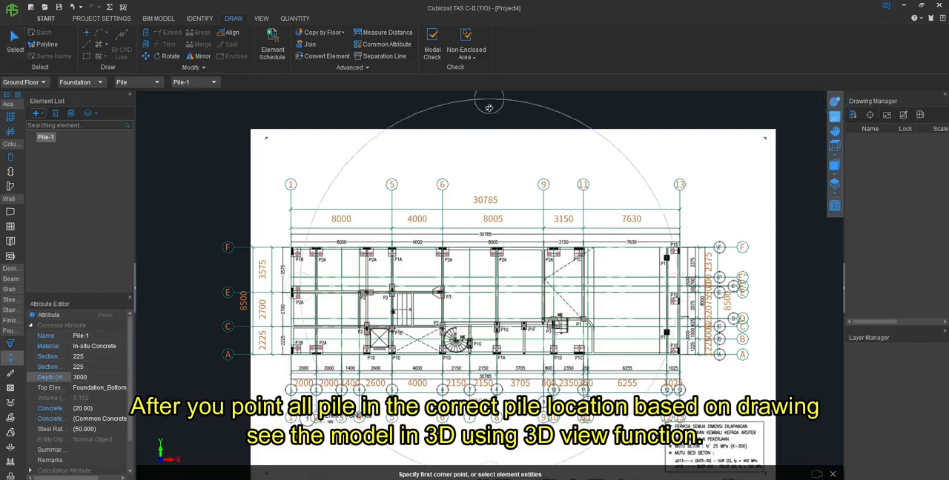
pyautogui.moveTo(484, 384)
pyautogui.mouseDown()
pyautogui.moveTo(489, 349)
pyautogui.moveTo(523, 282)
pyautogui.moveTo(564, 237)
pyautogui.moveTo(448, 241)
pyautogui.moveTo(512, 389)
pyautogui.moveTo(514, 362)
pyautogui.mouseUp()
pyautogui.scroll(3, 515, 363)
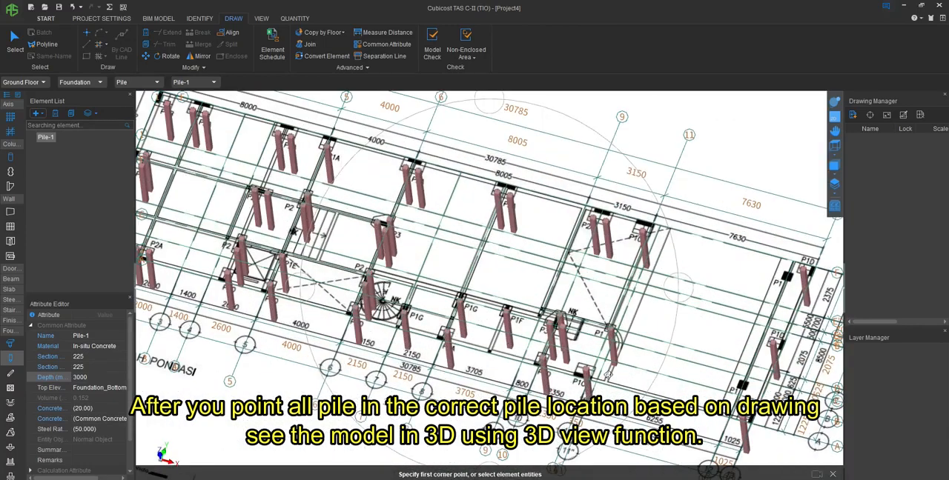
pyautogui.scroll(-2, 521, 284)
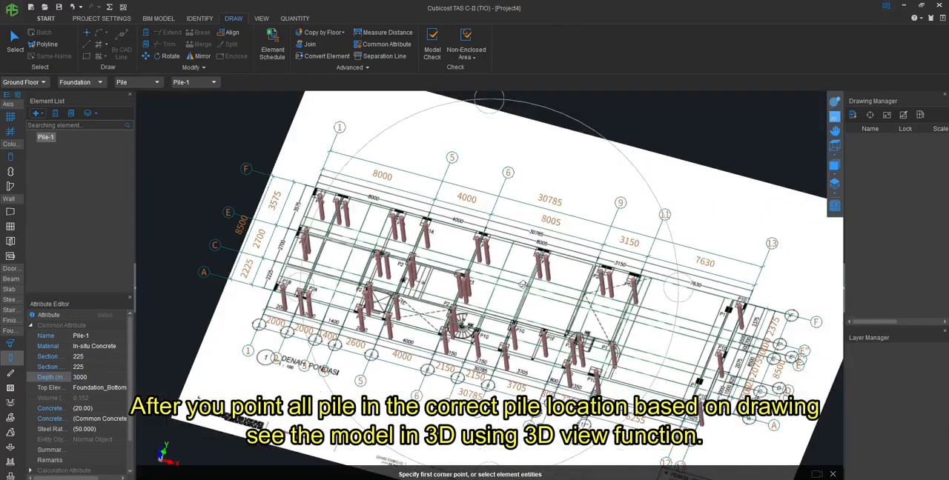
# - Run the summary calculation for the Ground Floor
pyautogui.click(295, 18)
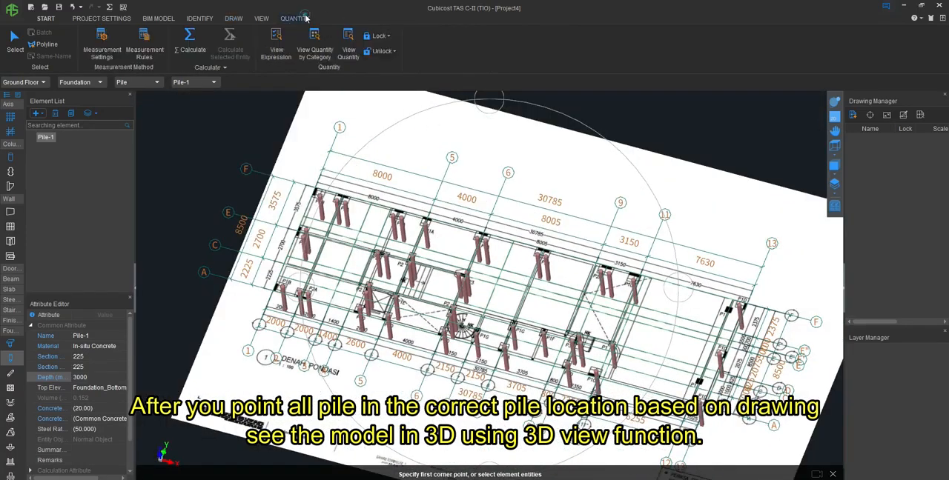
pyautogui.click(191, 45)
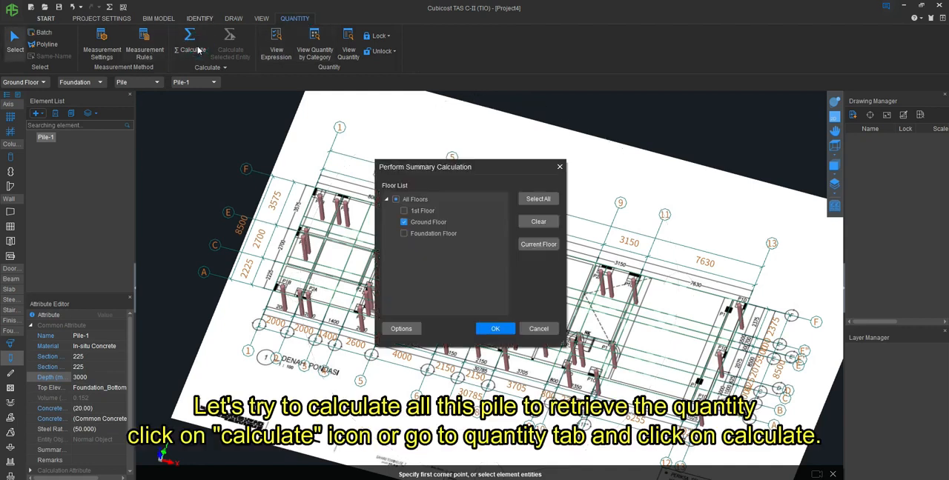
pyautogui.click(495, 329)
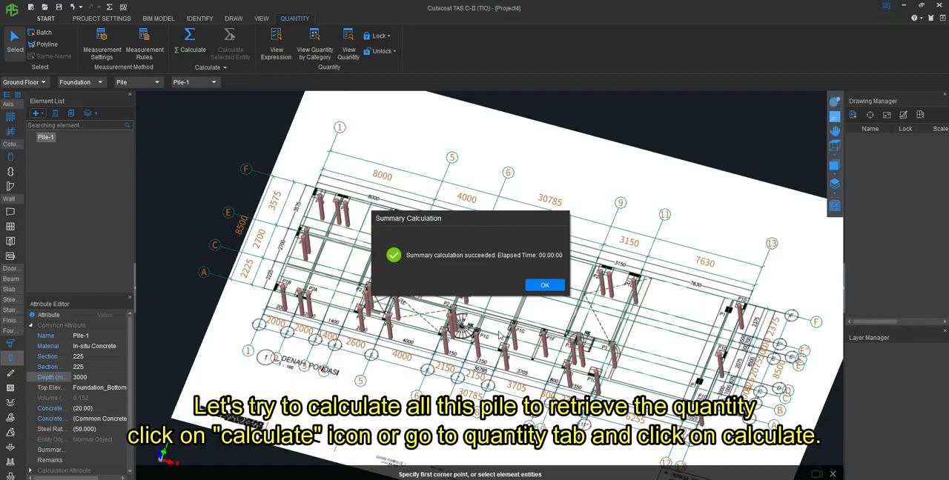
pyautogui.click(541, 285)
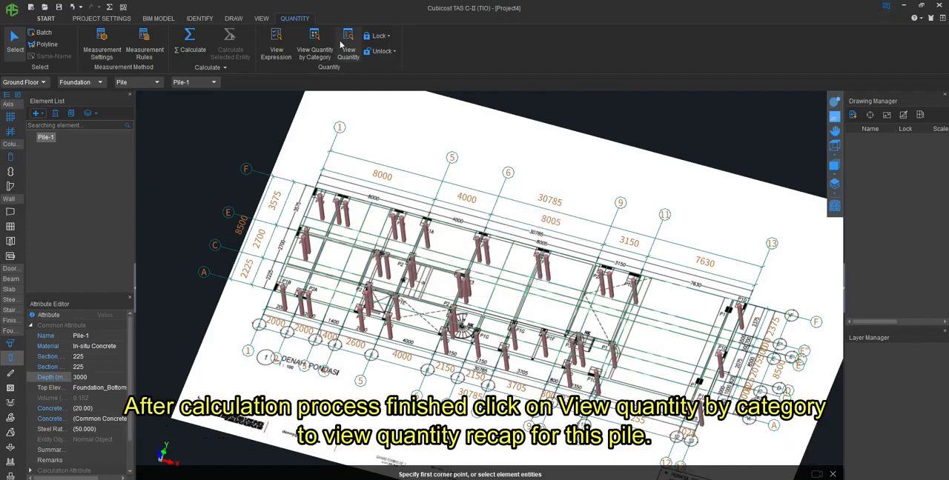
# - View the pile quantities by category and review volume, excavation volume, number, length, section area and rebar weight
pyautogui.click(315, 46)
pyautogui.click(332, 197)
pyautogui.click(575, 346)
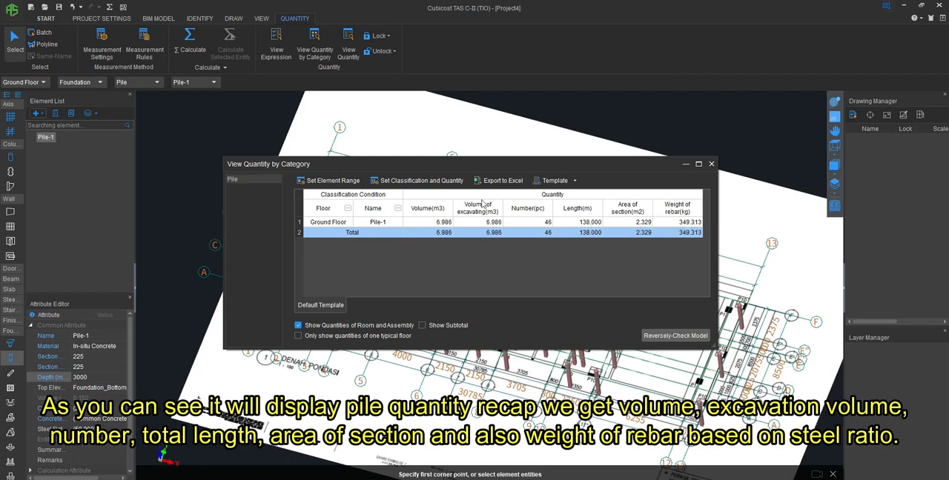
pyautogui.click(436, 222)
pyautogui.click(491, 223)
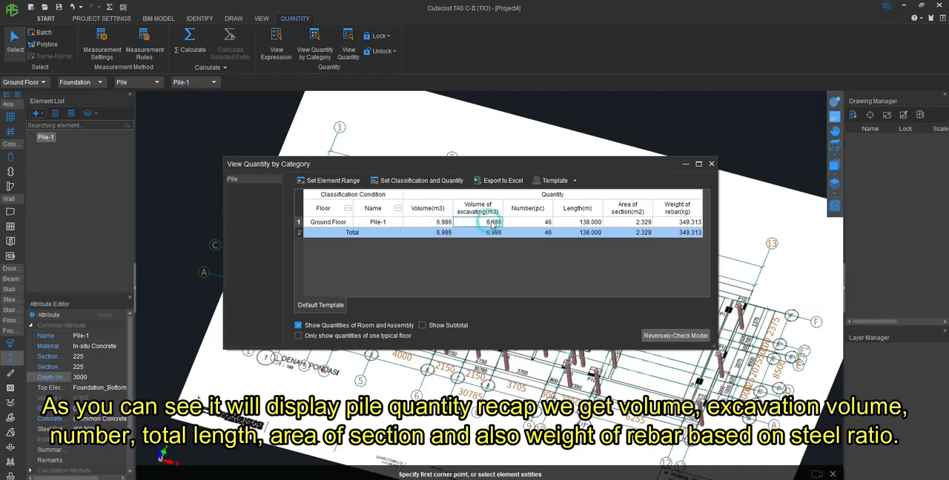
pyautogui.click(539, 222)
pyautogui.click(580, 223)
pyautogui.click(629, 222)
pyautogui.click(678, 222)
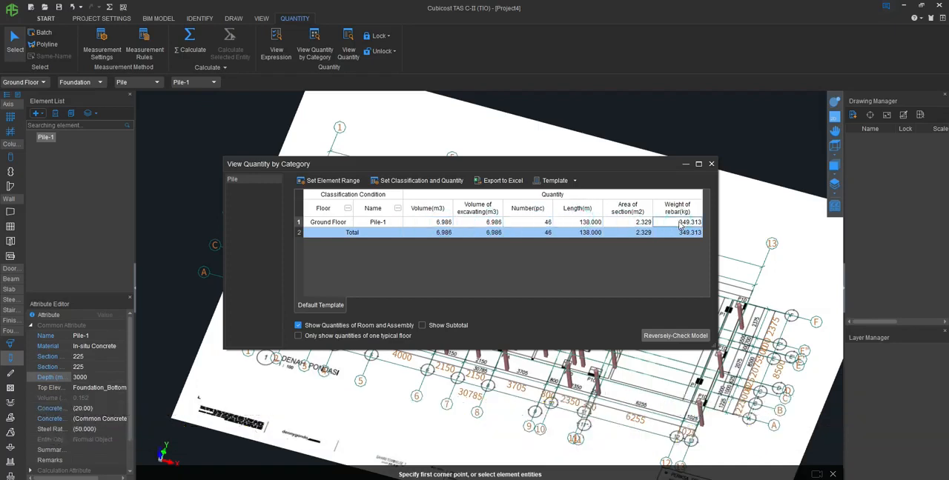
pyautogui.click(711, 164)
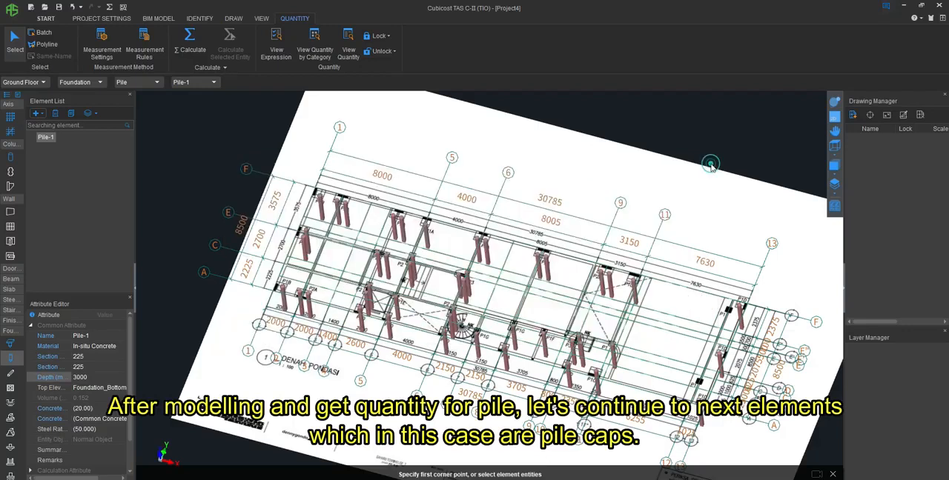
# - Return to the plan view and measure the P1B pile cap's side along axis 1, from its lower corner to axis F
pyautogui.click(834, 118)
pyautogui.scroll(6, 279, 249)
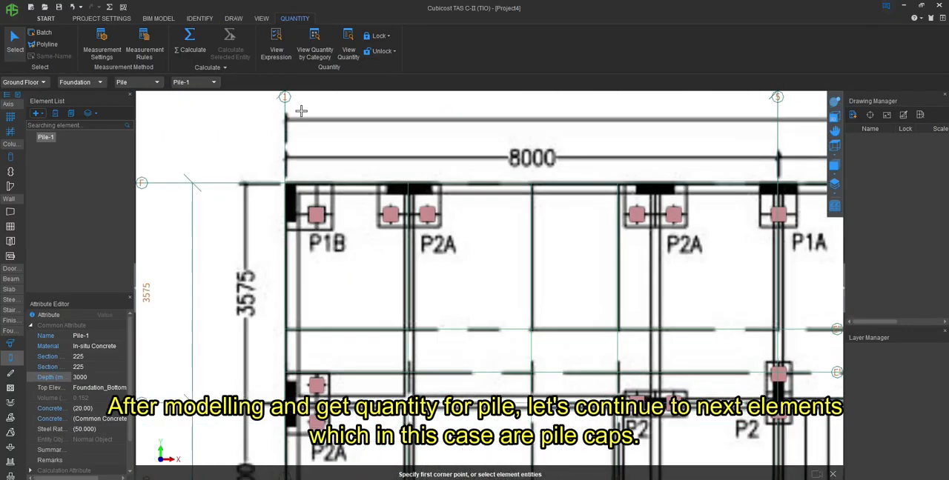
pyautogui.click(233, 18)
pyautogui.click(382, 33)
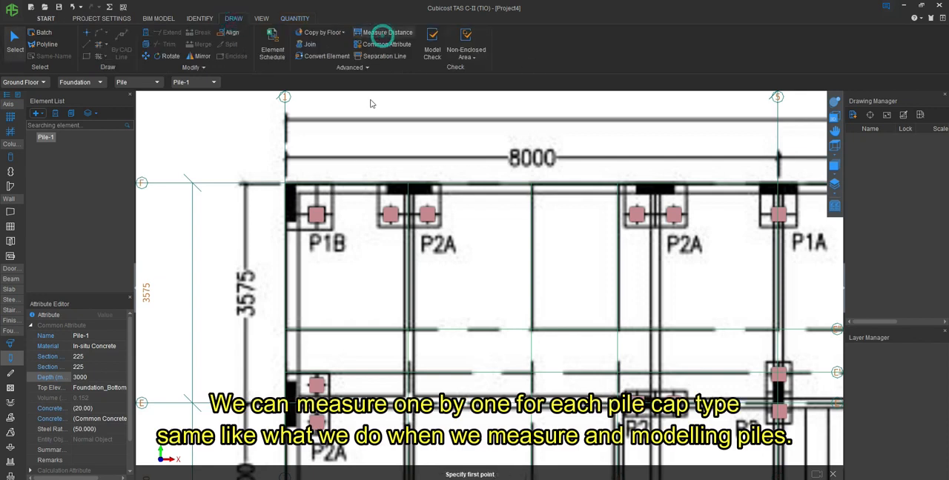
pyautogui.click(285, 229)
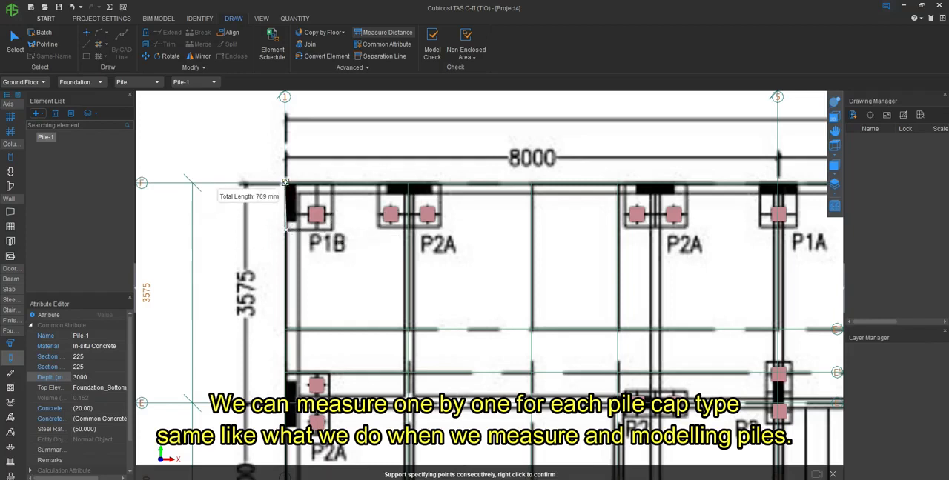
pyautogui.rightClick(351, 286)
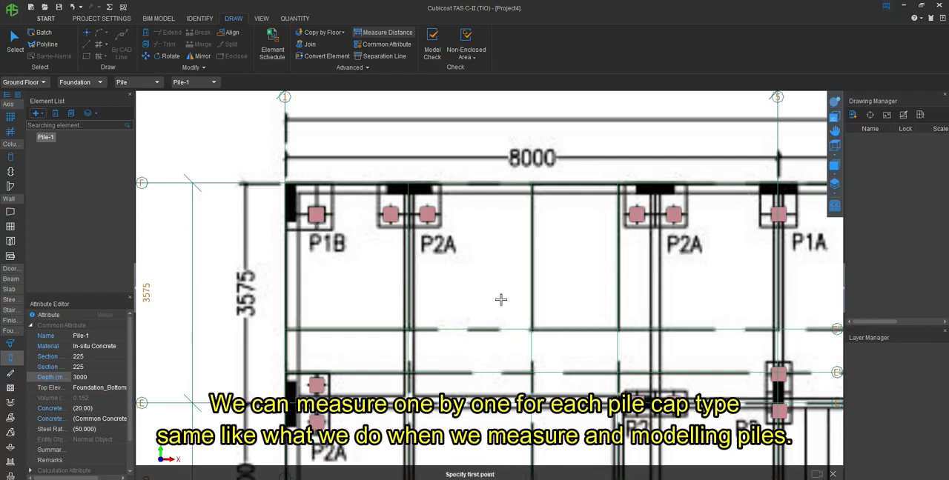
# - Import the Excel file Daftar Pile Cap from the Gambar JPEG Hasil Scan A4 folder on drive E into the element schedule
pyautogui.click(272, 50)
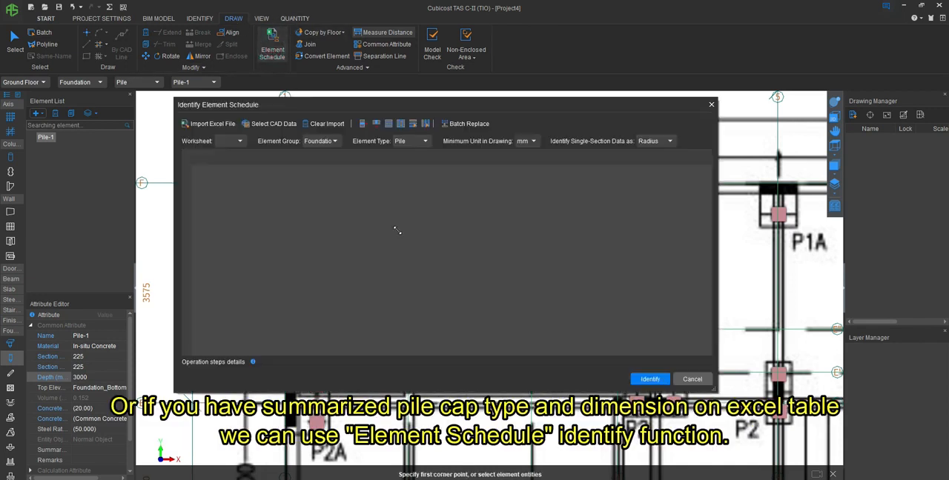
pyautogui.click(208, 123)
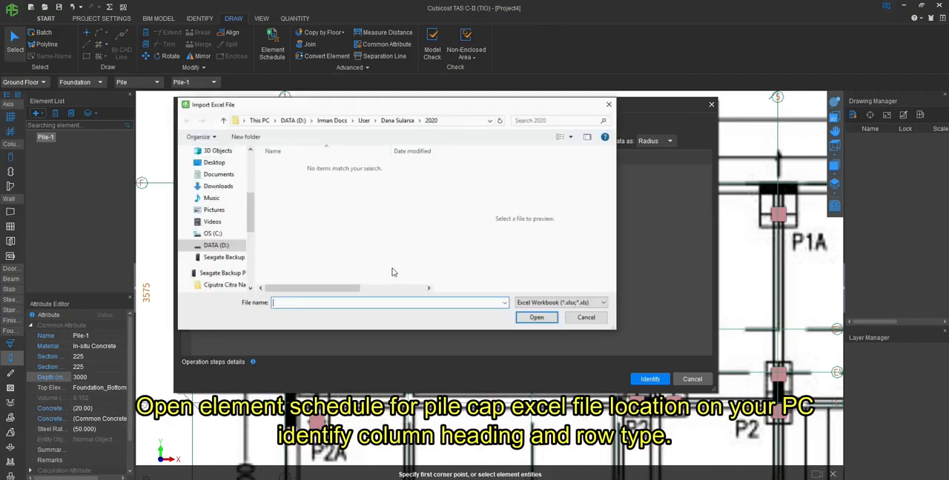
pyautogui.click(223, 257)
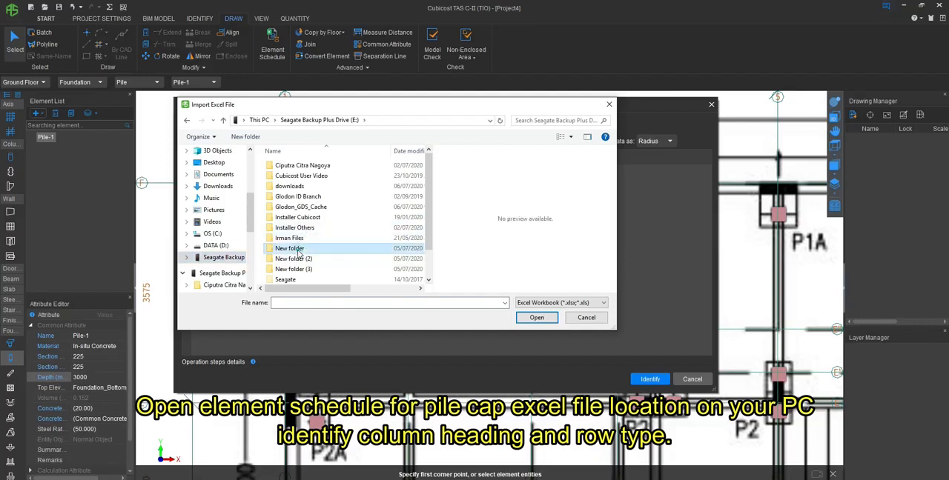
pyautogui.doubleClick(300, 249)
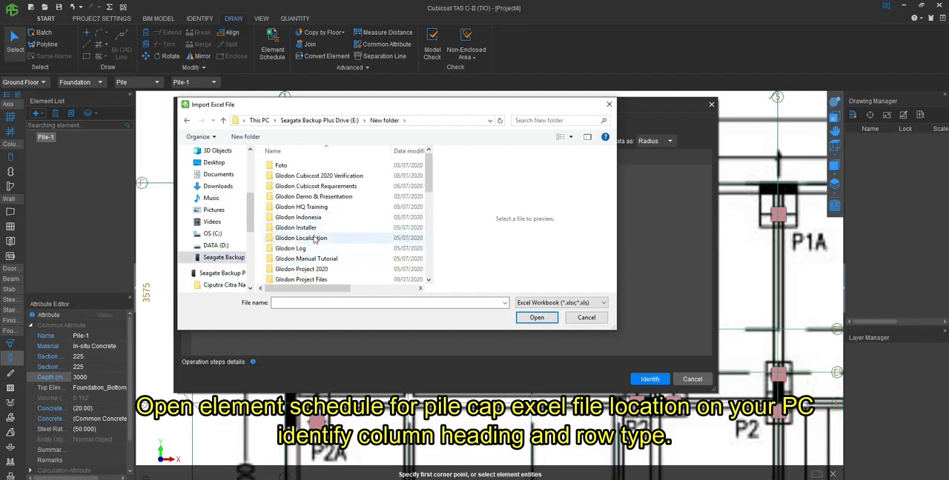
pyautogui.doubleClick(315, 197)
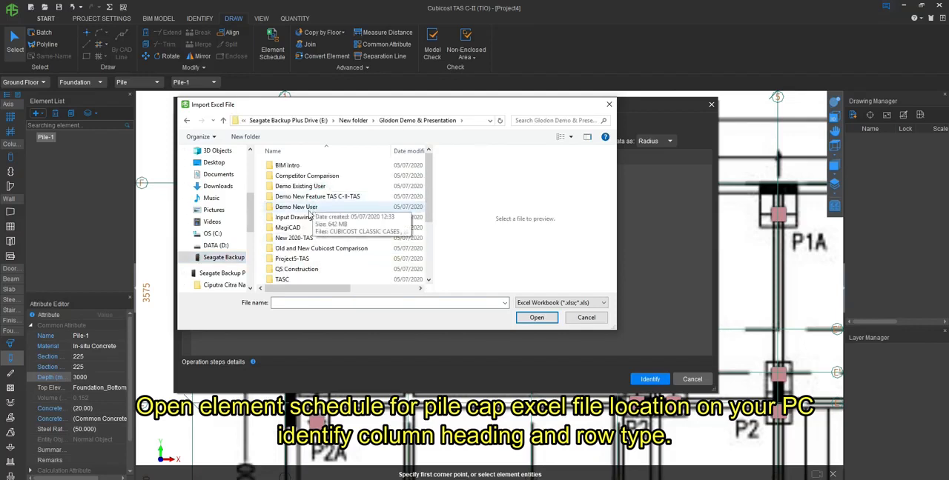
pyautogui.doubleClick(306, 218)
pyautogui.doubleClick(305, 186)
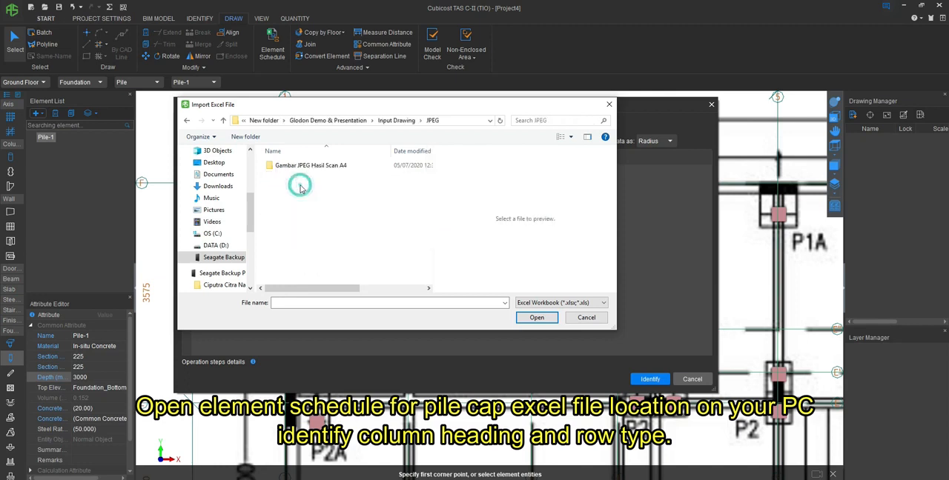
pyautogui.doubleClick(300, 168)
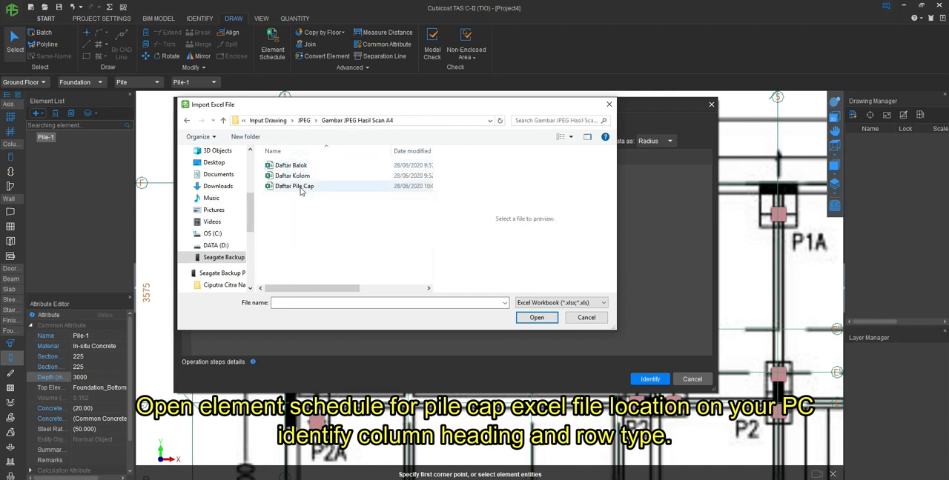
pyautogui.click(304, 187)
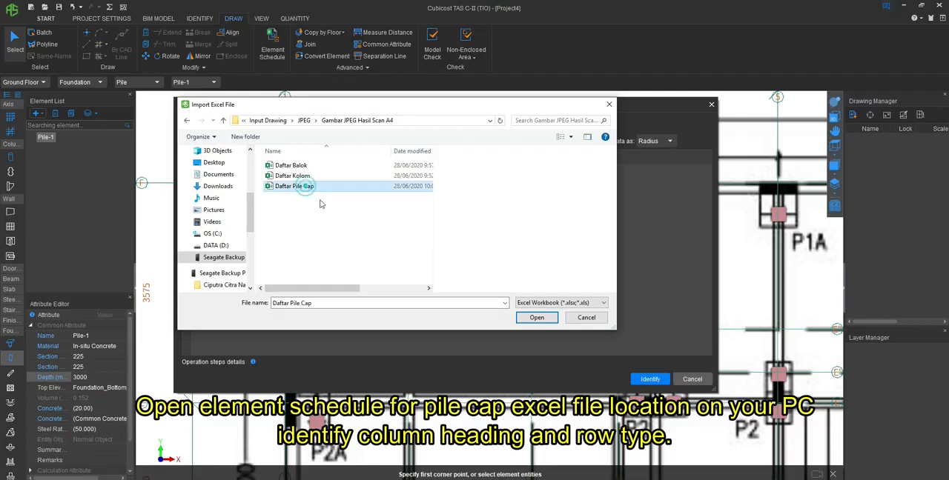
pyautogui.click(537, 318)
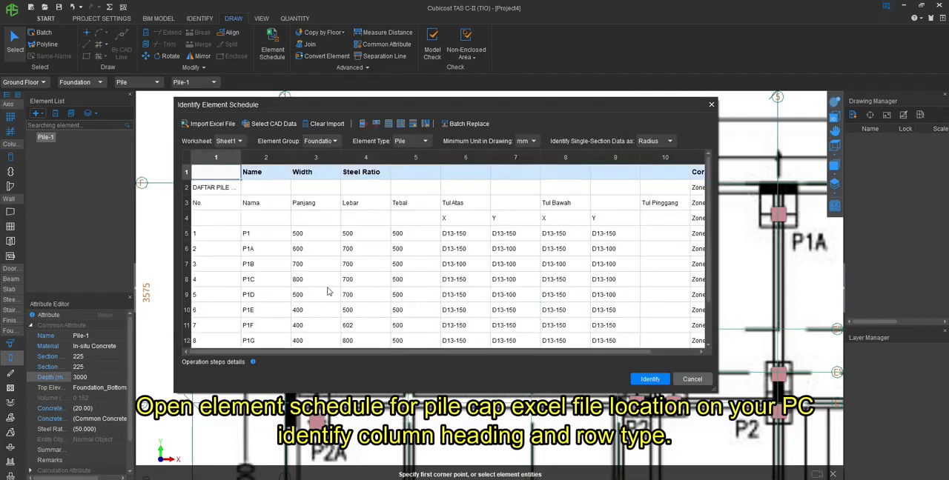
# - Set the schedule's element type to Pile Cap, accepting the change of all matched data
pyautogui.click(408, 143)
pyautogui.click(333, 143)
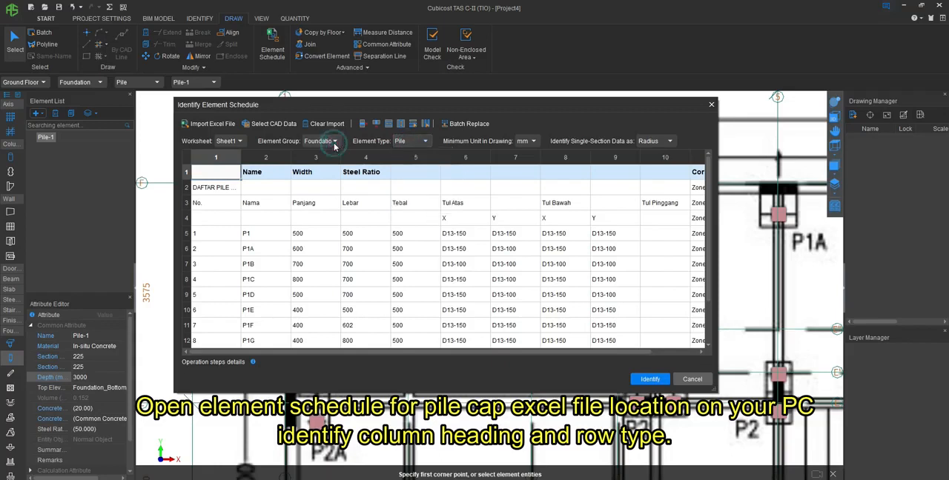
pyautogui.click(333, 143)
pyautogui.click(418, 141)
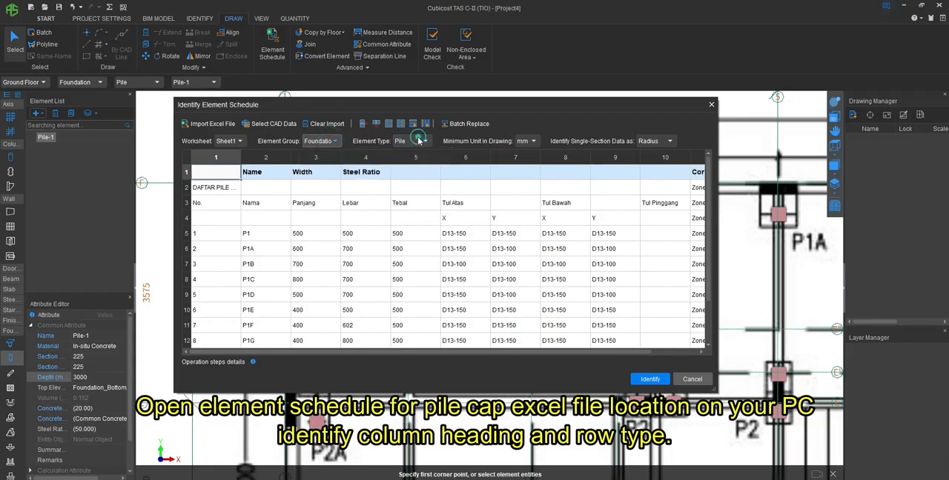
pyautogui.click(419, 141)
pyautogui.click(419, 154)
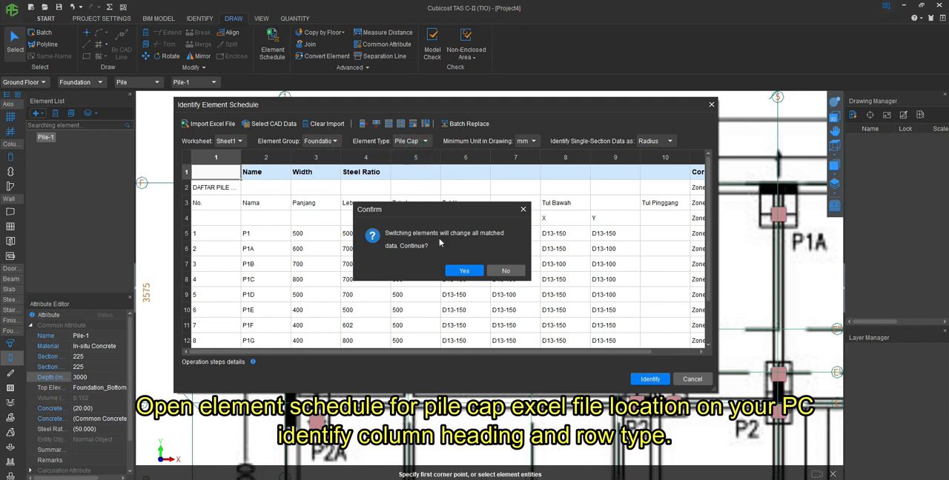
pyautogui.click(454, 280)
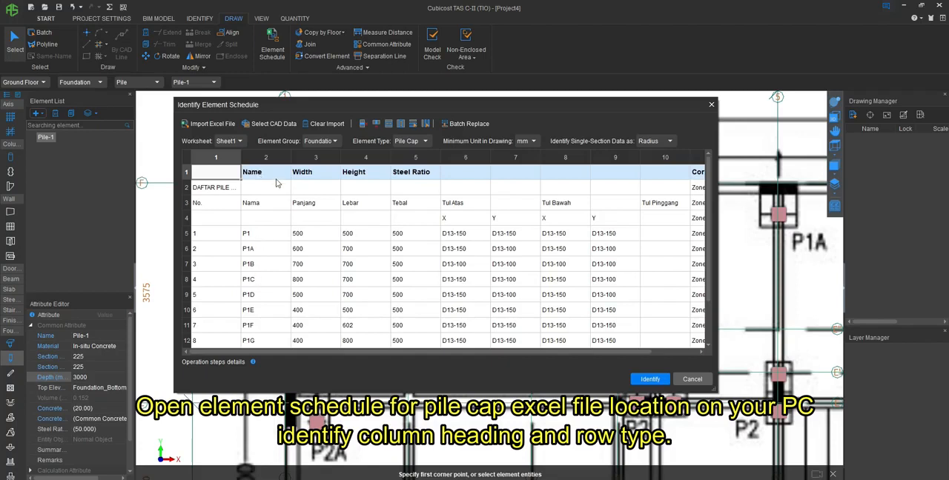
# - Match the schedule headings by assigning Length to the Panjang column, Width to Lebar and Height to Tebal
pyautogui.click(315, 175)
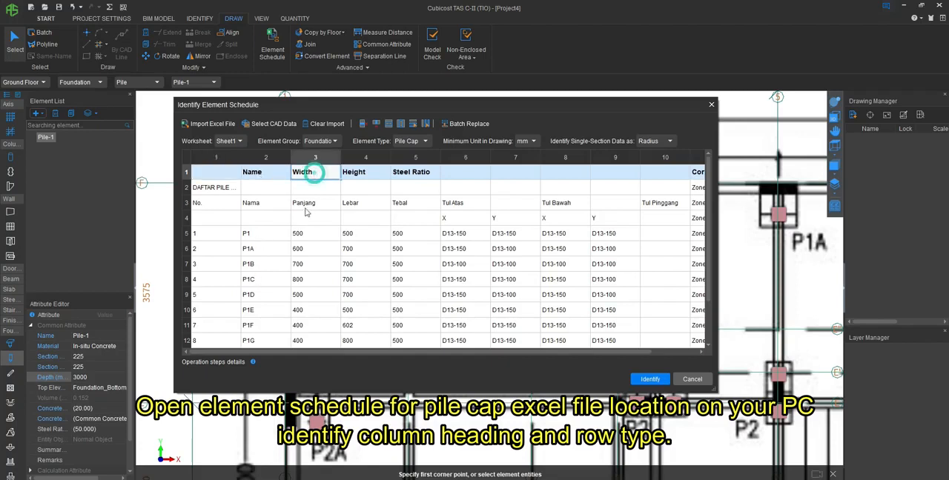
pyautogui.click(337, 175)
pyautogui.click(325, 205)
pyautogui.click(357, 202)
pyautogui.click(363, 174)
pyautogui.click(383, 172)
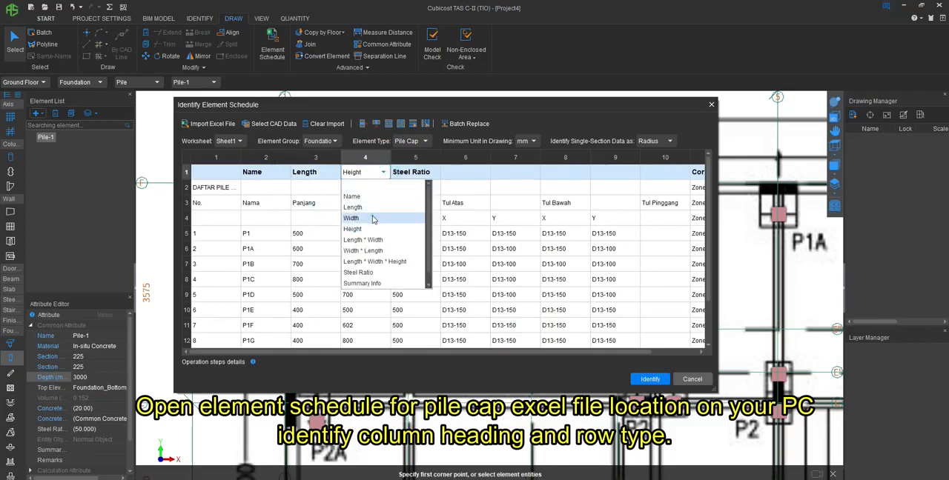
pyautogui.click(373, 219)
pyautogui.click(400, 203)
pyautogui.click(414, 172)
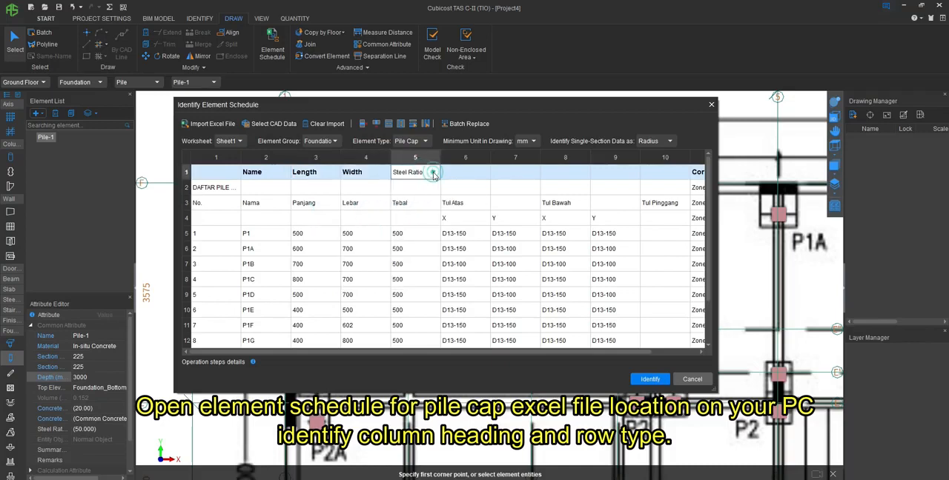
pyautogui.click(434, 174)
pyautogui.click(426, 233)
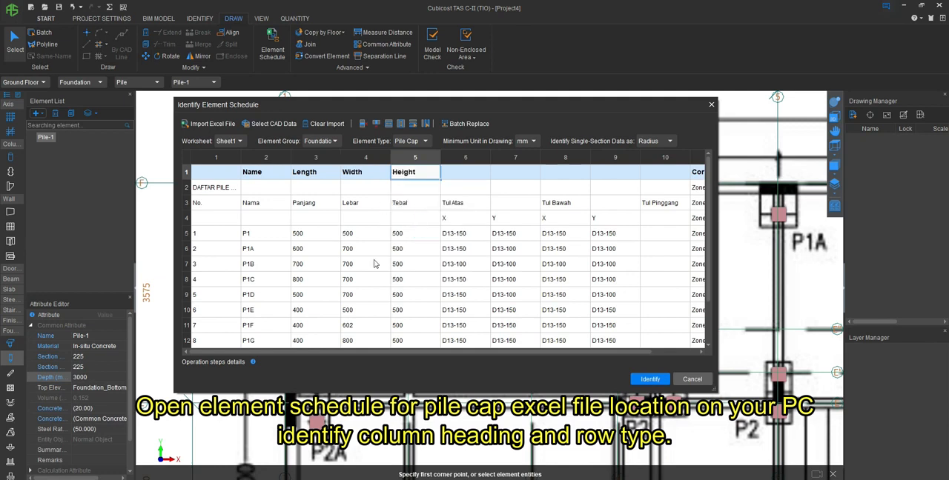
# - Delete the No. column and the Tul Atas, Tul Bawah and Tul Pinggang reinforcement columns from the schedule
pyautogui.click(222, 172)
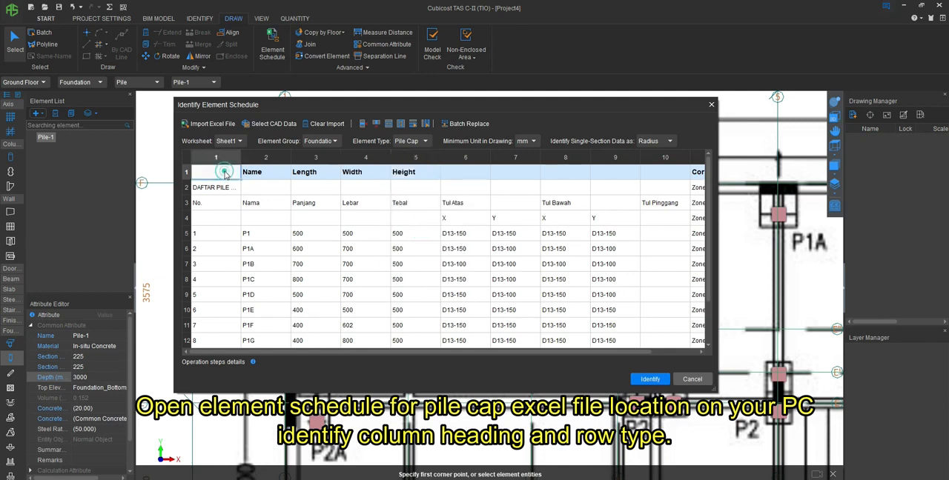
pyautogui.click(376, 125)
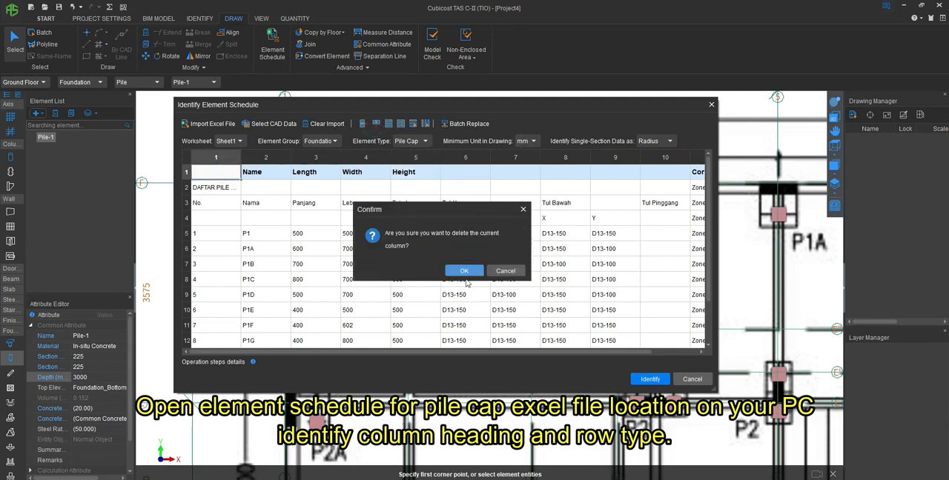
pyautogui.click(463, 270)
pyautogui.click(405, 173)
pyautogui.moveTo(405, 173); pyautogui.dragTo(615, 183)
pyautogui.click(378, 125)
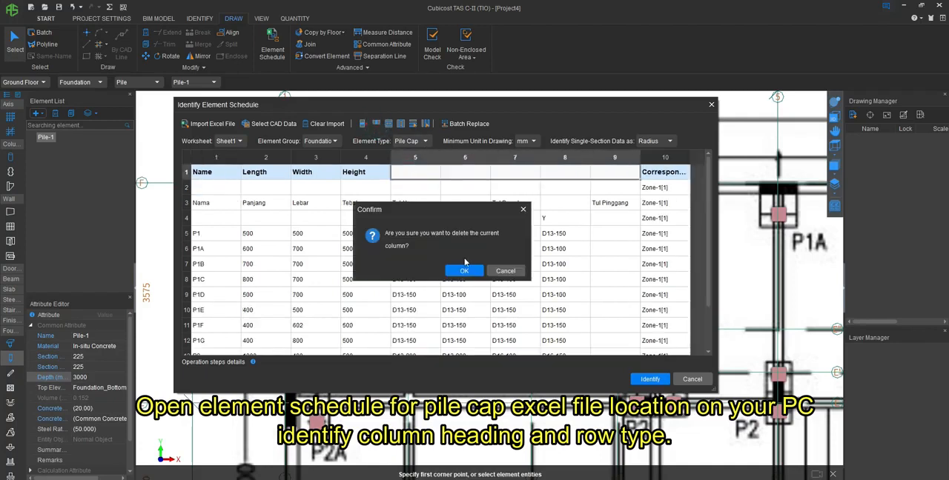
pyautogui.click(463, 270)
# - Delete the three title and sub-heading rows above the P1 entry in the schedule
pyautogui.moveTo(186, 188); pyautogui.dragTo(188, 222)
pyautogui.click(364, 123)
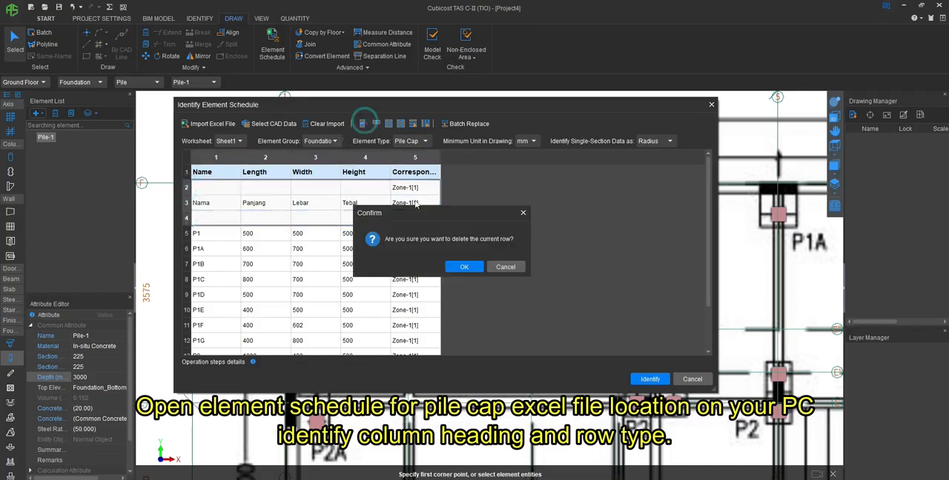
pyautogui.click(463, 267)
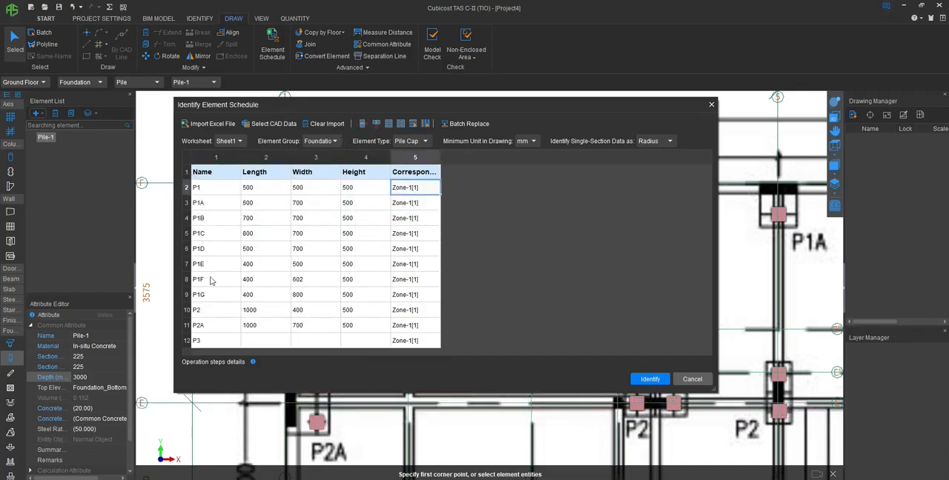
# - Identify the pile cap types from the cleaned-up schedule and close the schedule
pyautogui.click(658, 380)
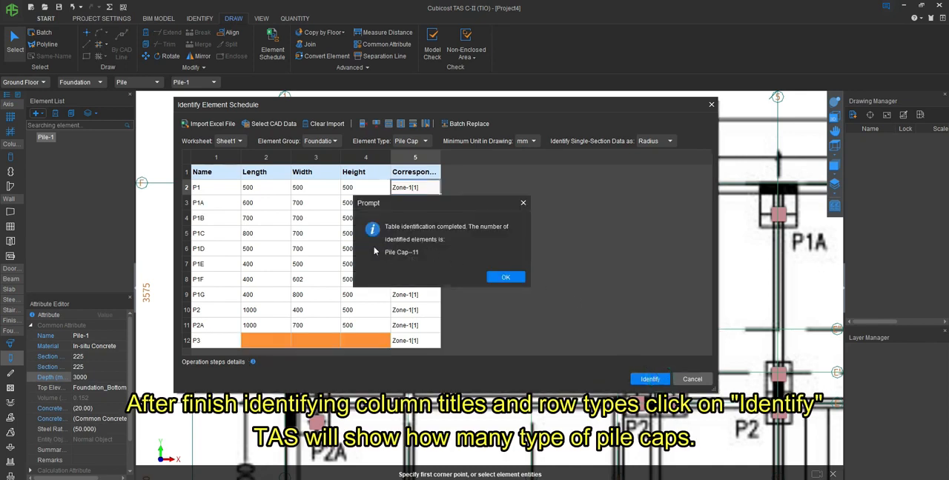
pyautogui.click(507, 278)
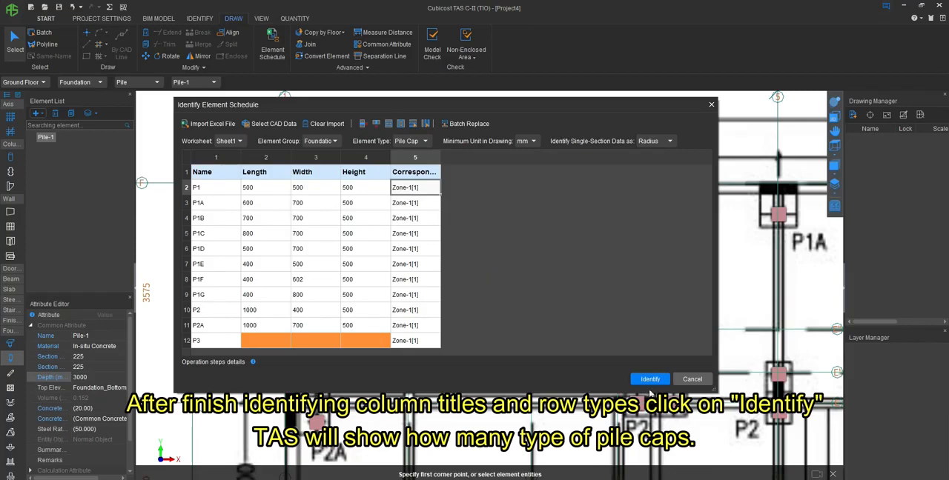
pyautogui.click(691, 380)
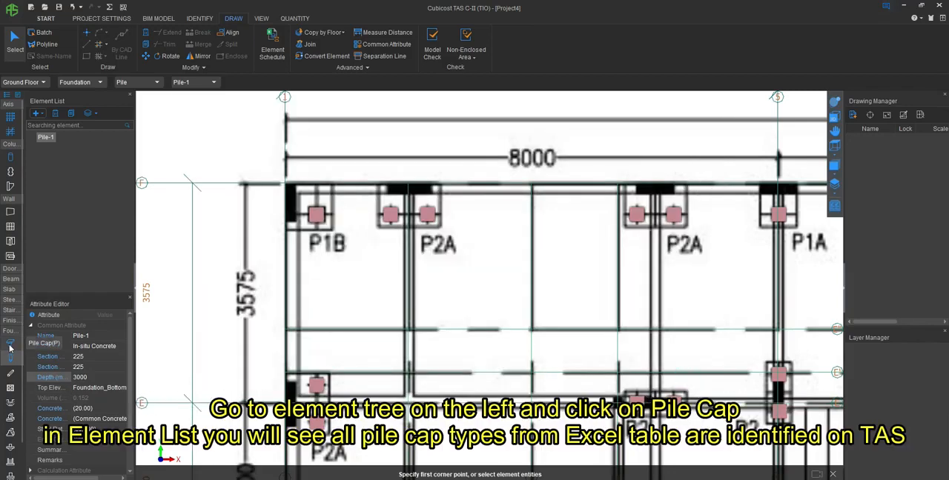
# - Switch to Pile Cap elements and place a P1B cap with its upper-left corner at the intersection of axes 1 and F
pyautogui.click(8, 344)
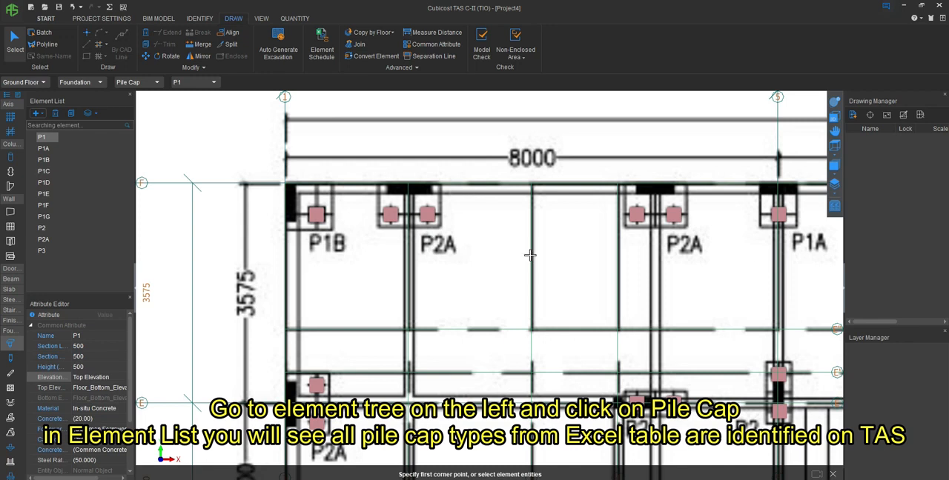
pyautogui.click(44, 160)
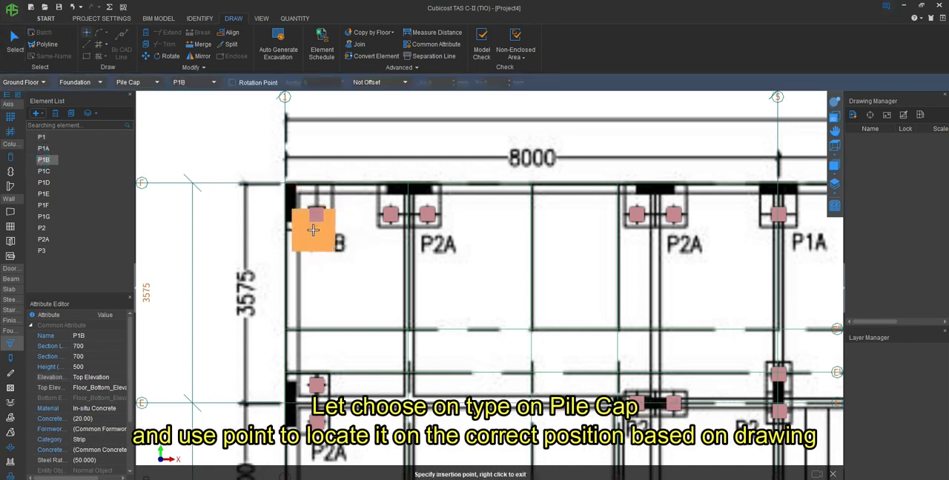
pyautogui.click(285, 184)
pyautogui.scroll(-5, 255, 244)
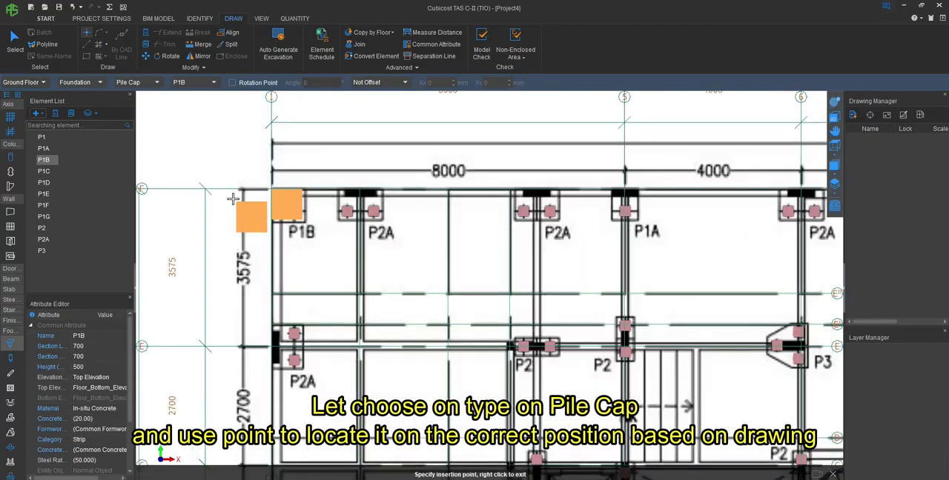
pyautogui.scroll(3, 206, 177)
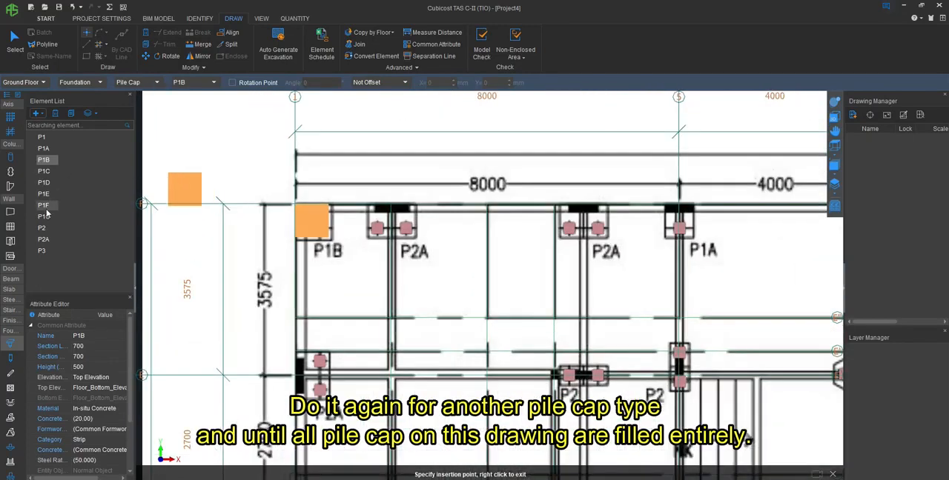
# - Place P2A pile caps on the two P2A outlines along axis F between axes 1 and 5
pyautogui.click(44, 239)
pyautogui.scroll(3, 413, 216)
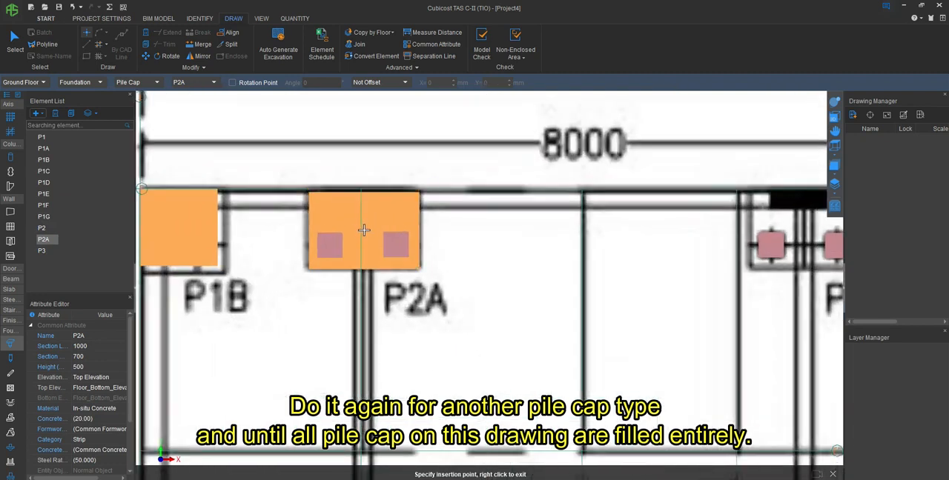
pyautogui.click(420, 189)
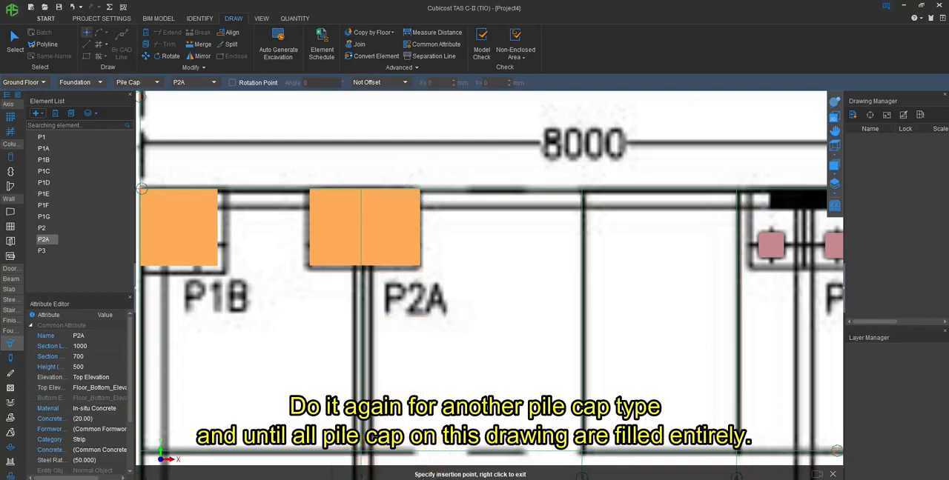
pyautogui.click(417, 479)
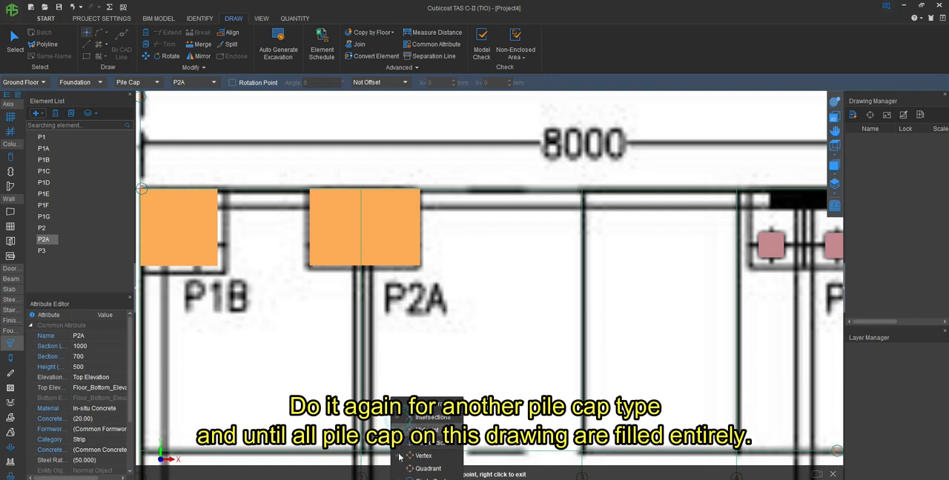
pyautogui.click(460, 464)
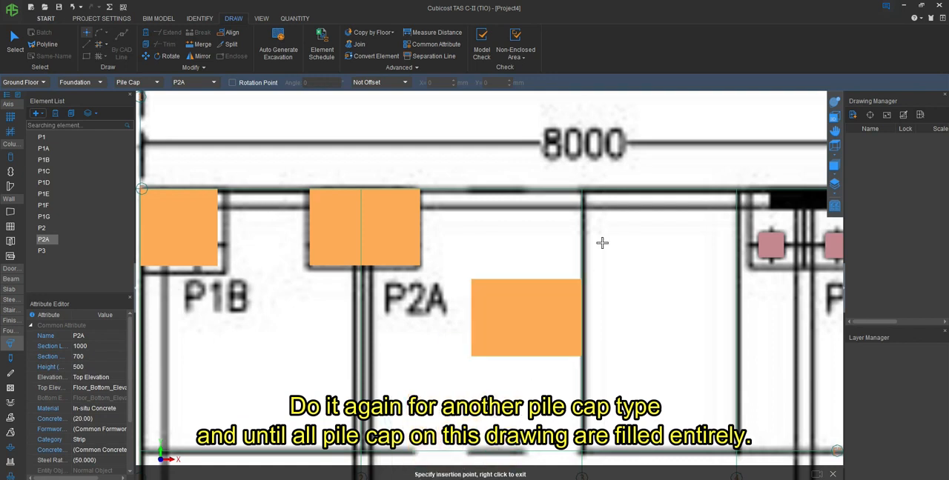
pyautogui.scroll(-3, 313, 284)
pyautogui.scroll(-2, 289, 298)
pyautogui.scroll(5, 527, 253)
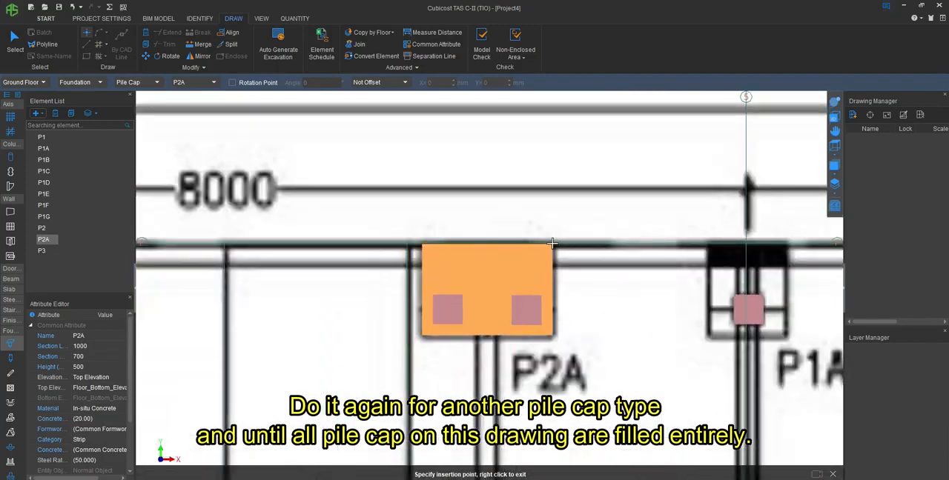
pyautogui.click(552, 242)
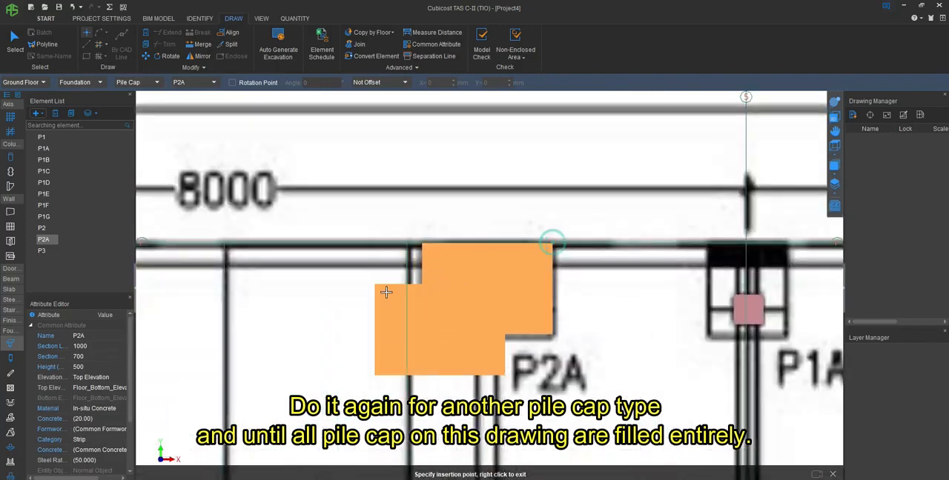
# - Place P2A pile caps along axis F on the outlines at axis 6, between axes 6 and 9, and just past axis 9
pyautogui.scroll(-4, 546, 242)
pyautogui.scroll(6, 540, 240)
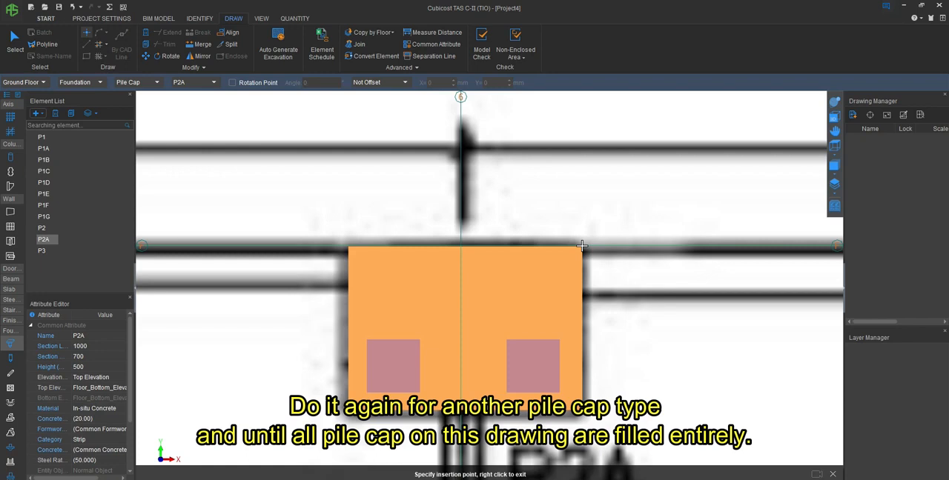
pyautogui.click(582, 245)
pyautogui.scroll(-6, 581, 245)
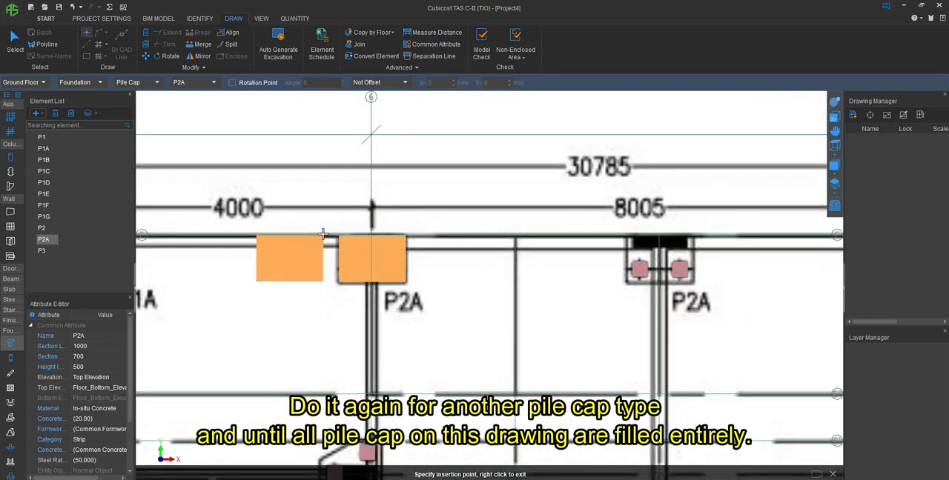
pyautogui.scroll(6, 597, 232)
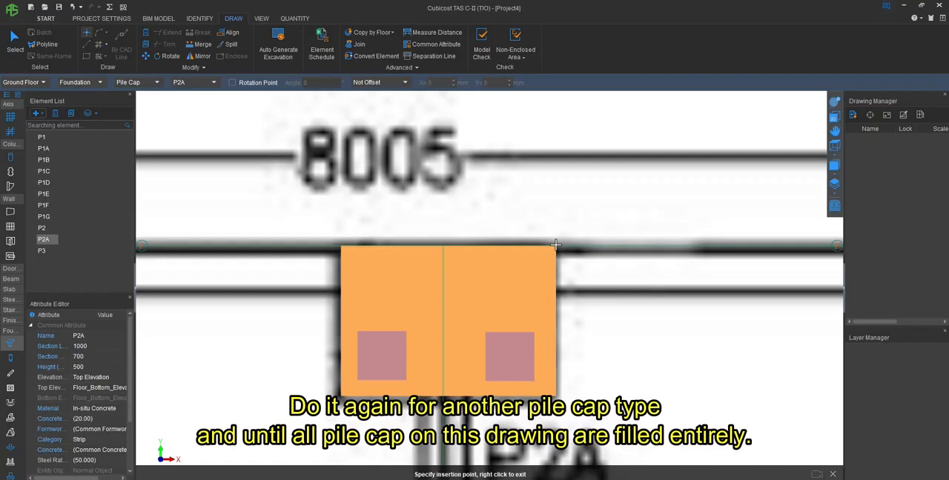
pyautogui.scroll(-5, 211, 275)
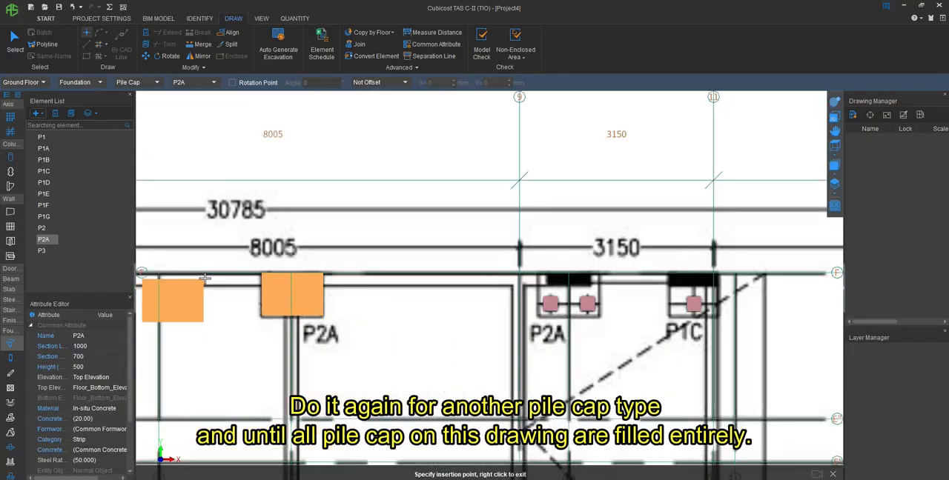
pyautogui.scroll(4, 597, 276)
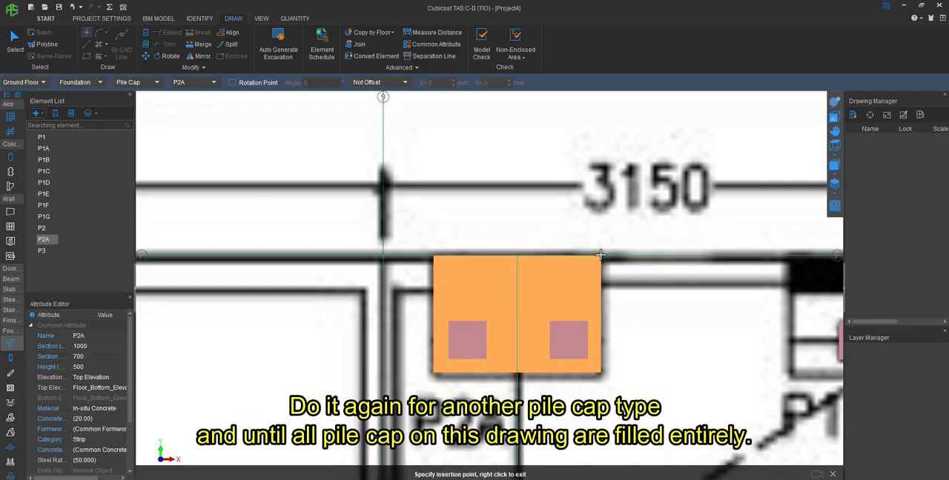
pyautogui.click(600, 255)
pyautogui.scroll(-3, 362, 272)
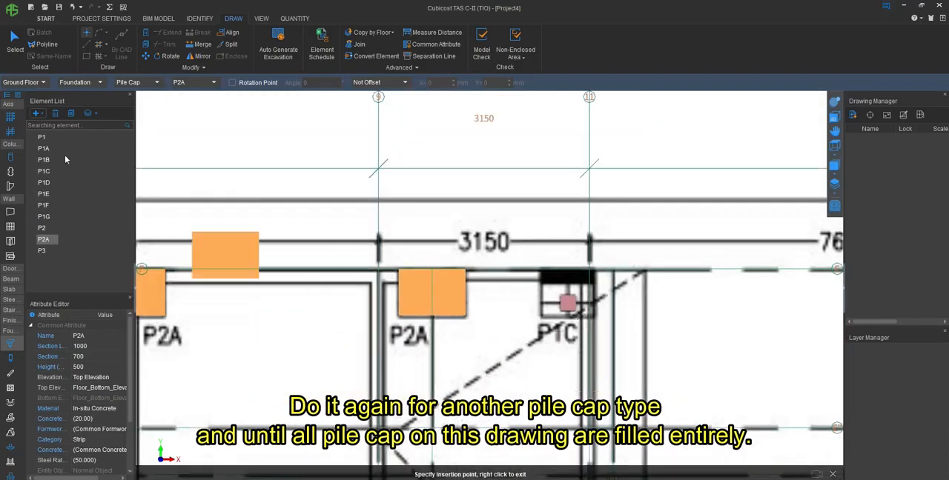
# - Place a P1C pile cap with its upper-right corner at the intersection of axes 11 and F
pyautogui.click(44, 171)
pyautogui.scroll(5, 610, 281)
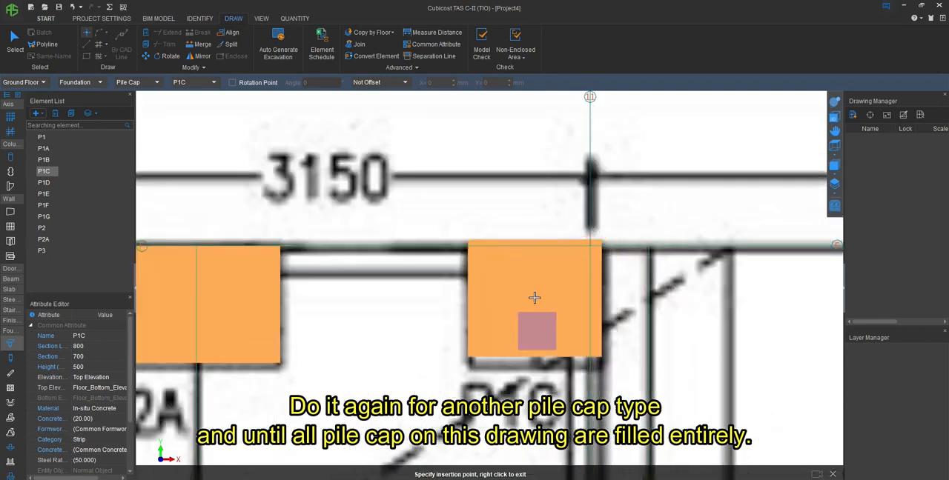
pyautogui.click(589, 245)
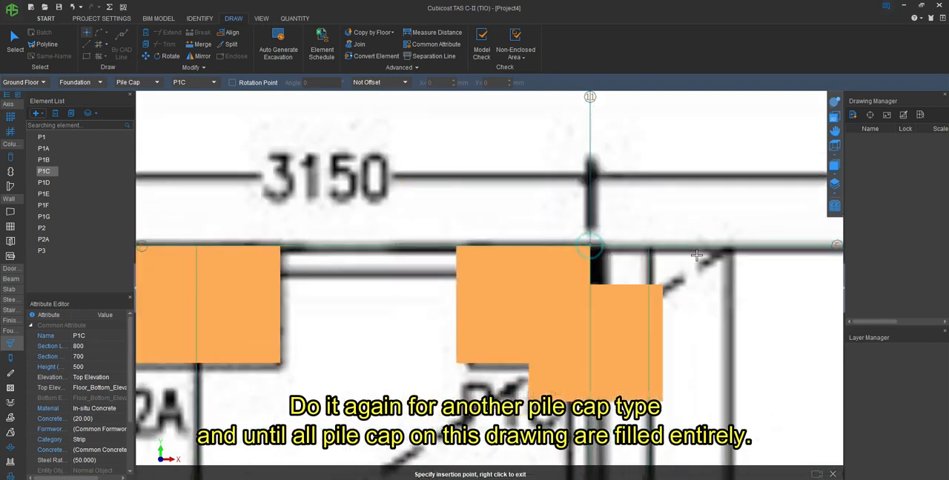
pyautogui.scroll(-5, 667, 237)
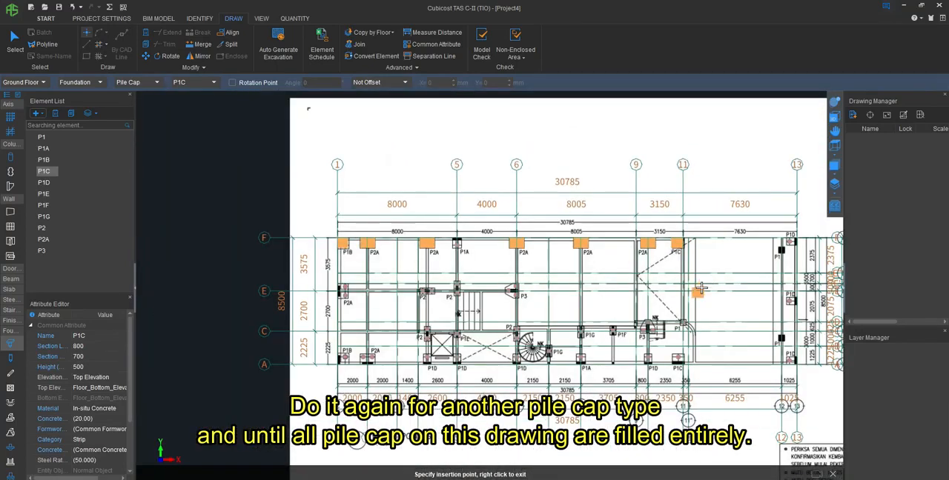
# - Place a P1D pile cap in the free area just above axis F, beside the P1D label near axis 13
pyautogui.scroll(5, 806, 233)
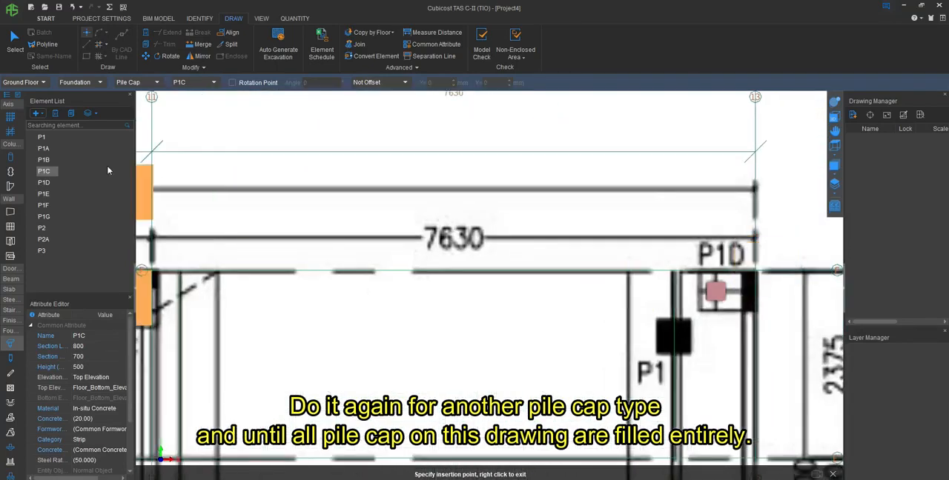
pyautogui.click(44, 182)
pyautogui.scroll(4, 782, 273)
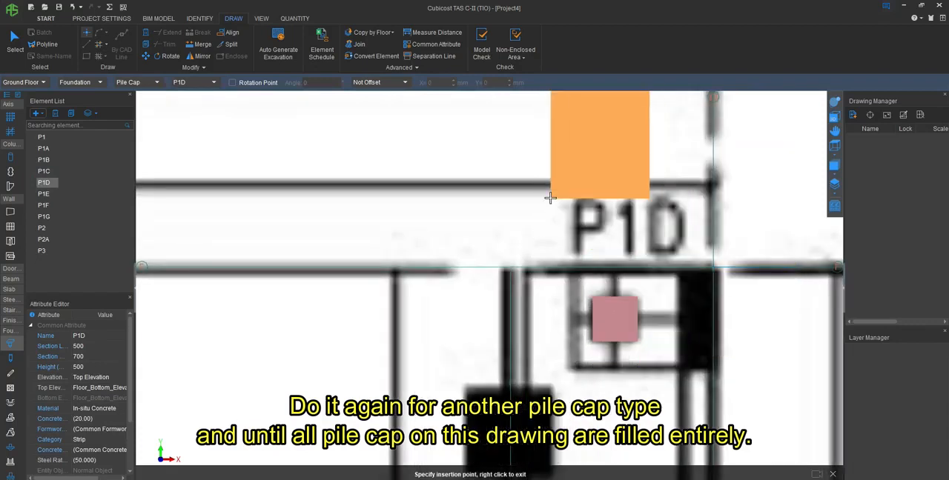
pyautogui.click(453, 248)
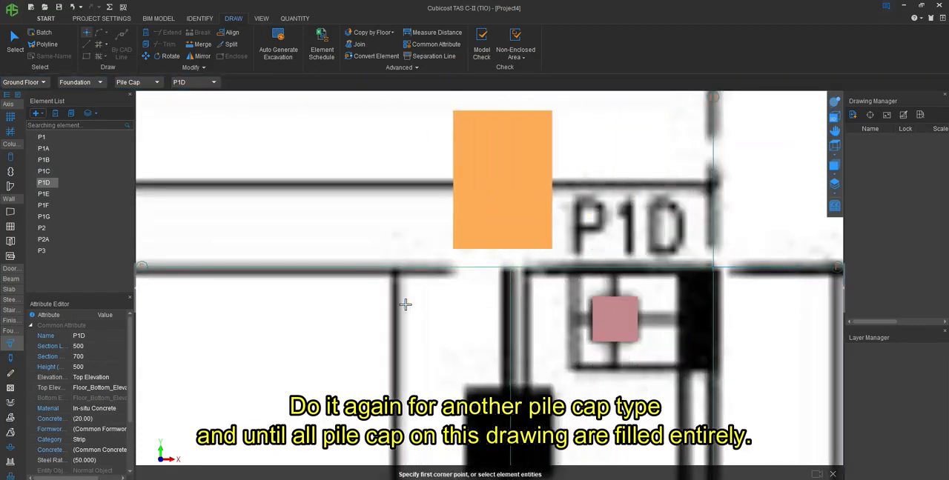
# - Rotate the placed P1D pile cap 90 degrees counterclockwise about its lower-left corner
pyautogui.click(165, 55)
pyautogui.click(525, 221)
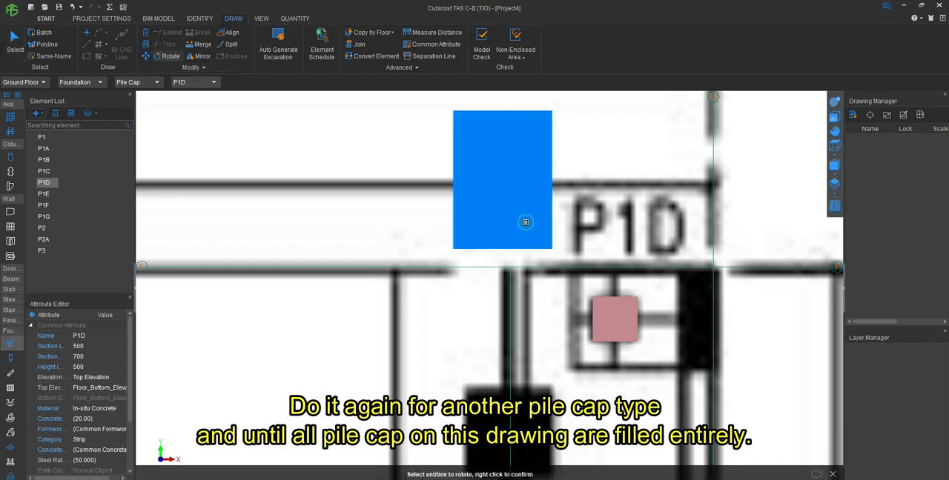
pyautogui.rightClick(443, 237)
pyautogui.click(453, 249)
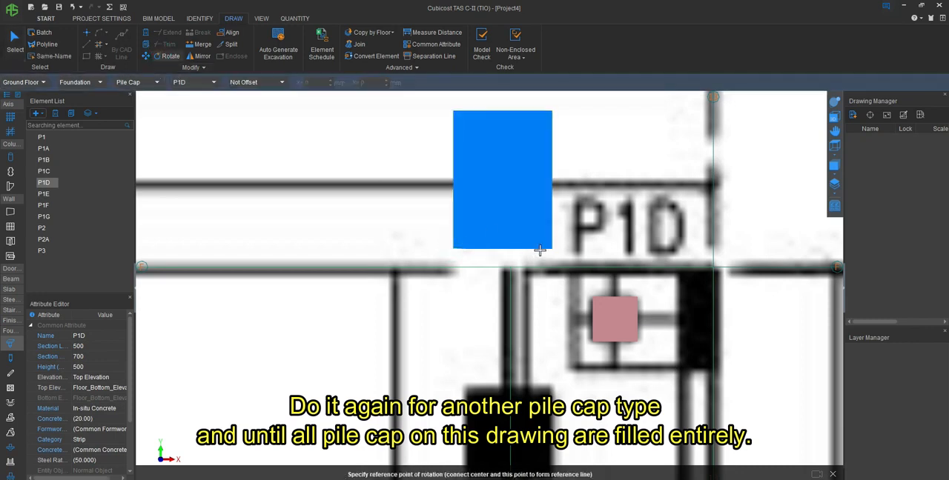
pyautogui.click(552, 247)
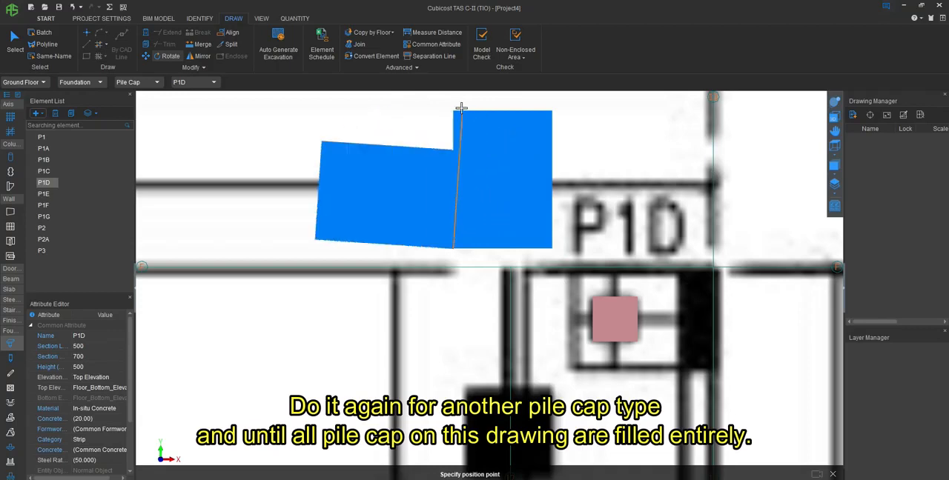
pyautogui.click(453, 109)
# - Move the rotated P1D pile cap by its upper-right corner to the intersection of axes 13 and F
pyautogui.click(143, 52)
pyautogui.click(360, 207)
pyautogui.rightClick(435, 213)
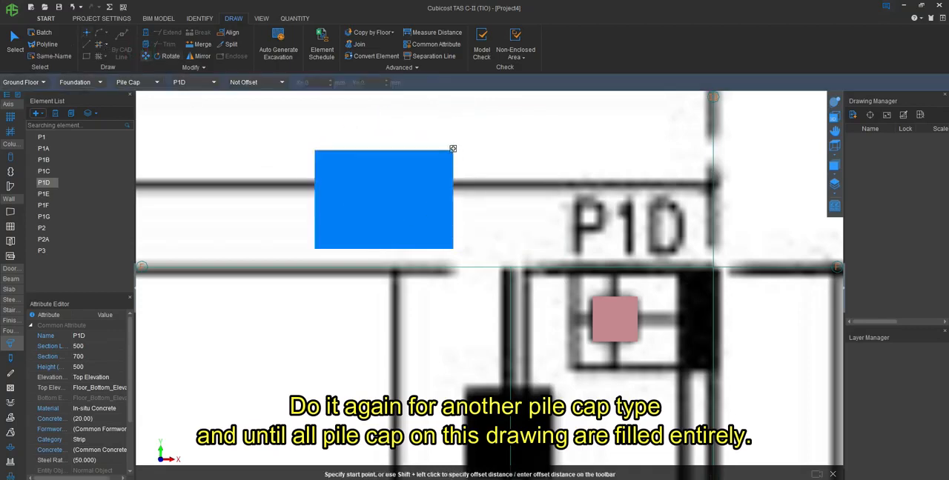
pyautogui.click(453, 148)
pyautogui.click(713, 267)
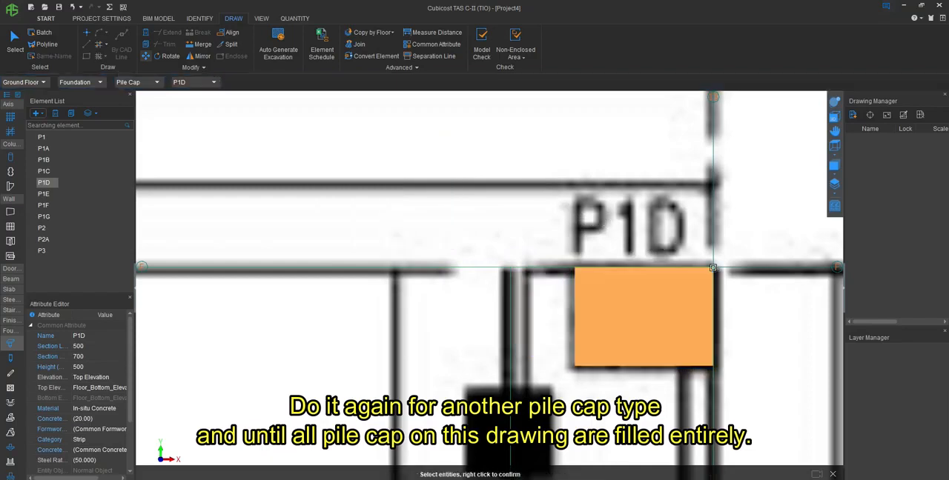
# - Place a P1 pile cap centred on the black column between the P1 label and axis 13, just below axis F
pyautogui.scroll(-4, 489, 193)
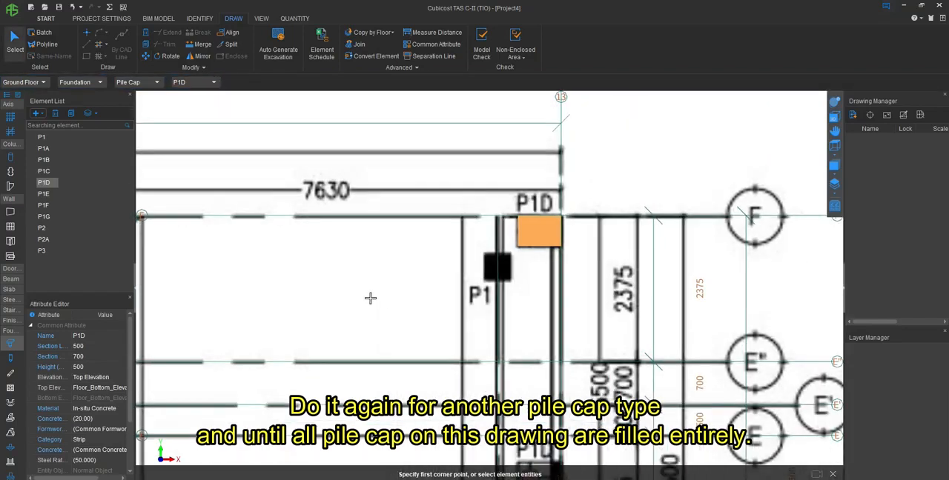
pyautogui.click(34, 138)
pyautogui.scroll(4, 482, 267)
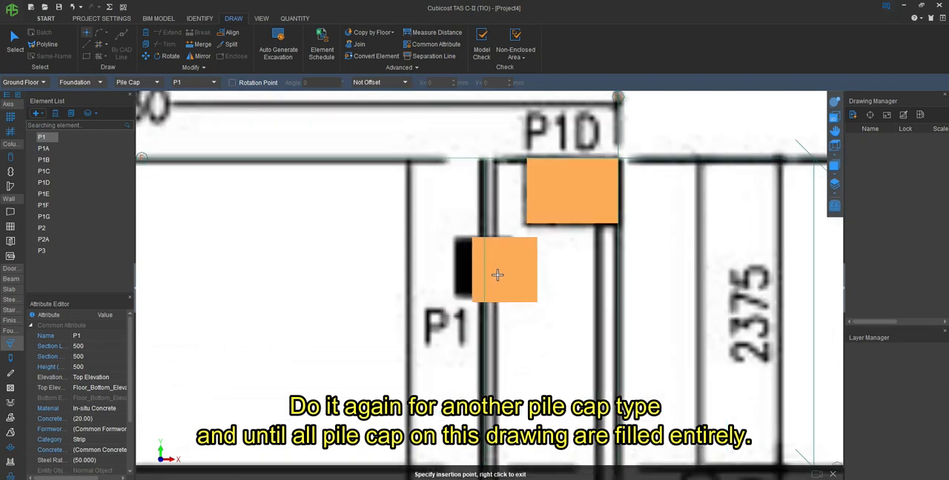
pyautogui.click(480, 266)
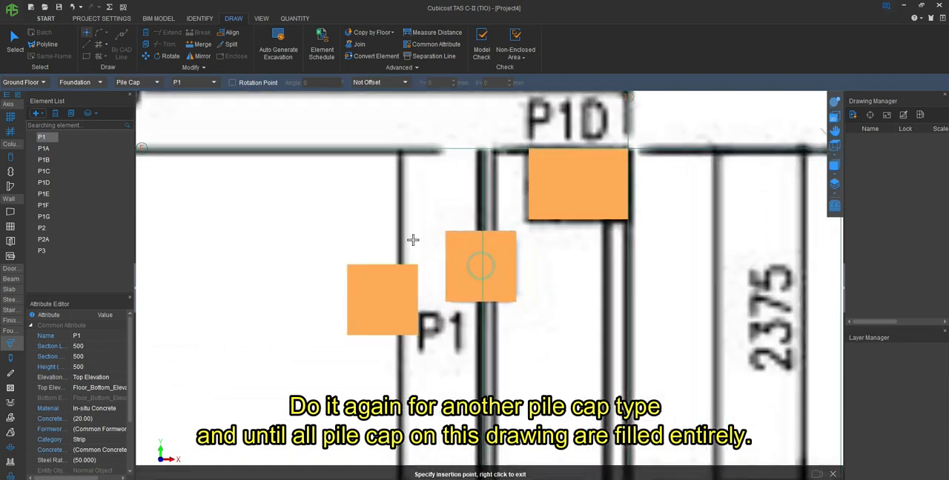
# - Place another P1 pile cap on the black column near axis 13, between axes C and B
pyautogui.scroll(-4, 430, 148)
pyautogui.scroll(5, 490, 223)
pyautogui.scroll(2, 449, 432)
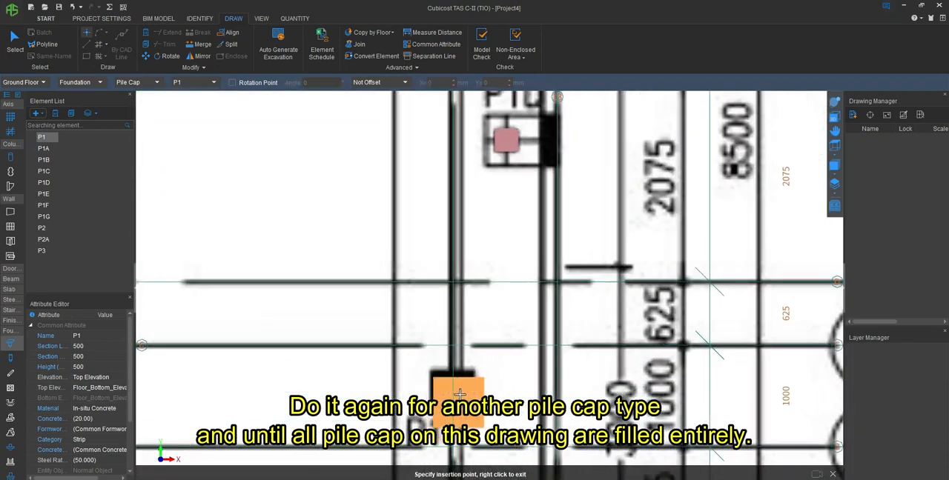
pyautogui.click(452, 389)
pyautogui.scroll(-4, 397, 400)
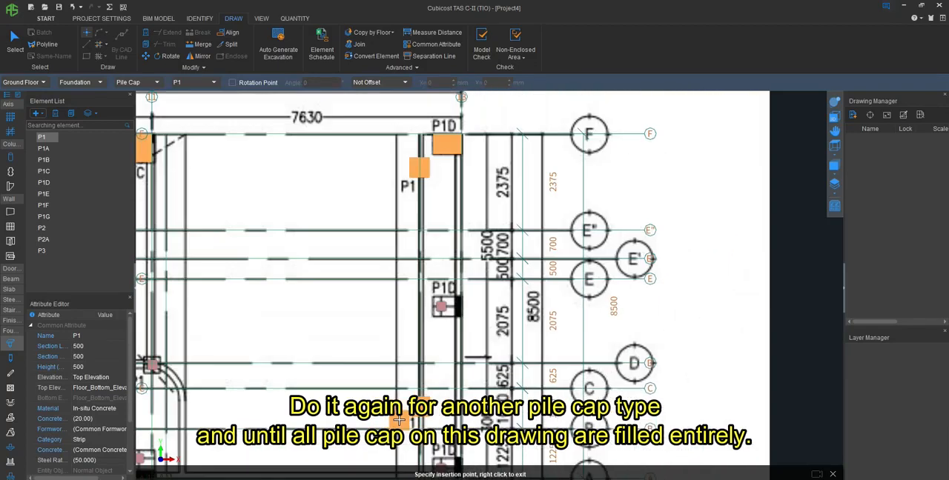
pyautogui.rightClick(397, 336)
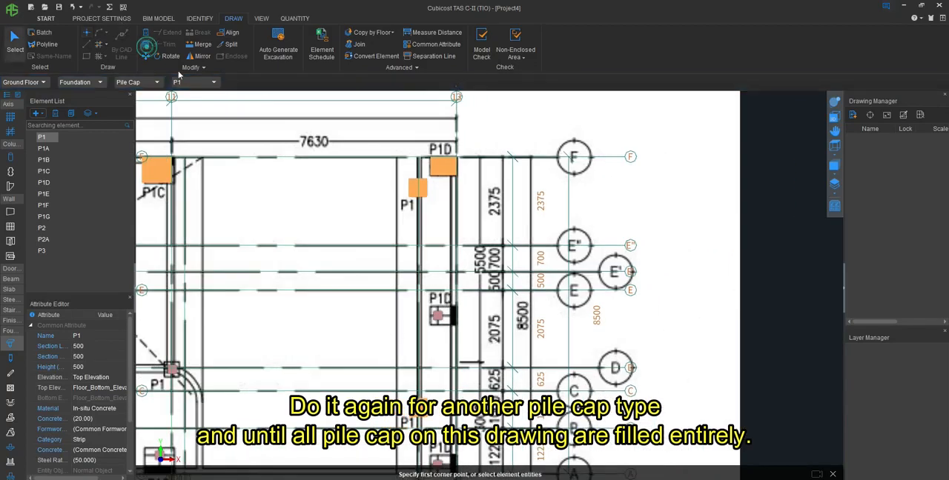
# - Copy the P1D pile cap at axes 13 and F by its upper-right corner to the P1D outlines on axis 13 below axis E and above axis A
pyautogui.rightClick(472, 169)
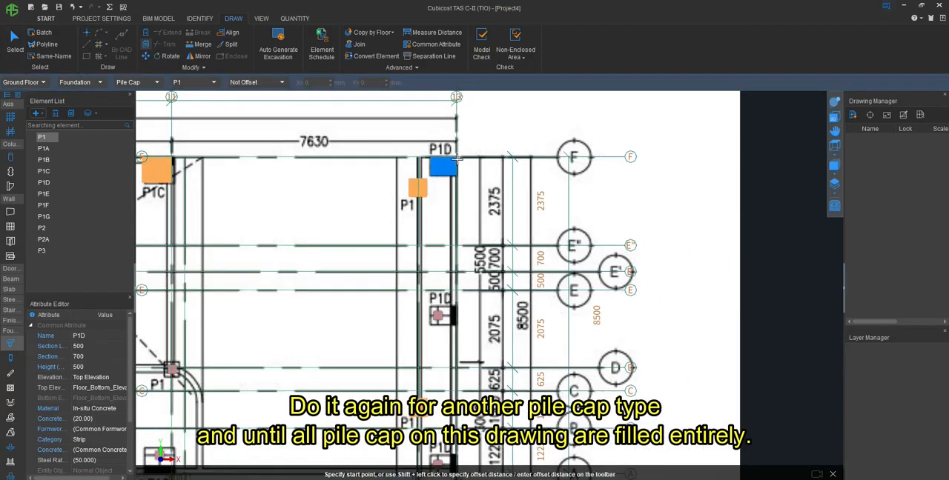
pyautogui.click(456, 158)
pyautogui.scroll(3, 443, 327)
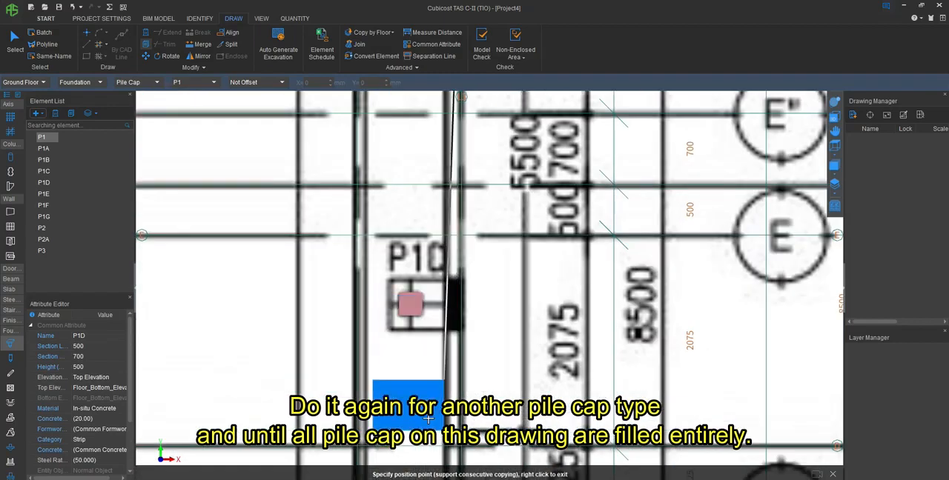
pyautogui.click(460, 278)
pyautogui.scroll(-3, 460, 222)
pyautogui.scroll(2, 462, 356)
pyautogui.scroll(2, 462, 356)
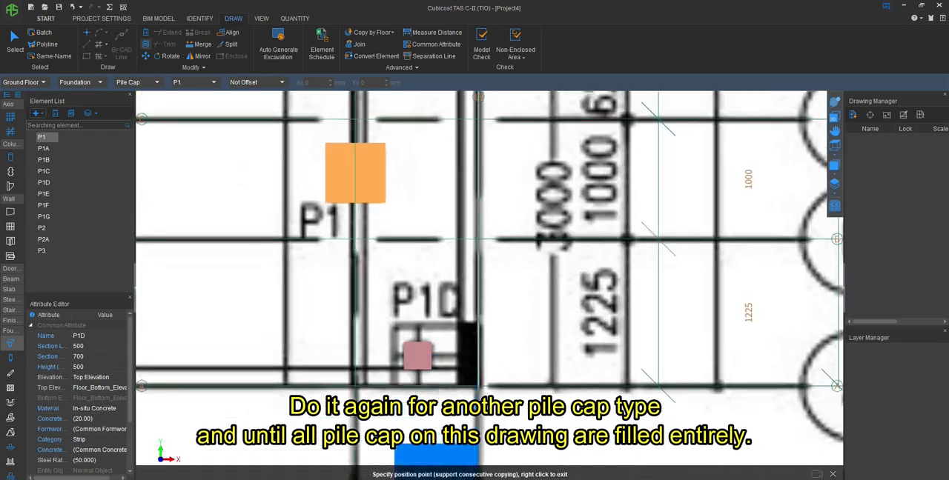
pyautogui.click(478, 322)
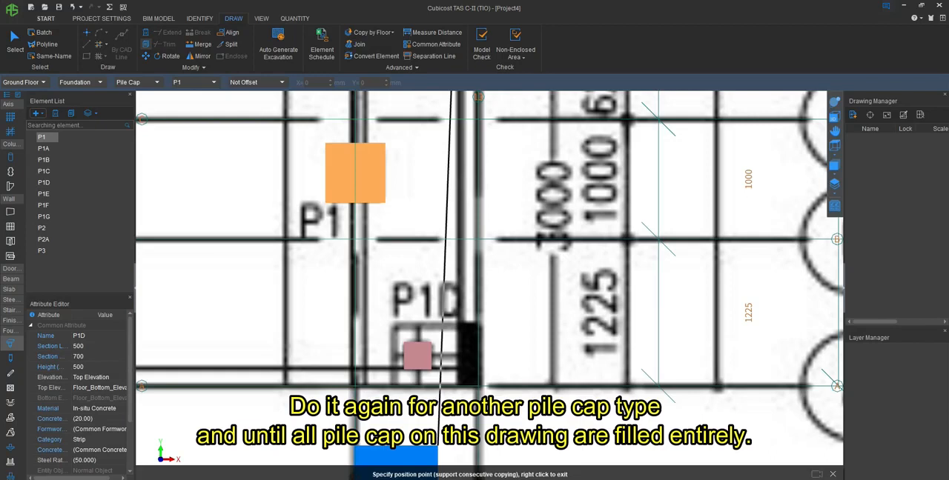
pyautogui.click(478, 325)
pyautogui.scroll(-3, 640, 333)
pyautogui.rightClick(640, 335)
# - Place a P1 pile cap centred on the pile at the intersection of axes 11 and D
pyautogui.scroll(-8, 637, 349)
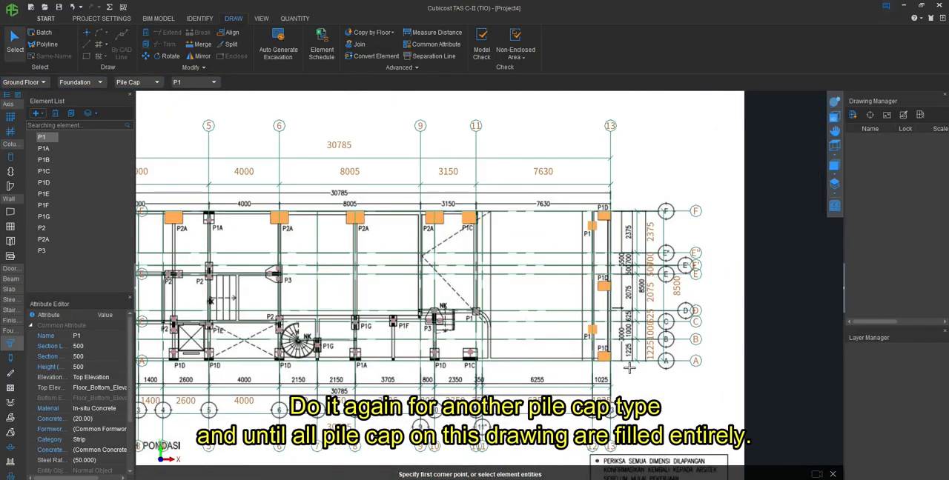
pyautogui.scroll(5, 467, 362)
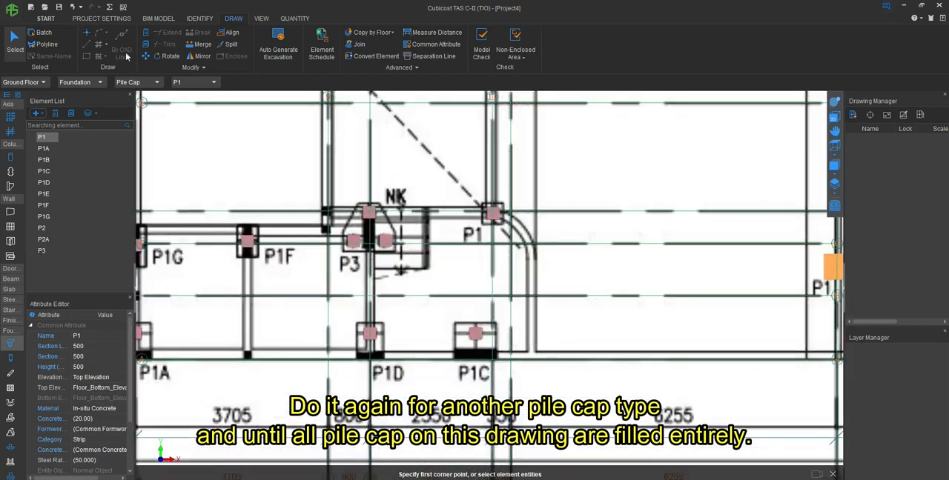
pyautogui.click(87, 32)
pyautogui.scroll(2, 515, 221)
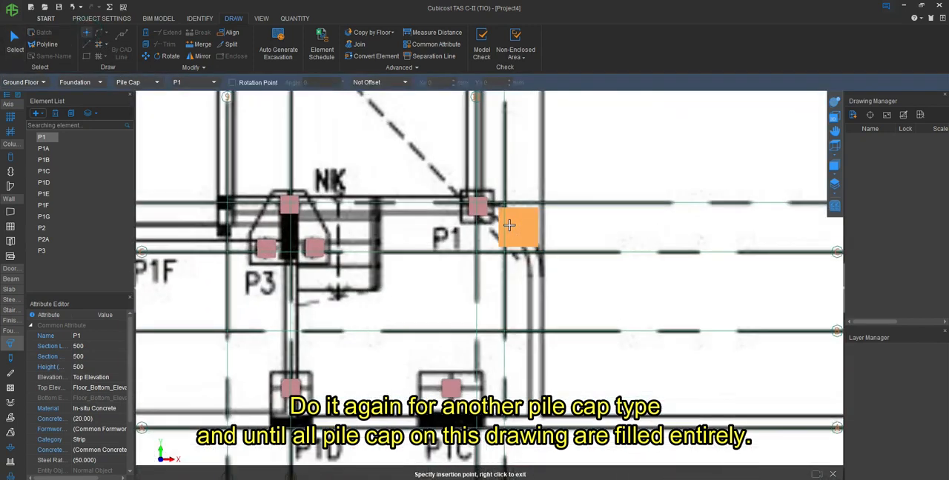
pyautogui.click(478, 204)
pyautogui.scroll(-2, 658, 225)
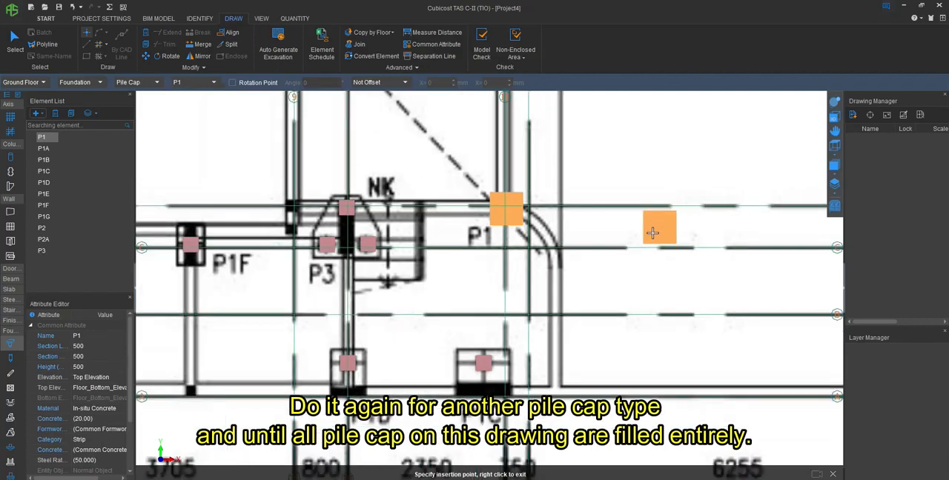
# - Place a P1C pile cap with its lower-right corner on axis A, matching the P1C outline at axis 11
pyautogui.scroll(2, 510, 336)
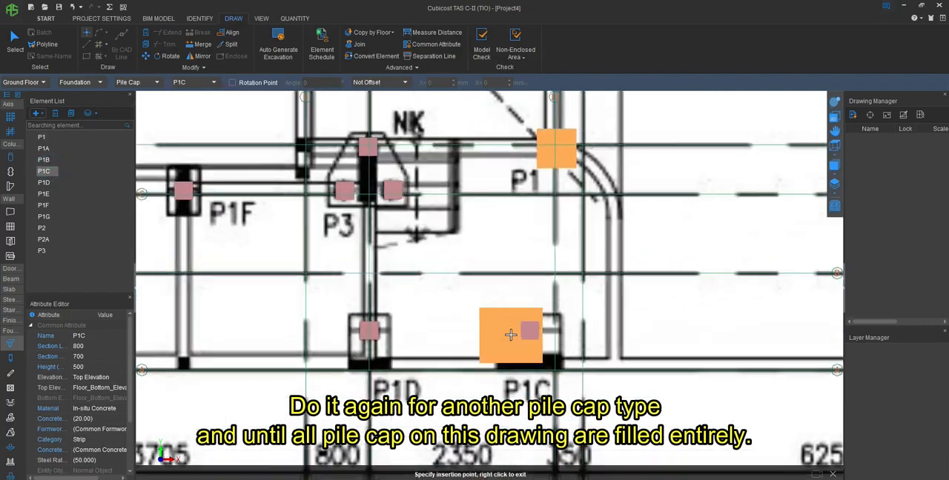
pyautogui.press('F4')
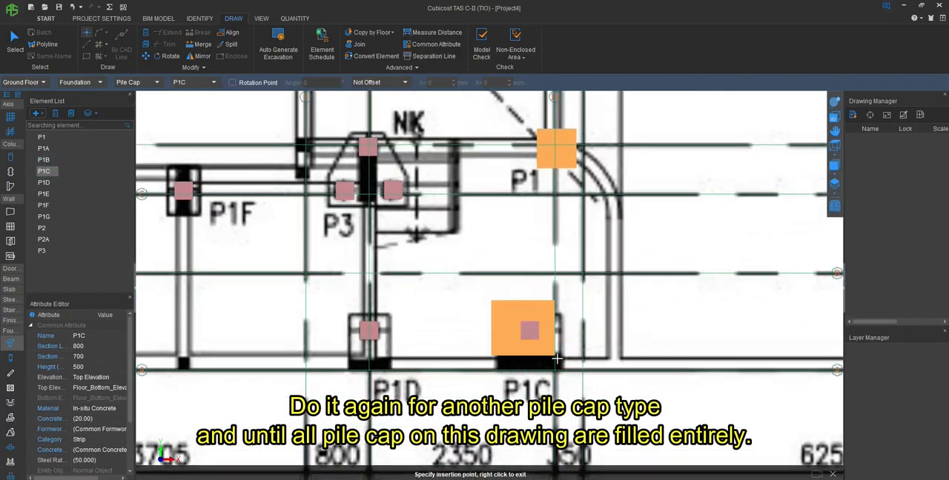
pyautogui.click(560, 369)
pyautogui.scroll(-2, 615, 426)
pyautogui.scroll(2, 410, 400)
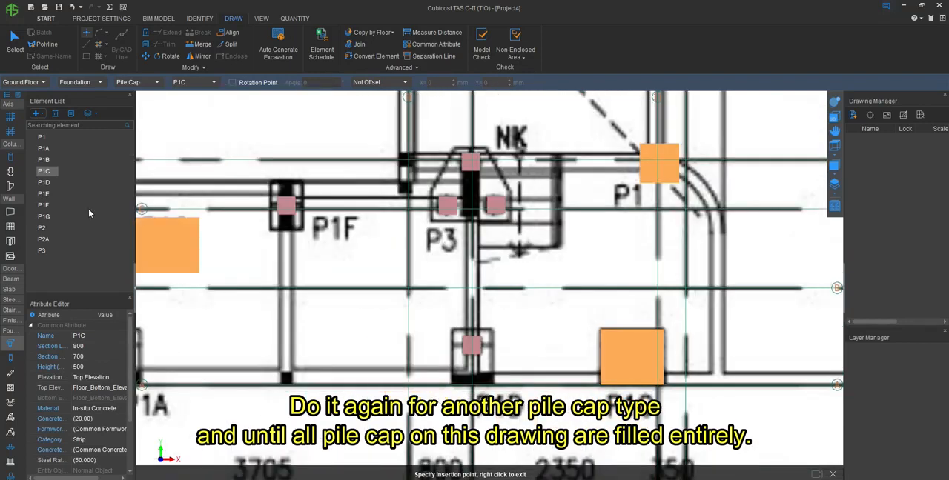
# - Place a P1D pile cap on the P1D outline along axis A, between axes 9 and 11
pyautogui.click(43, 183)
pyautogui.scroll(2, 469, 373)
pyautogui.press('F4')
pyautogui.click(432, 407)
pyautogui.scroll(-4, 693, 379)
# - Place a P1A pile cap by its lower-left corner on the P1A outline along axis A, between axes 6 and 9
pyautogui.click(44, 148)
pyautogui.scroll(4, 424, 352)
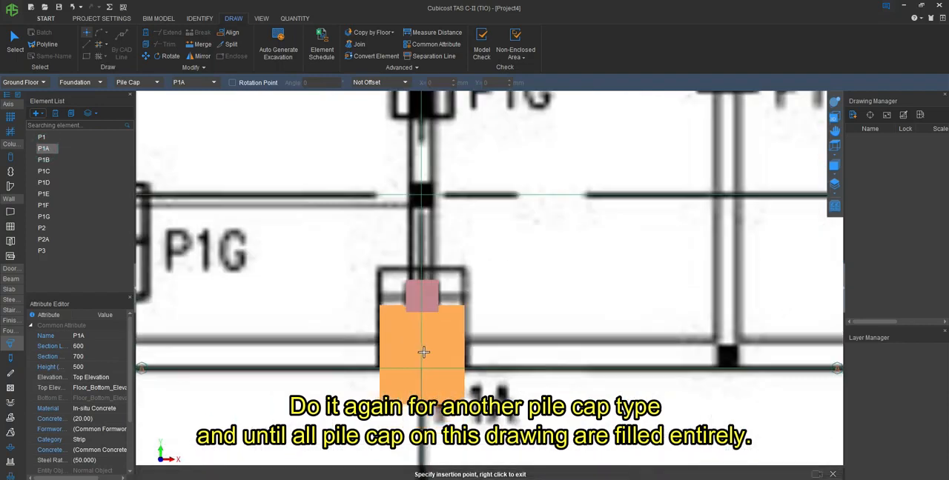
pyautogui.press('F4')
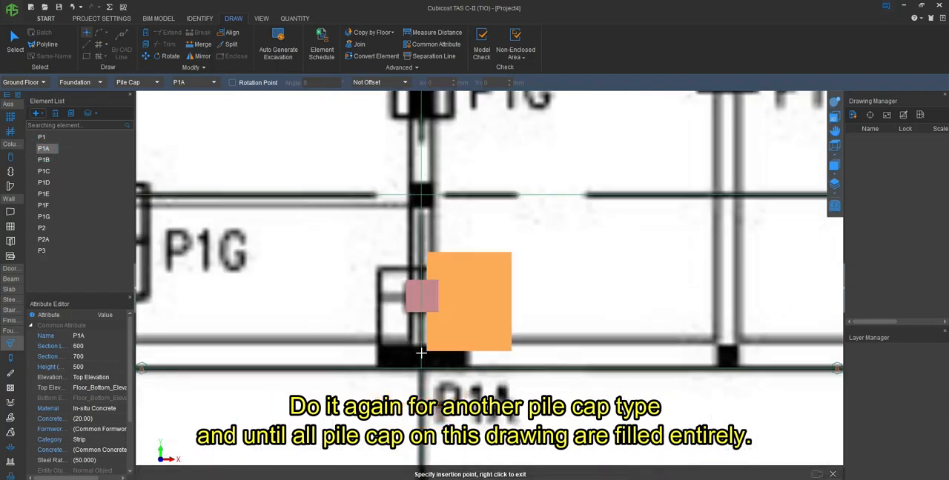
pyautogui.click(376, 369)
pyautogui.scroll(-4, 662, 314)
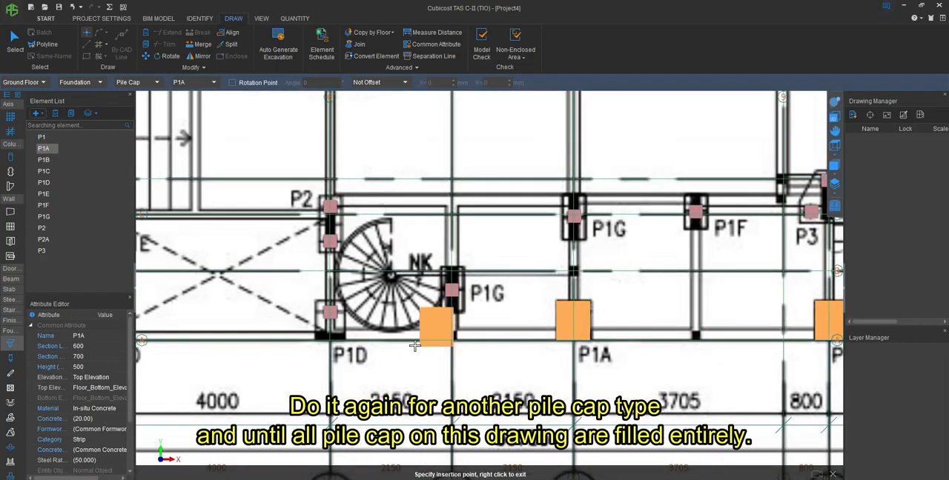
# - Place a P1G pile cap centred on the P1G outline beside the spiral stair
pyautogui.click(51, 217)
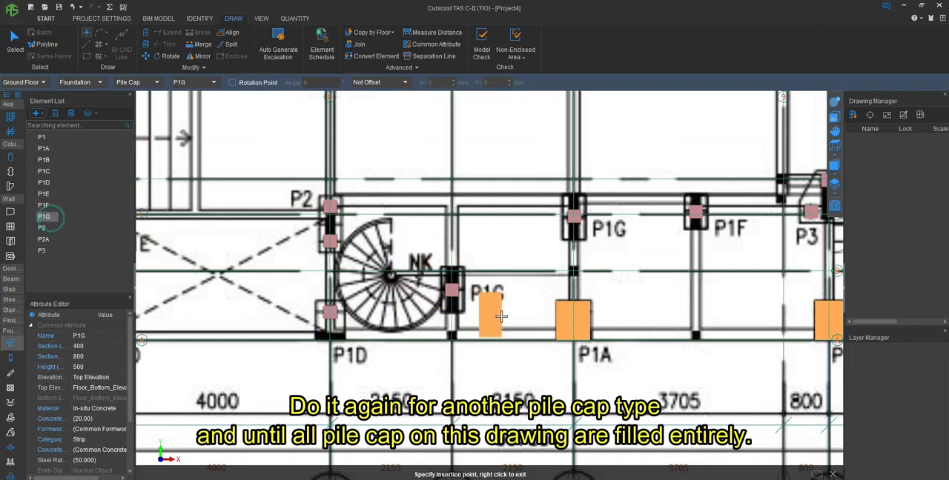
pyautogui.scroll(3, 451, 289)
pyautogui.click(458, 295)
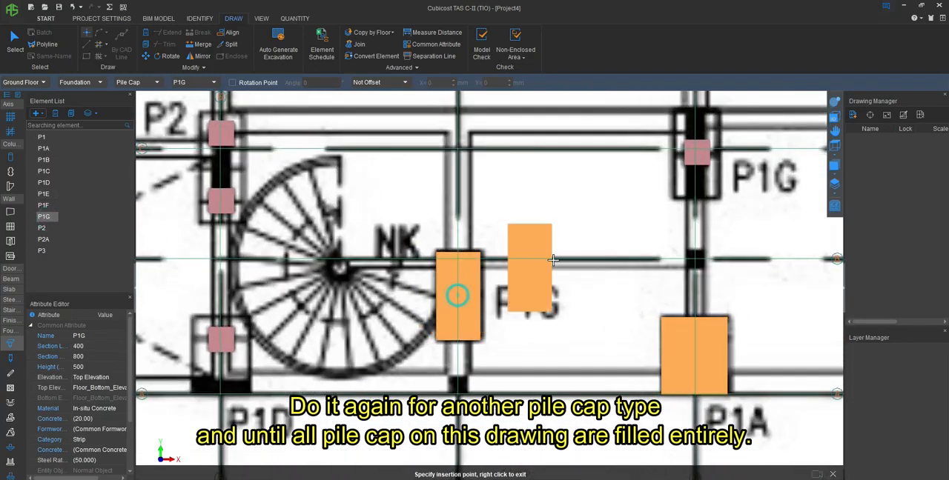
pyautogui.scroll(-2, 545, 274)
pyautogui.rightClick(400, 289)
# - Place three P1D pile caps by their lower-left corners along axis A: at axis 6, at axis 5 and at the P1D outline between axes 4 and 5
pyautogui.click(49, 189)
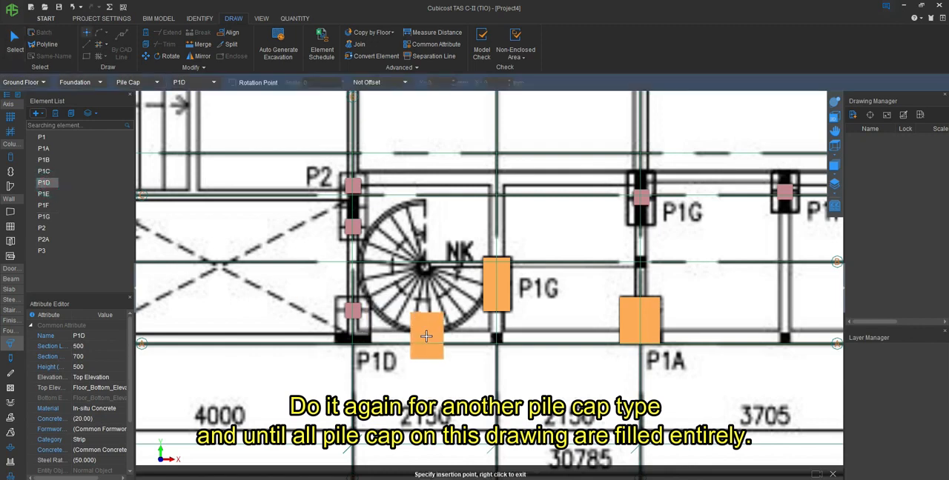
pyautogui.scroll(2, 360, 327)
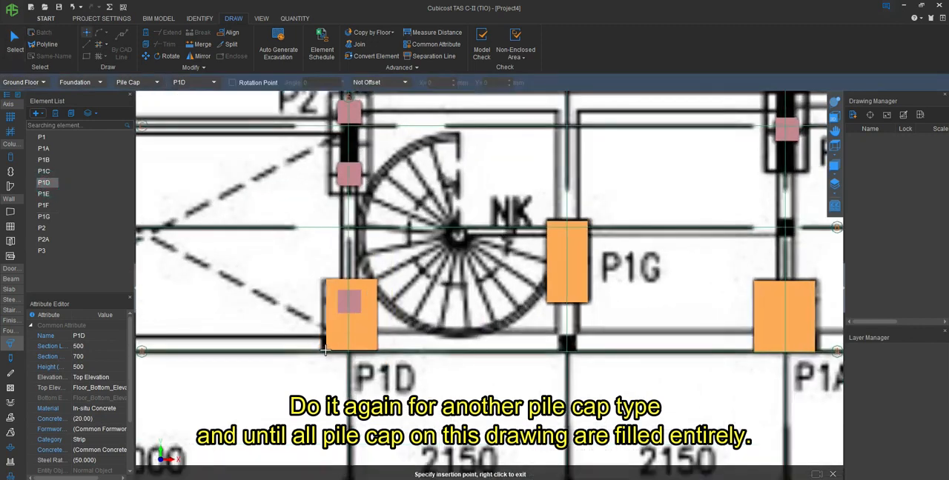
pyautogui.click(394, 344)
pyautogui.scroll(-3, 393, 344)
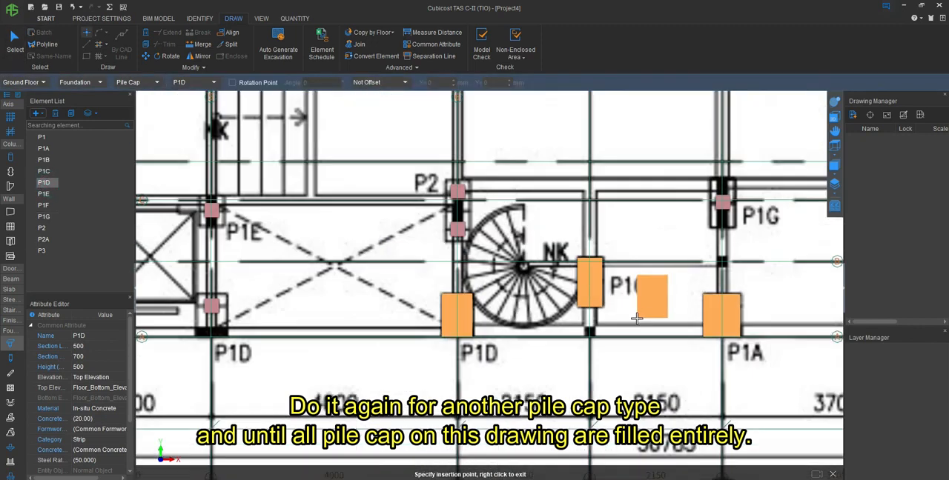
pyautogui.scroll(3, 451, 335)
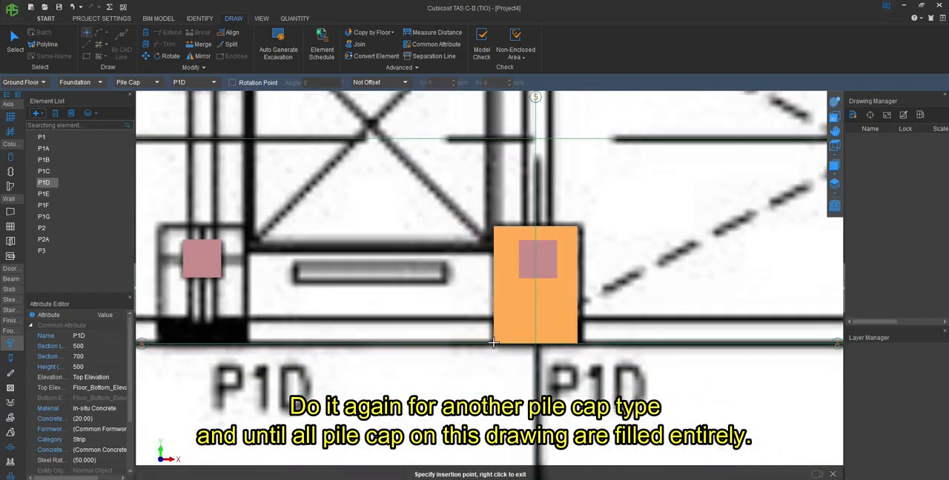
pyautogui.click(494, 343)
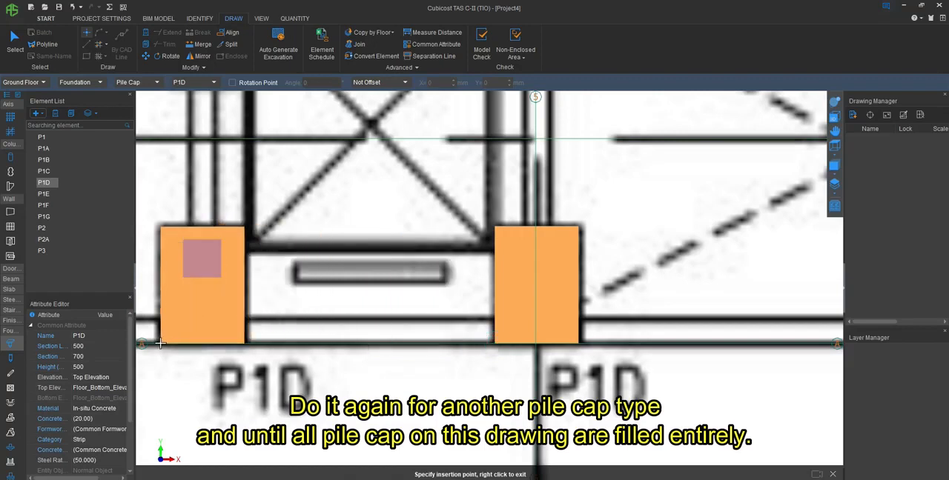
pyautogui.click(160, 343)
pyautogui.scroll(-2, 805, 297)
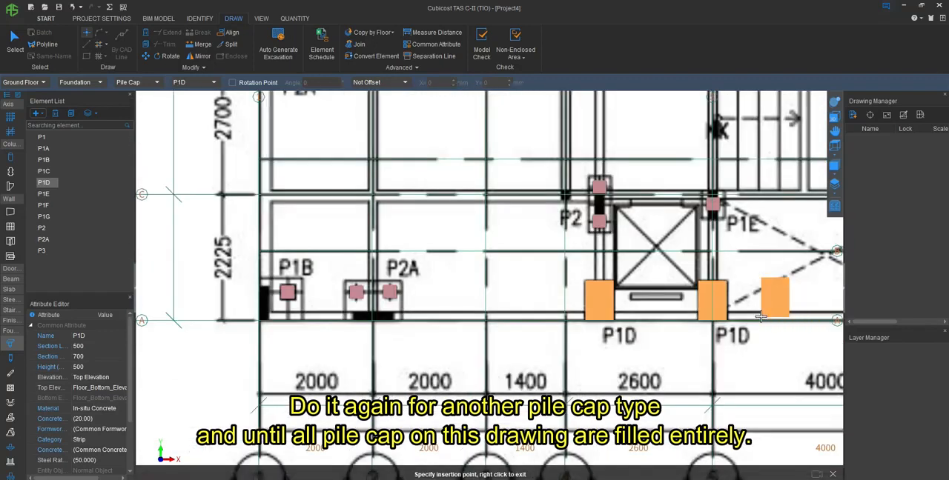
# - Place a P2A pile cap by its lower-left corner on the P2A outline along axis A, beside the P1B outline
pyautogui.click(44, 240)
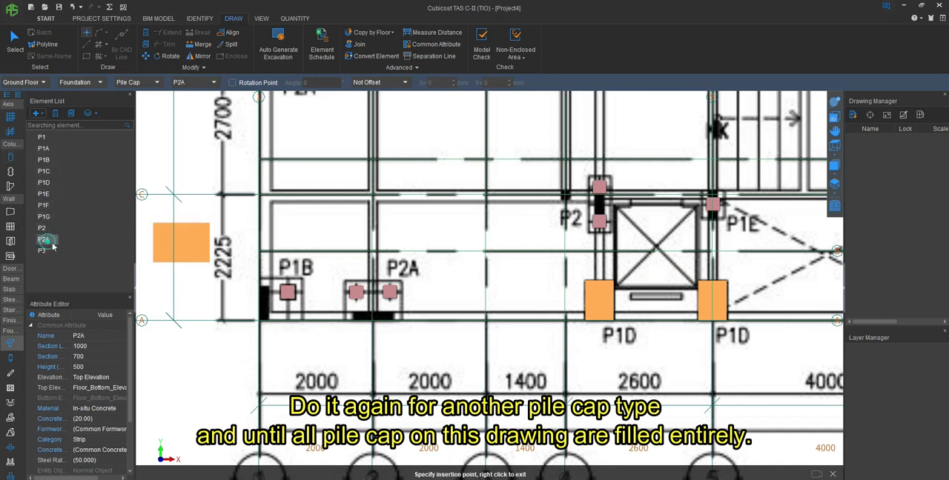
pyautogui.scroll(4, 367, 304)
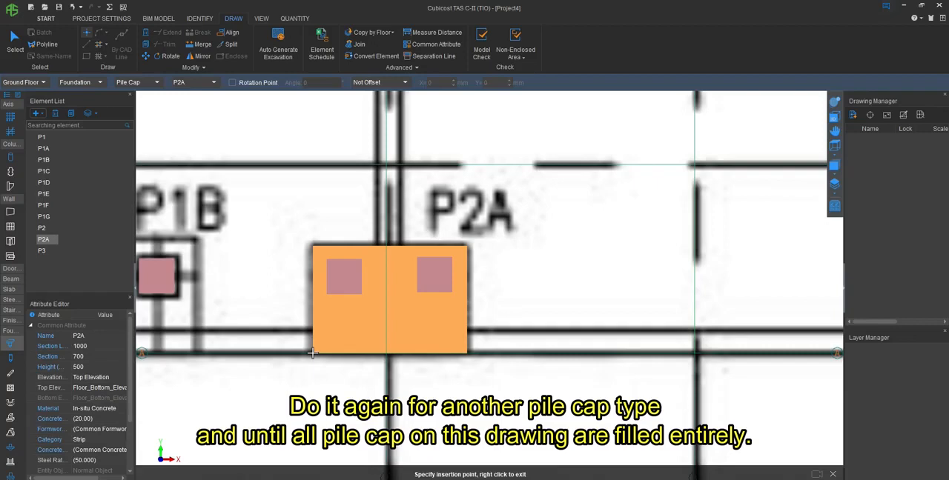
pyautogui.click(312, 354)
pyautogui.scroll(-3, 589, 275)
# - Place a P1B pile cap with its lower-left corner at the intersection of axes 1 and A
pyautogui.click(44, 159)
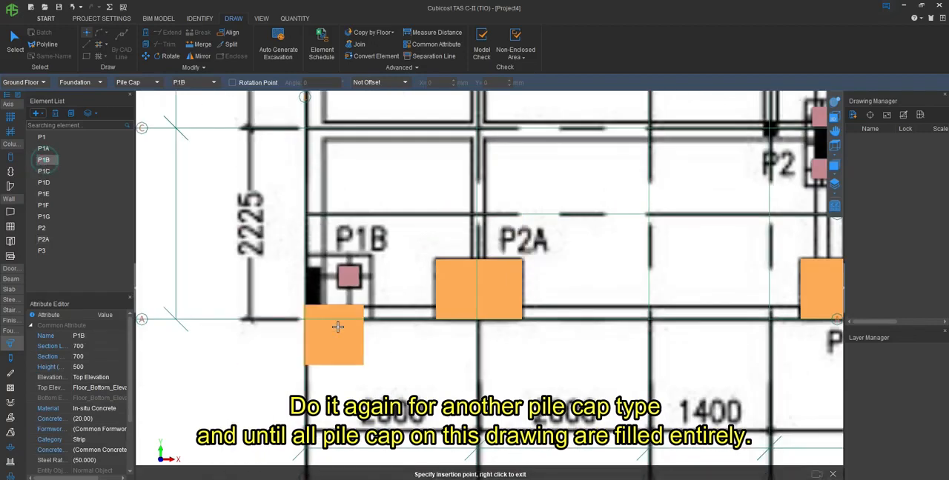
pyautogui.press('F4')
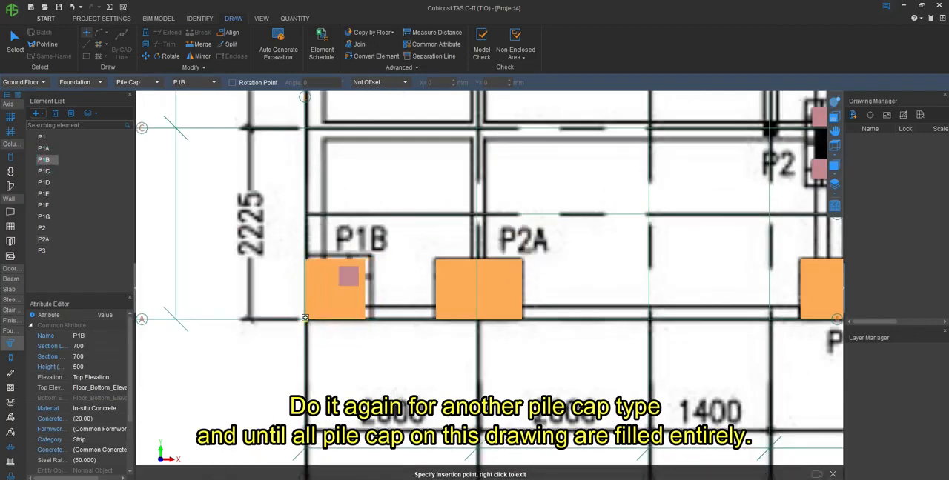
pyautogui.click(305, 317)
pyautogui.scroll(-4, 305, 317)
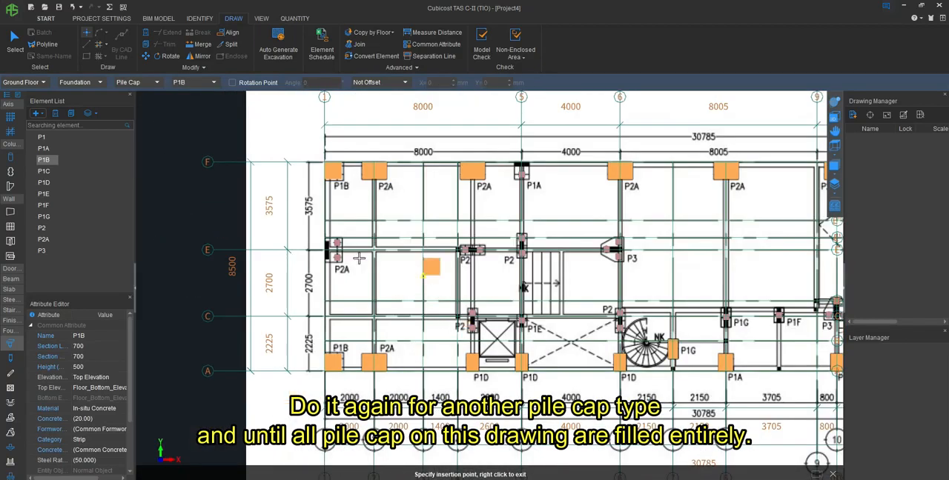
# - Place a P2A pile cap in the free space outside axis 1, beside the upright P2A outline at axis E
pyautogui.click(43, 238)
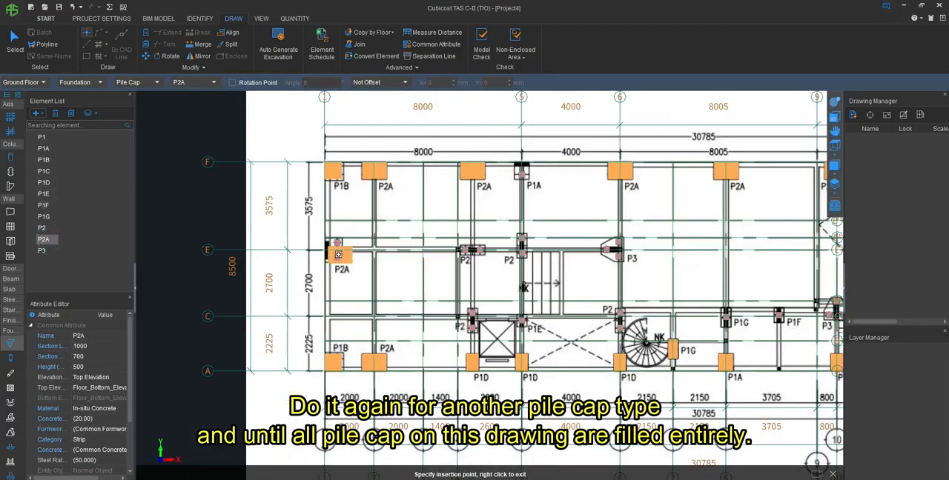
pyautogui.scroll(4, 338, 252)
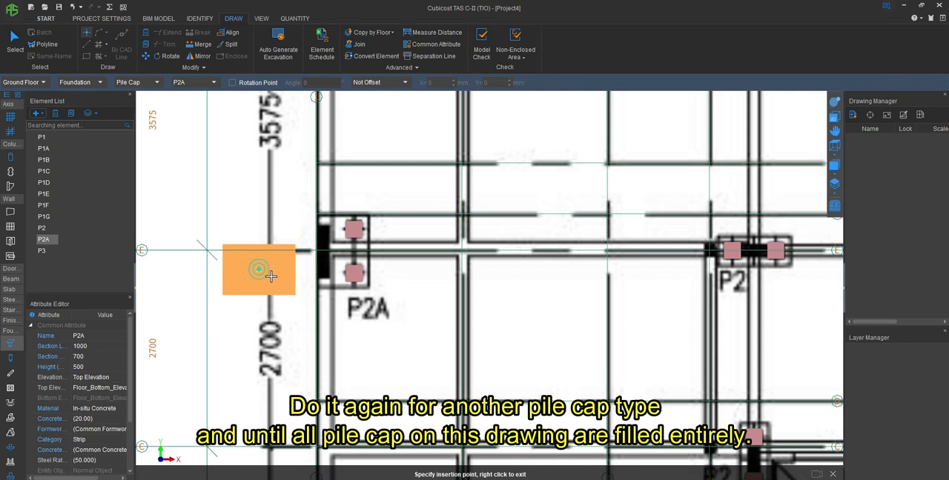
pyautogui.click(259, 269)
pyautogui.rightClick(259, 269)
# - Rotate the new P2A pile cap a quarter turn counter-clockwise about its lower-left corner so it stands upright
pyautogui.click(163, 59)
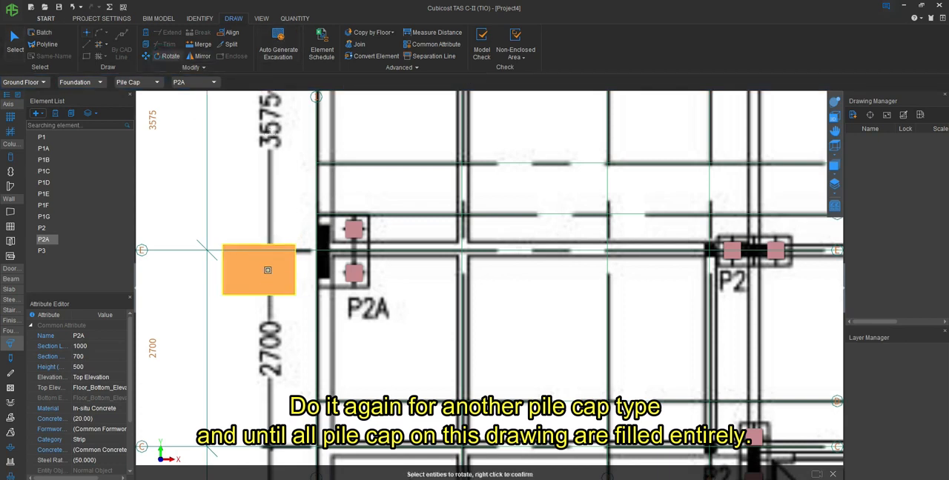
pyautogui.click(268, 270)
pyautogui.rightClick(270, 274)
pyautogui.click(222, 295)
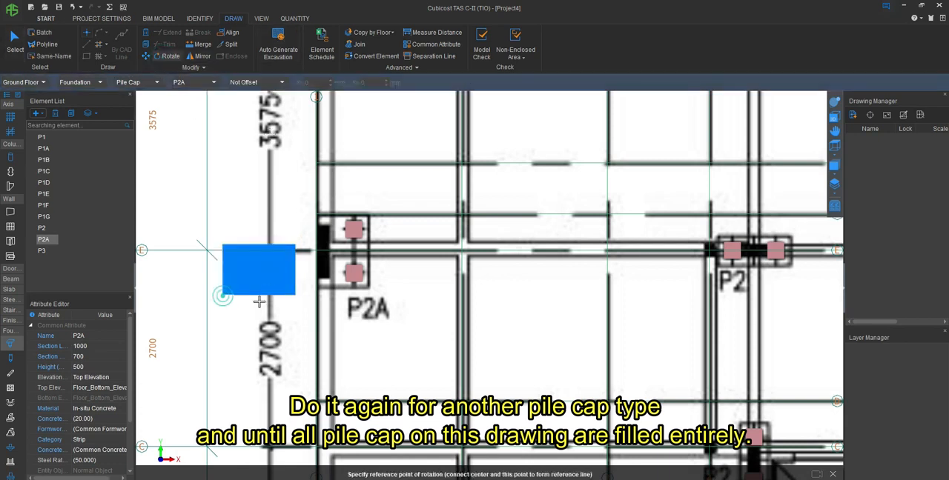
pyautogui.click(293, 294)
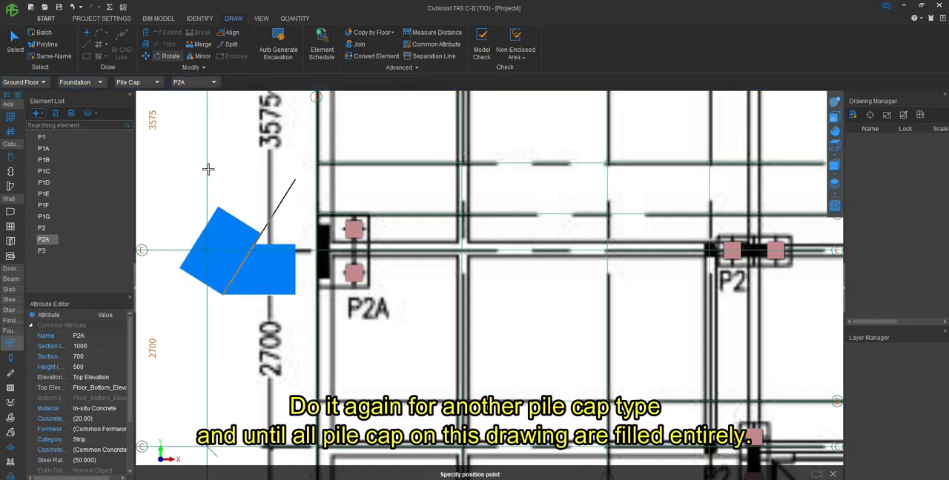
pyautogui.click(221, 243)
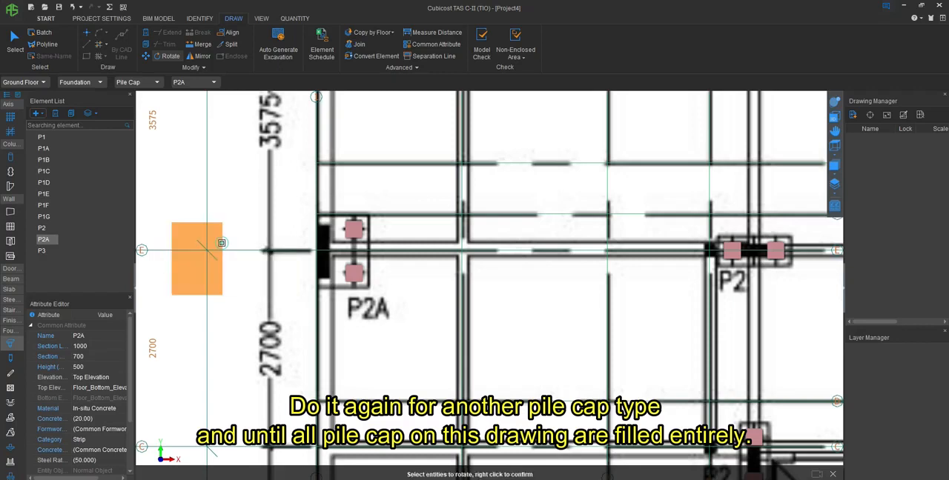
# - Move the upright P2A pile cap by its lower-left corner onto the P2A outline at axes 1 and E
pyautogui.click(142, 57)
pyautogui.click(189, 280)
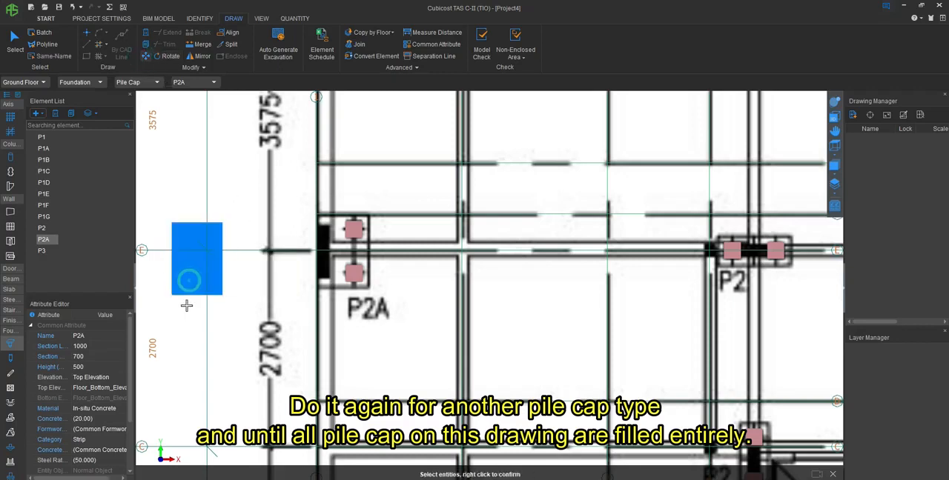
pyautogui.rightClick(186, 304)
pyautogui.click(172, 295)
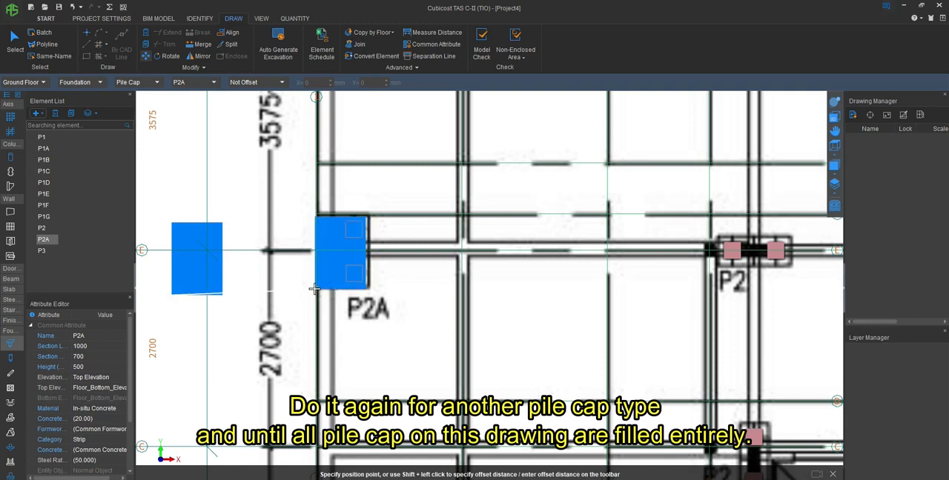
pyautogui.click(317, 287)
pyautogui.press('Escape')
# - Place a P2 pile cap centred on the horizontal P2 outline on axis E, between axes 1 and 5
pyautogui.click(42, 227)
pyautogui.scroll(4, 712, 256)
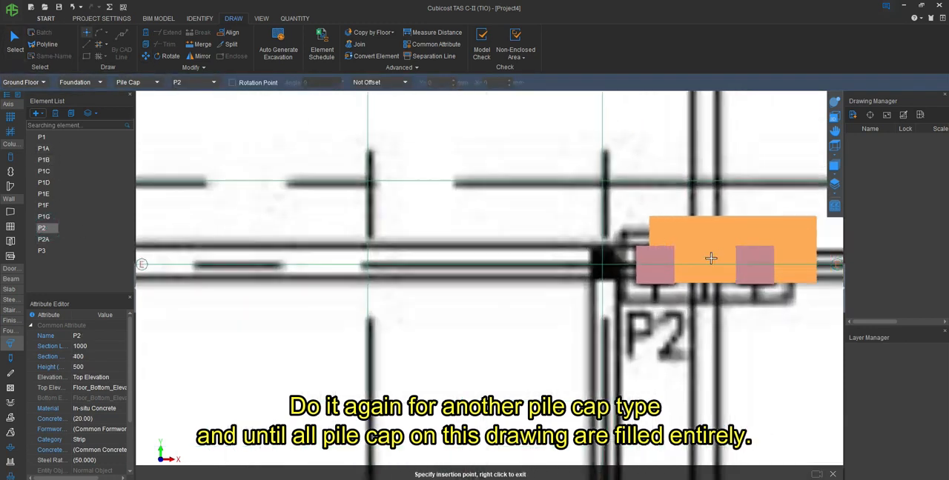
pyautogui.click(704, 267)
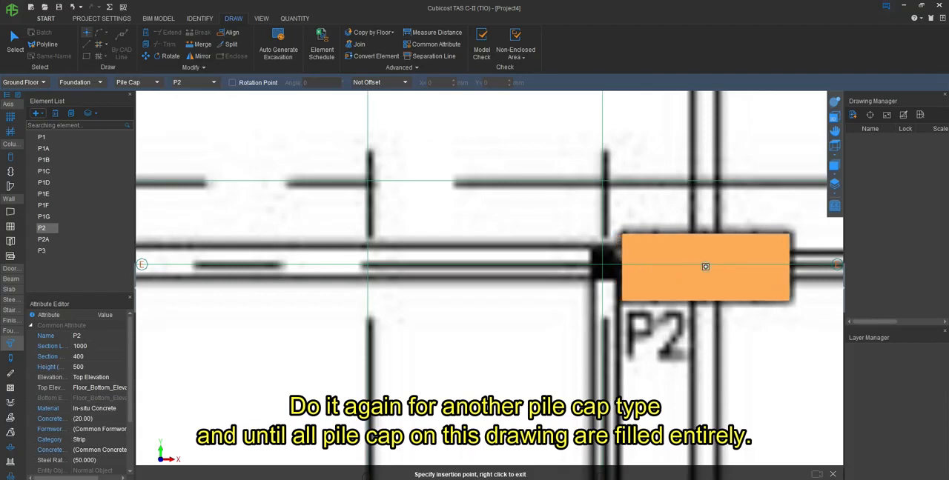
# - Place another P2 pile cap in the free space beside the straight stair and rotate it a quarter turn counter-clockwise about its lower-left corner
pyautogui.scroll(-4, 705, 267)
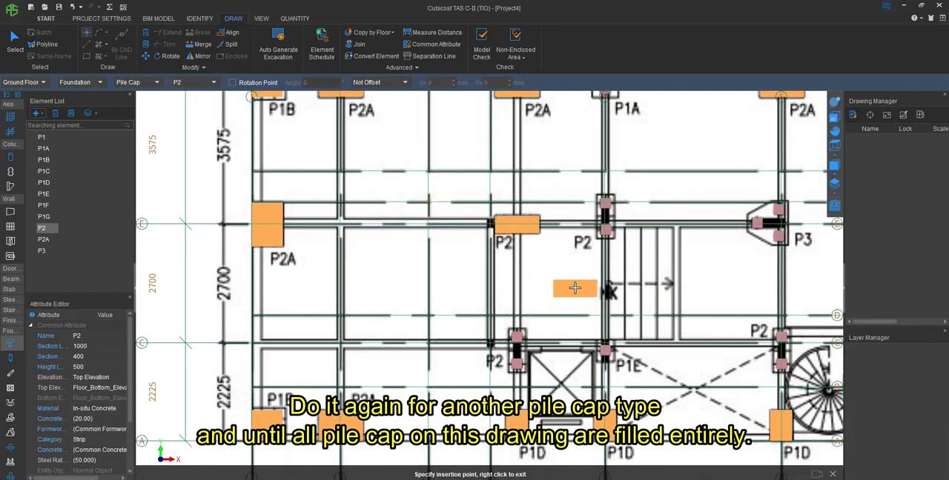
pyautogui.rightClick(561, 275)
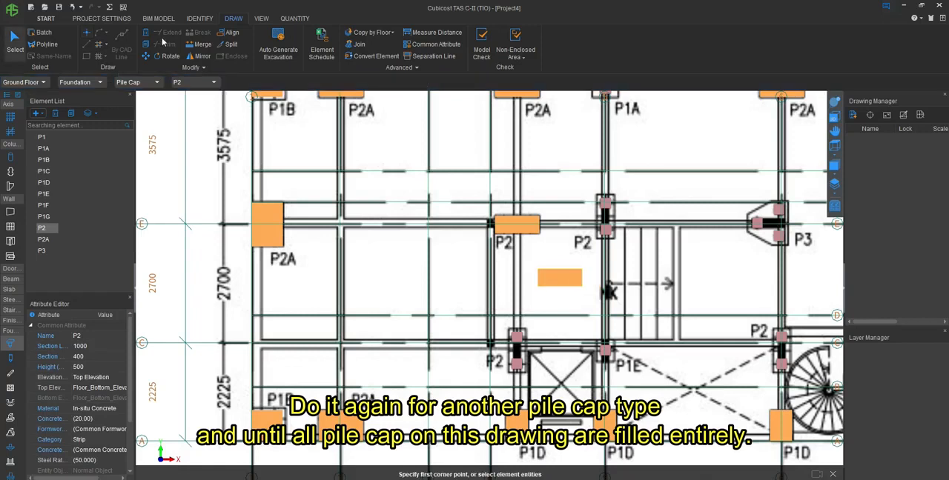
pyautogui.click(164, 56)
pyautogui.click(556, 279)
pyautogui.rightClick(544, 295)
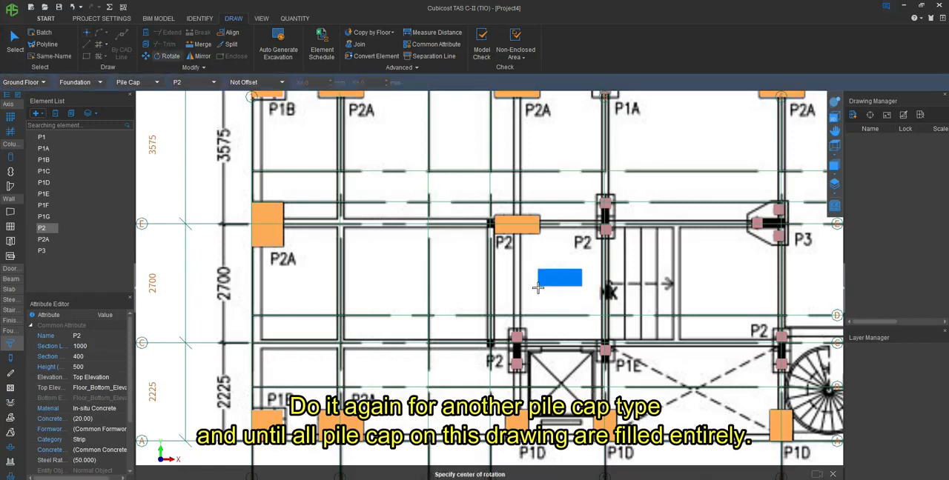
pyautogui.click(537, 286)
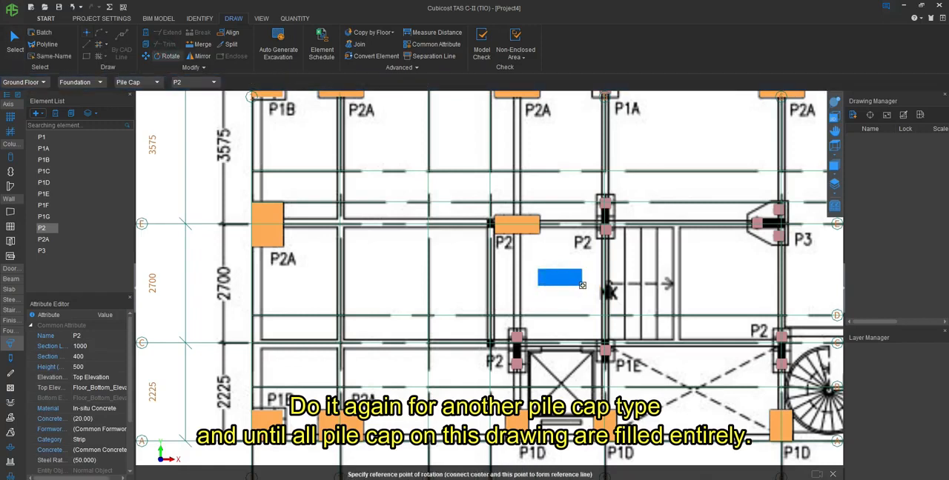
pyautogui.click(538, 270)
# - Move the upright P2 pile cap by its upper-right corner onto the P2 outline on axis C beside the lift shaft
pyautogui.click(147, 56)
pyautogui.click(530, 265)
pyautogui.rightClick(535, 268)
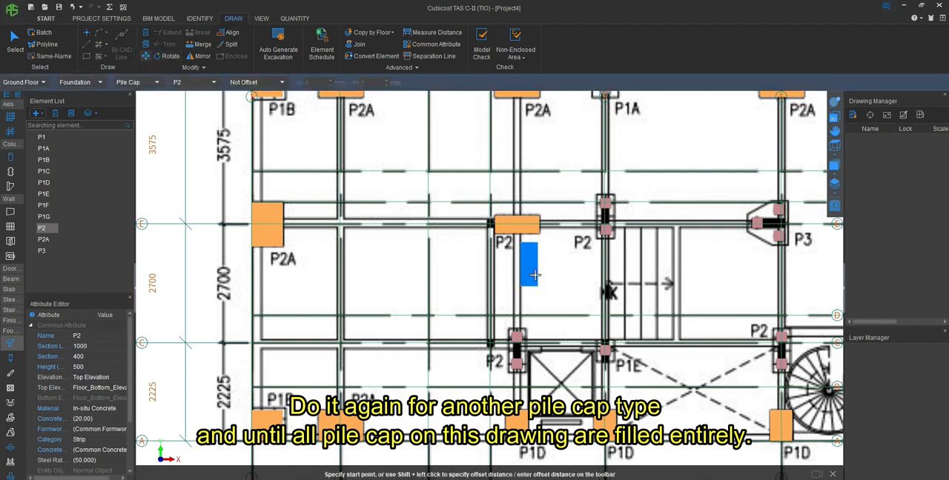
pyautogui.click(536, 243)
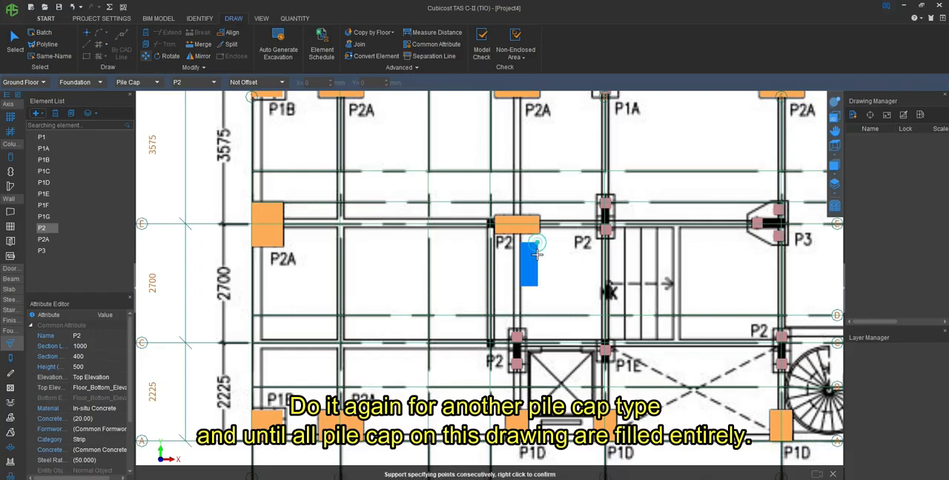
pyautogui.click(527, 326)
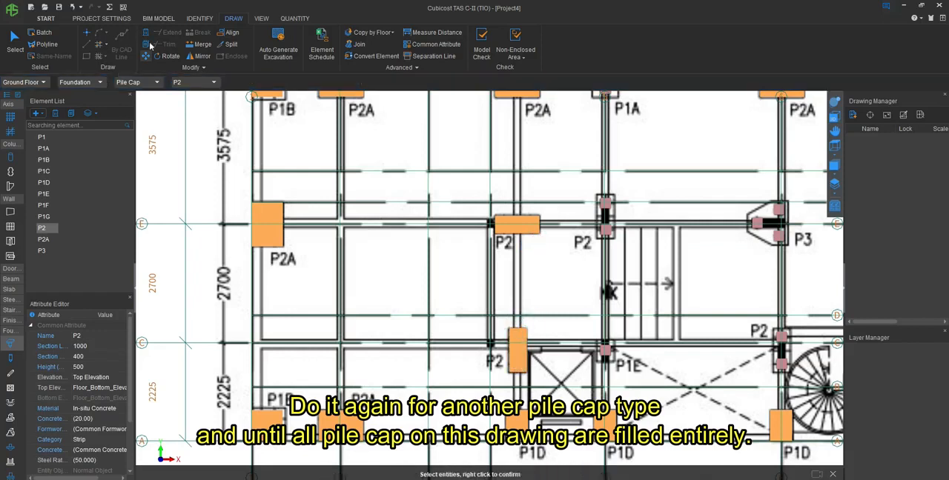
# - Copy the upright P2 pile cap by its upper-right corner onto the P2 outline at axes 5 and E
pyautogui.scroll(2, 584, 360)
pyautogui.click(482, 343)
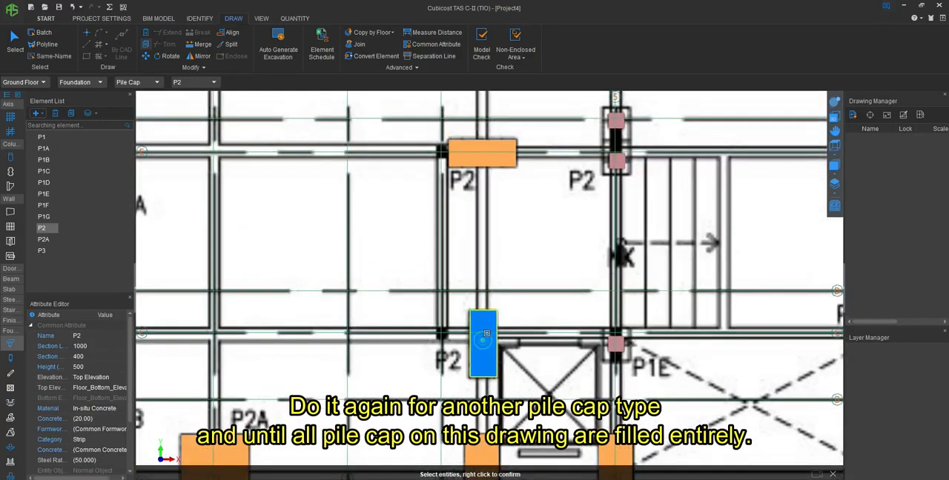
pyautogui.rightClick(500, 306)
pyautogui.click(496, 309)
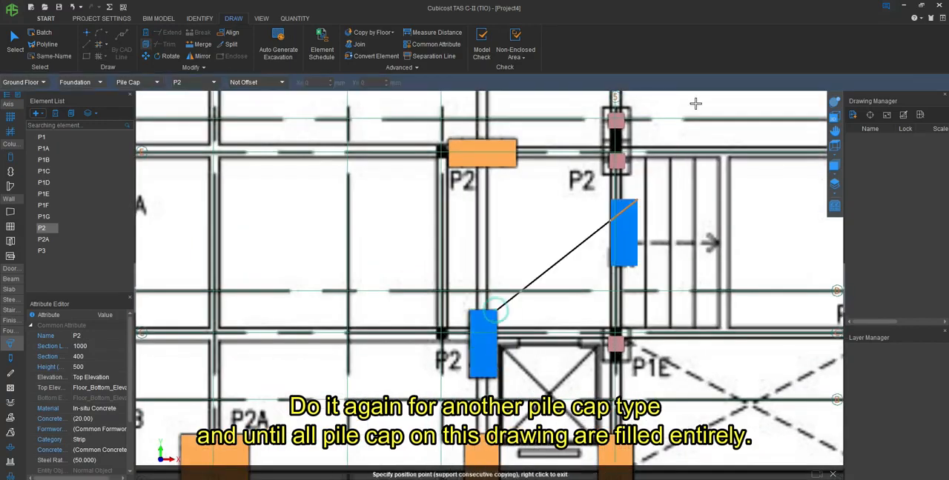
pyautogui.click(630, 106)
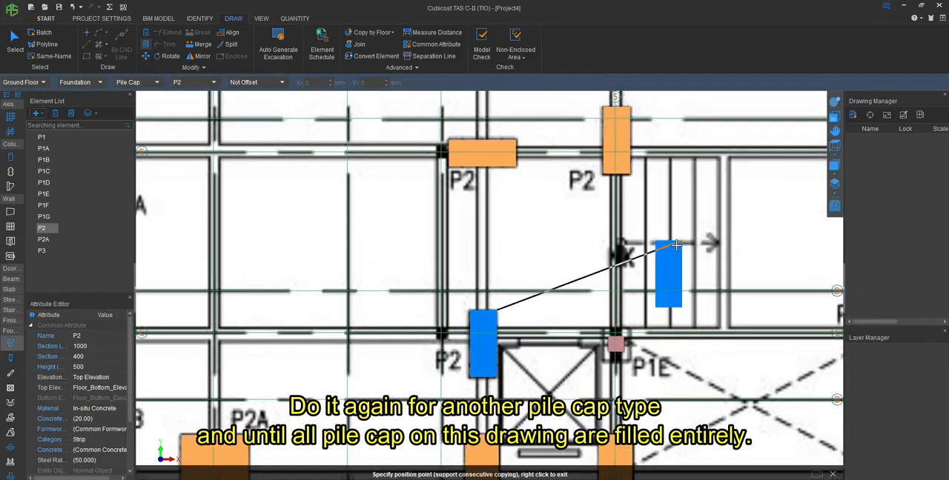
pyautogui.rightClick(455, 225)
# - Place a P1E pile cap centred on the pile in the P1E outline at axes 5 and C
pyautogui.click(52, 198)
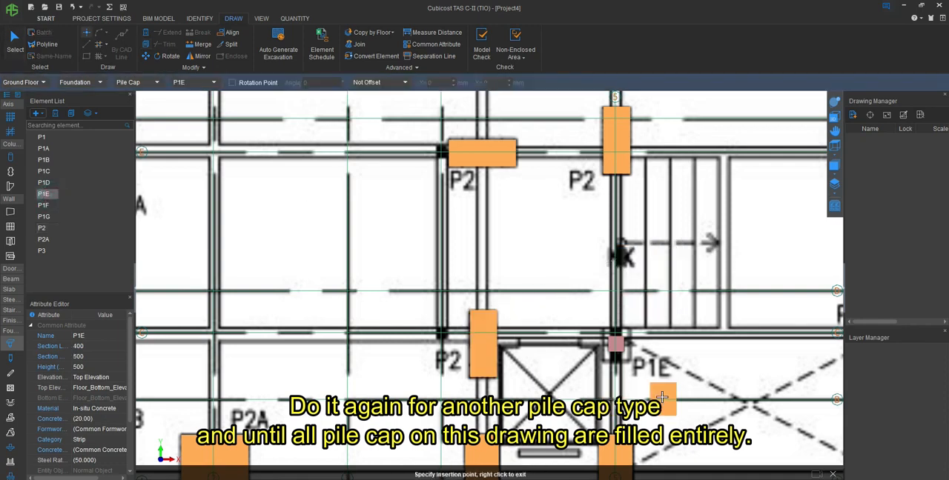
pyautogui.click(615, 343)
pyautogui.scroll(-4, 615, 343)
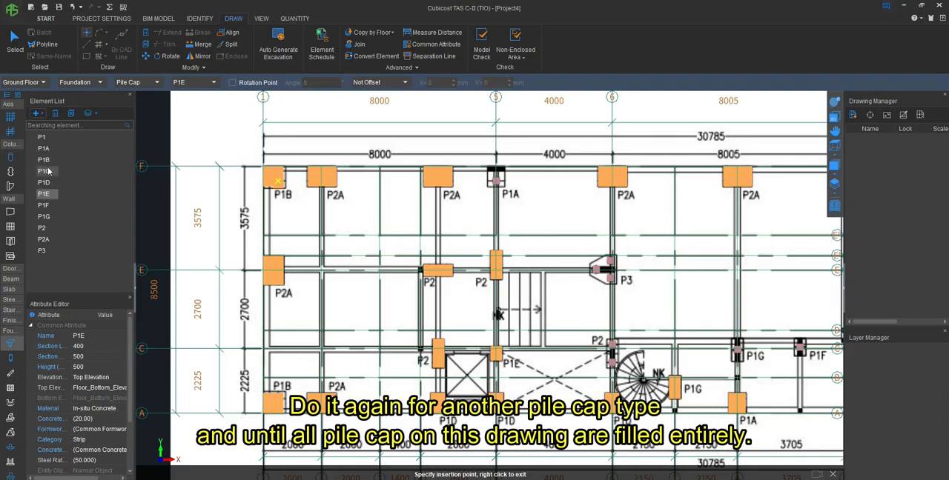
# - Copy the P2 pile cap at axes 5 and E by its upper-right corner onto the P2 outline at axes 6 and C
pyautogui.click(146, 45)
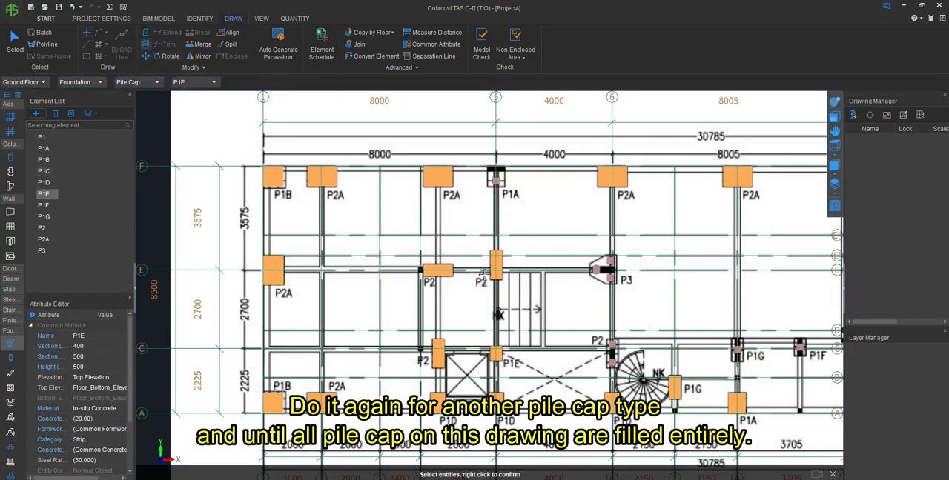
pyautogui.click(498, 262)
pyautogui.rightClick(504, 249)
pyautogui.click(502, 249)
pyautogui.scroll(5, 604, 330)
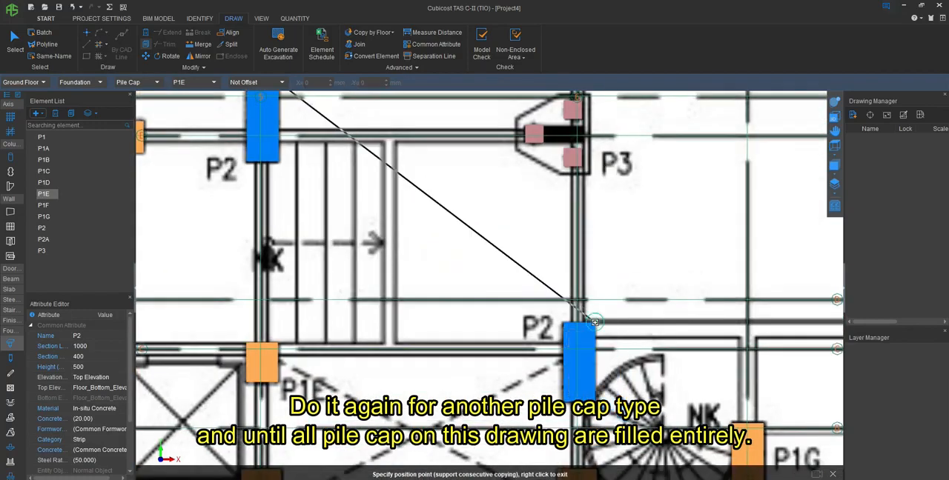
pyautogui.scroll(-5, 420, 328)
# - Place a P1G pile cap centred on the P1G outline on axis C, between axes 6 and 9
pyautogui.click(44, 217)
pyautogui.scroll(6, 586, 339)
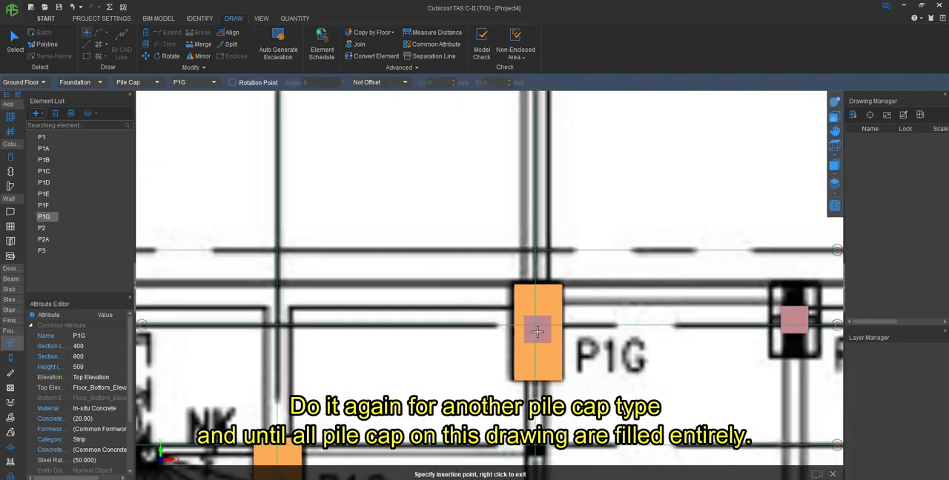
pyautogui.click(536, 331)
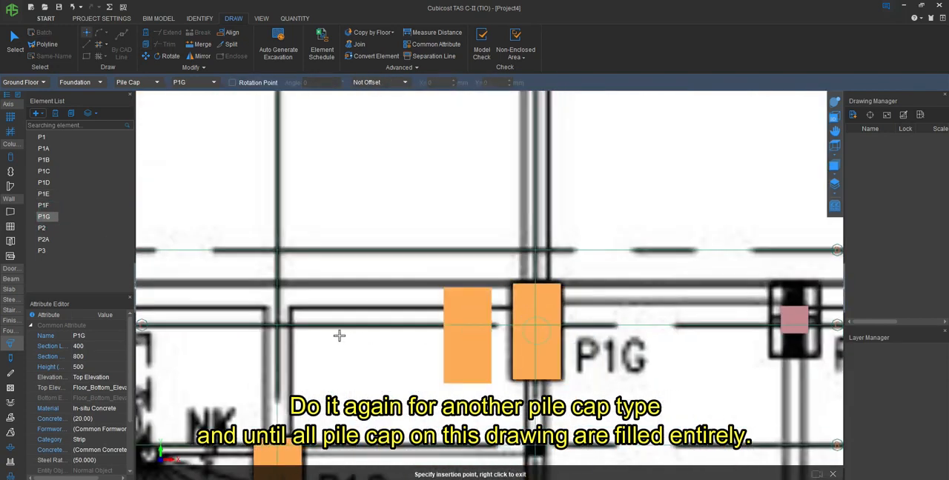
# - Place a P1F pile cap centred on the P1F outline along axis C and end the placement
pyautogui.scroll(-2, 445, 333)
pyautogui.click(43, 205)
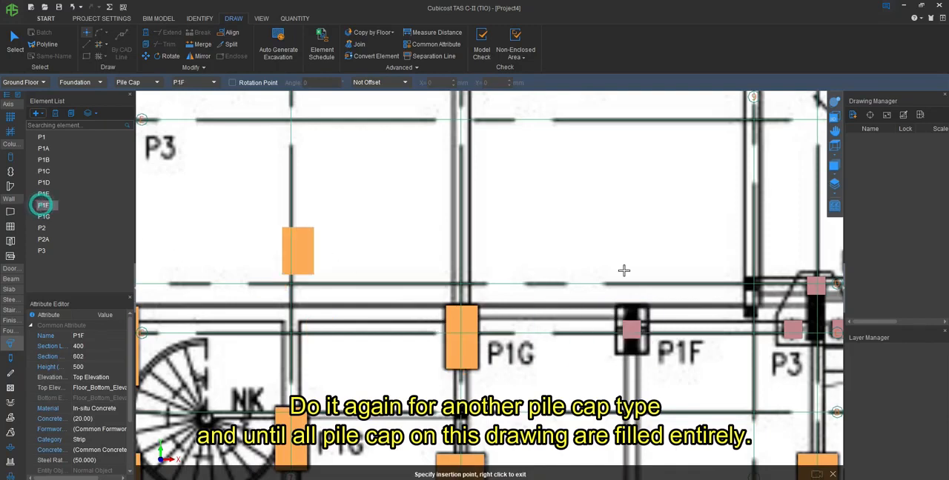
pyautogui.scroll(3, 637, 282)
pyautogui.click(608, 342)
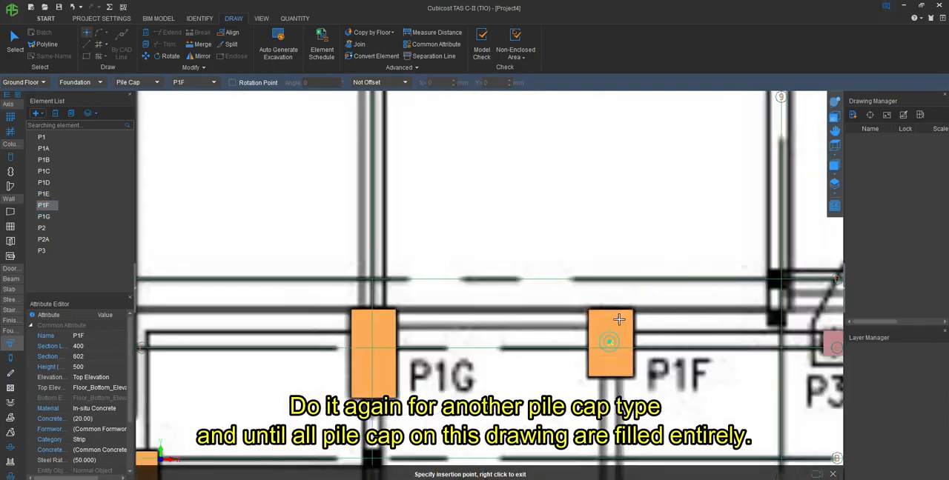
pyautogui.scroll(-3, 619, 261)
pyautogui.rightClick(619, 260)
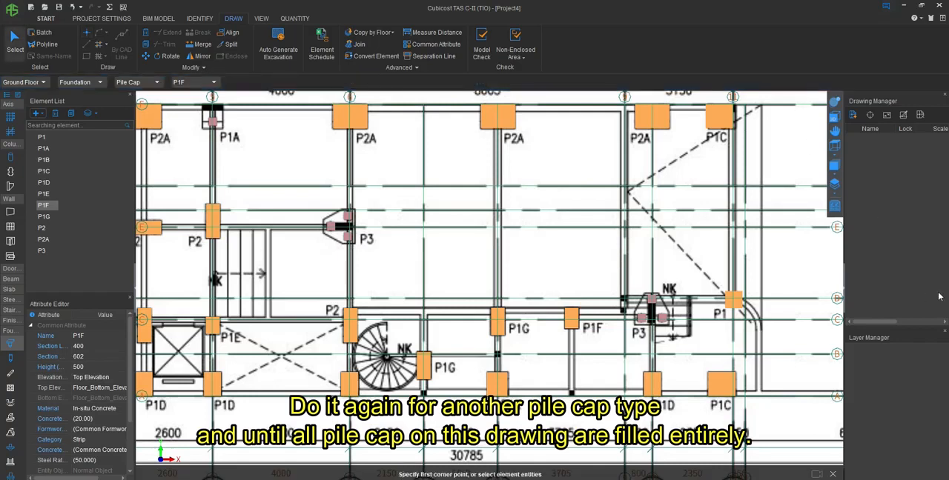
# - Delete the rectangular P3 pile cap type from the element list
pyautogui.click(45, 250)
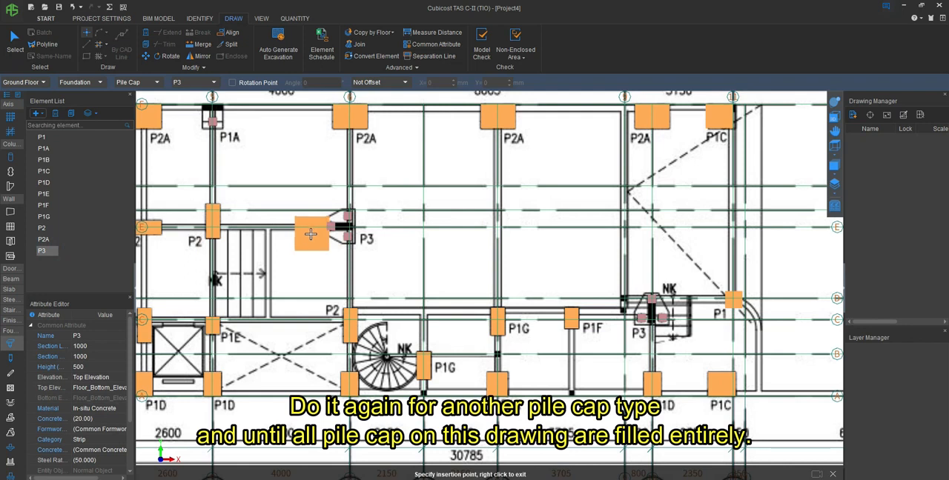
pyautogui.rightClick(46, 254)
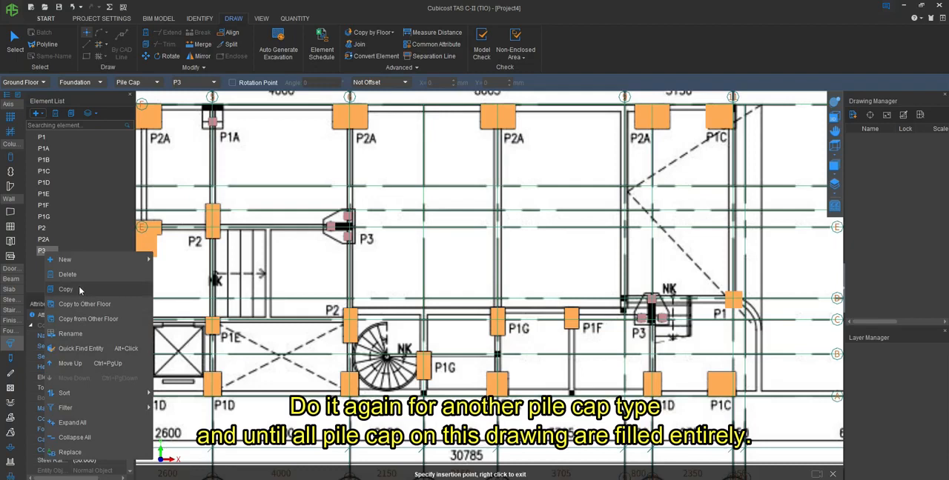
pyautogui.click(78, 285)
pyautogui.click(552, 225)
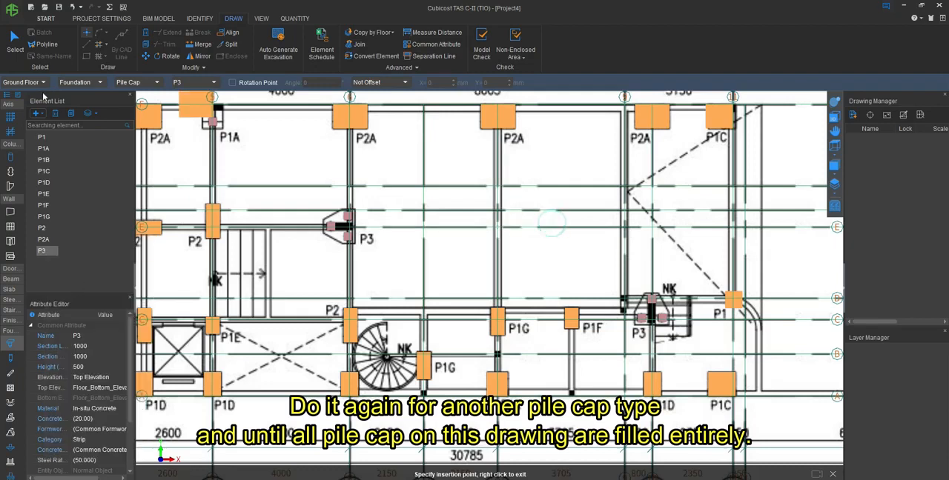
pyautogui.click(56, 114)
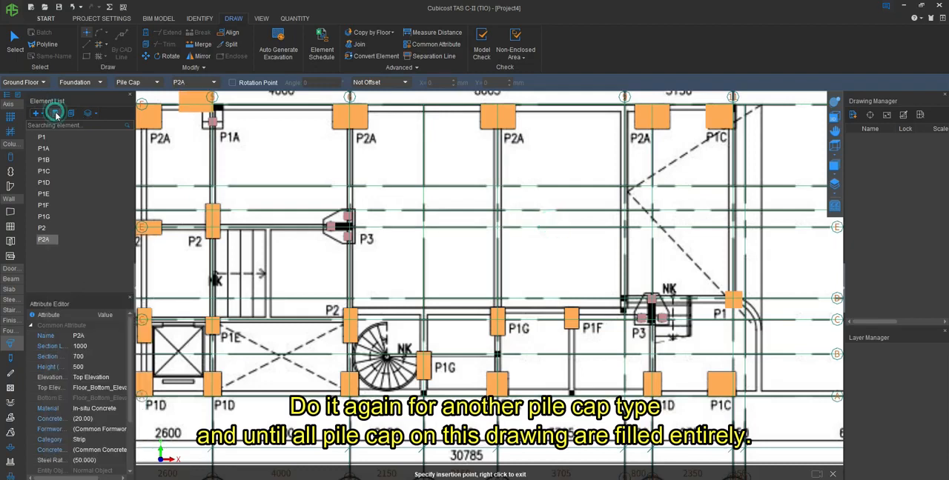
# - Create a parametric pile cap type from the Inequilateral Triangular Cap drawing and name it P3
pyautogui.click(35, 113)
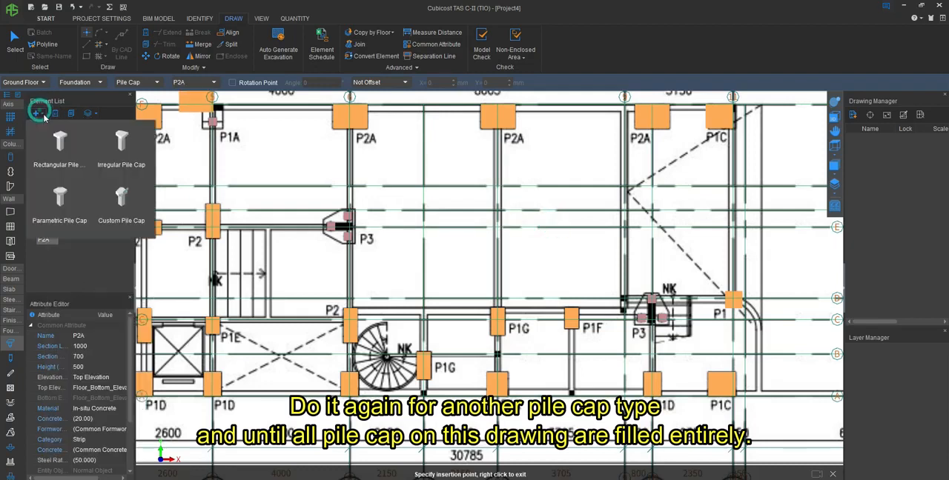
pyautogui.click(60, 198)
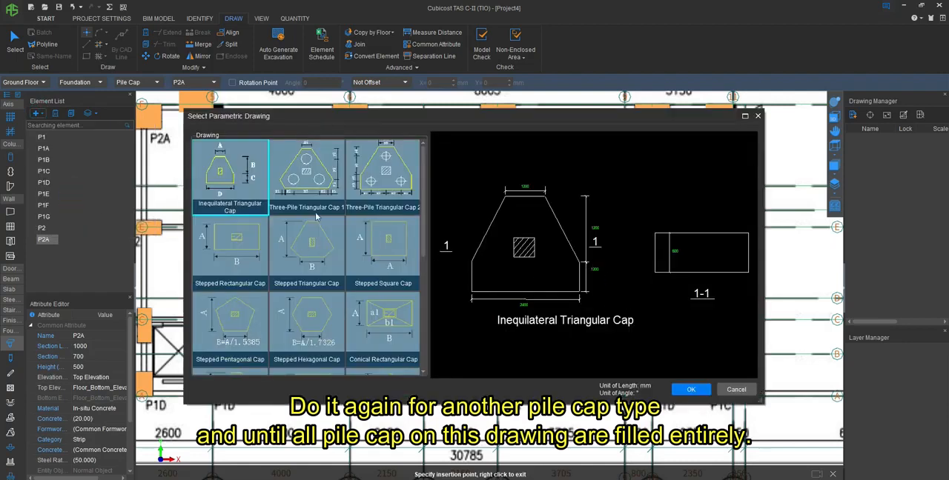
pyautogui.click(690, 389)
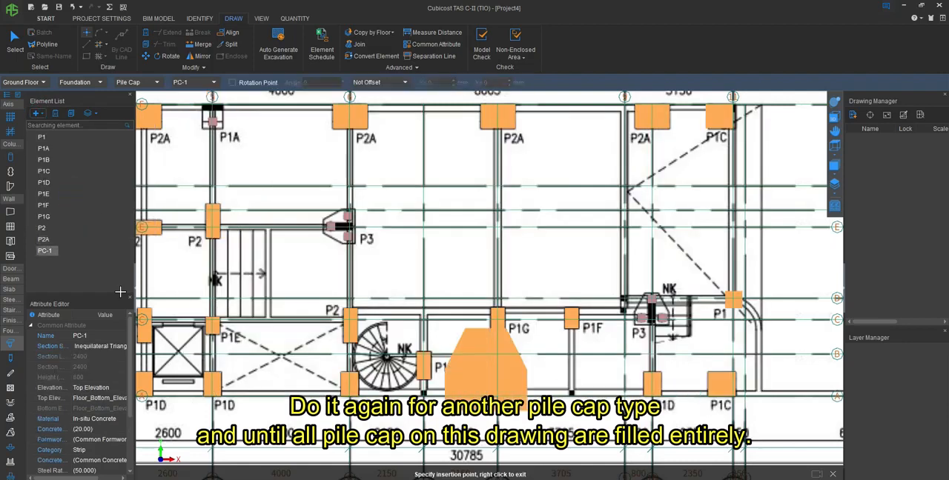
pyautogui.click(111, 336)
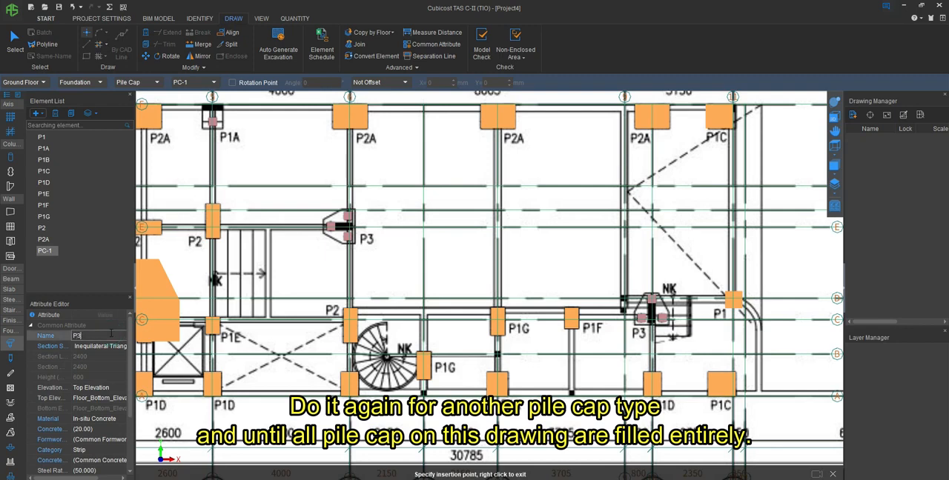
pyautogui.write('P3')
pyautogui.press('Return')
# - Measure from the lower corner of the P3 outline's long side at axes 6 and E
pyautogui.click(423, 32)
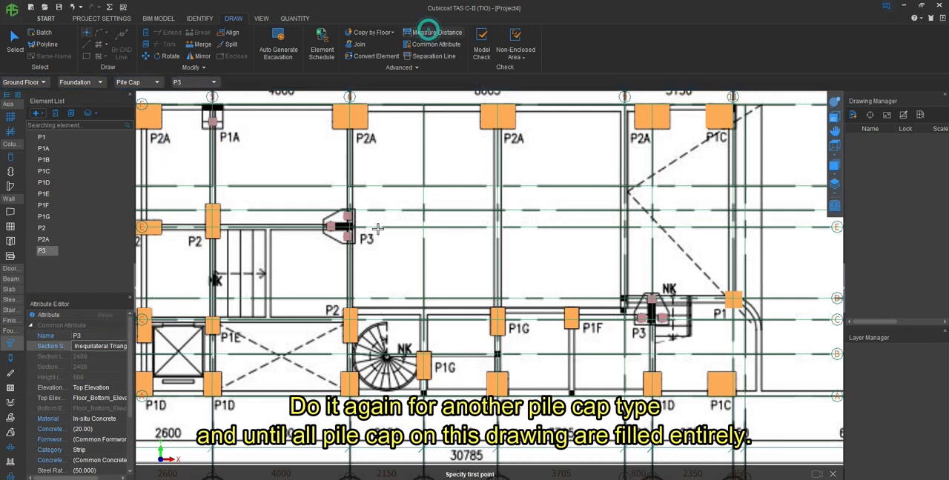
pyautogui.scroll(5, 362, 239)
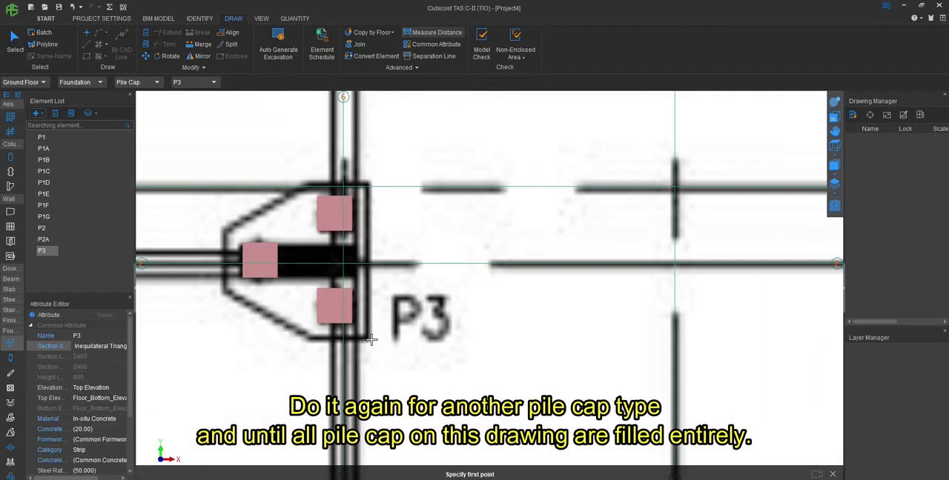
pyautogui.click(366, 339)
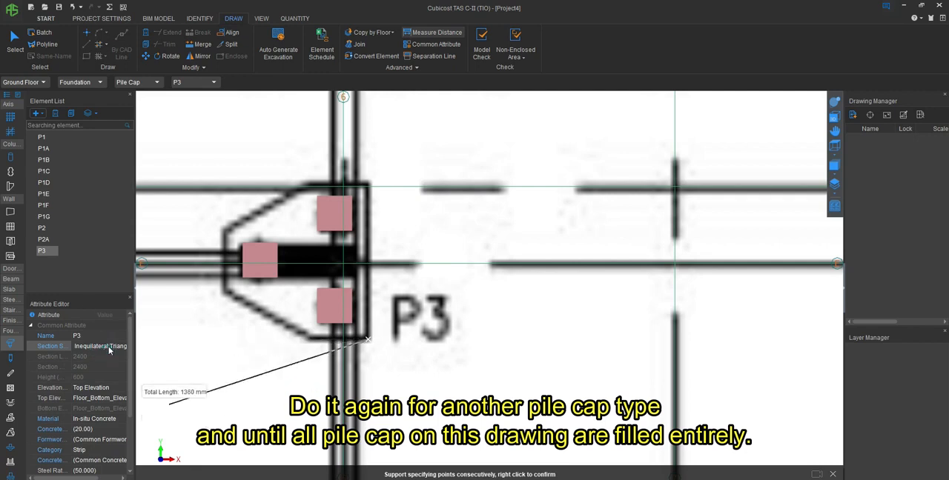
pyautogui.press('Escape')
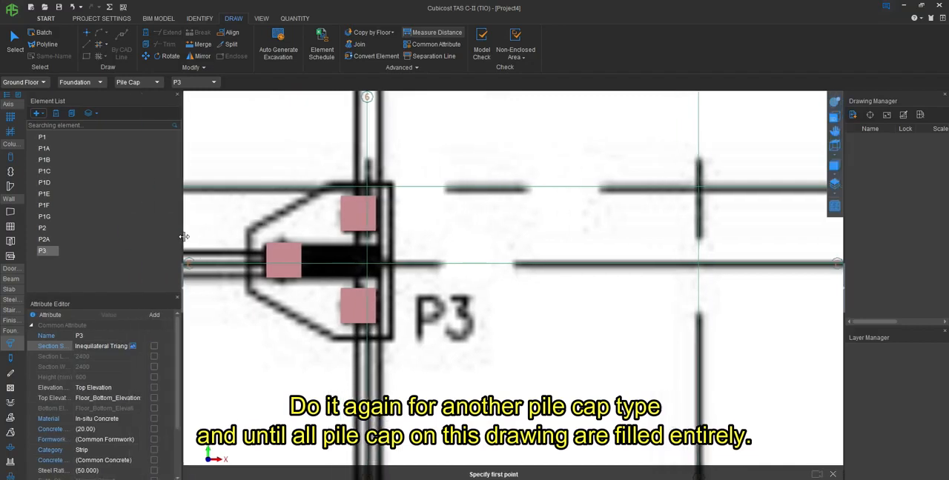
# - Set the P3 parametric section to a 1000 mm base width and 1000 mm overall depth
pyautogui.click(138, 346)
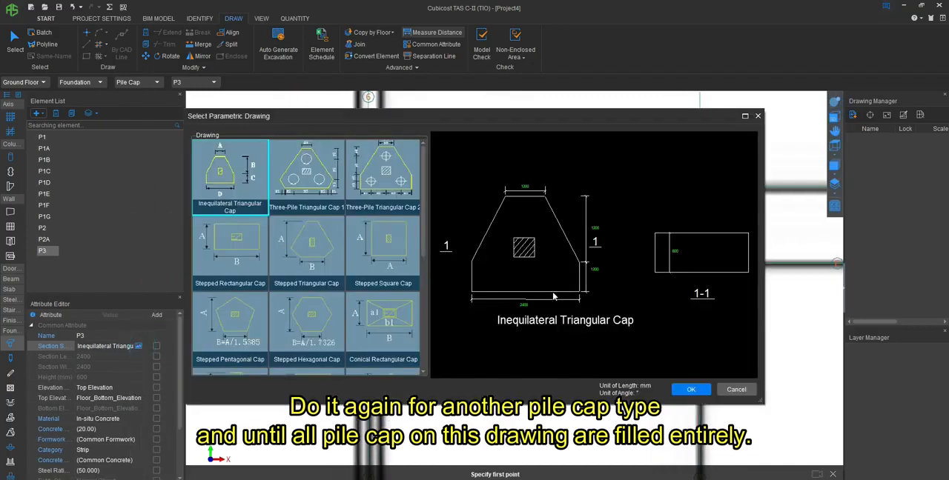
pyautogui.press('Return')
pyautogui.click(592, 271)
pyautogui.write('800')
pyautogui.press('Return')
pyautogui.write('850')
pyautogui.press('Return')
pyautogui.click(690, 390)
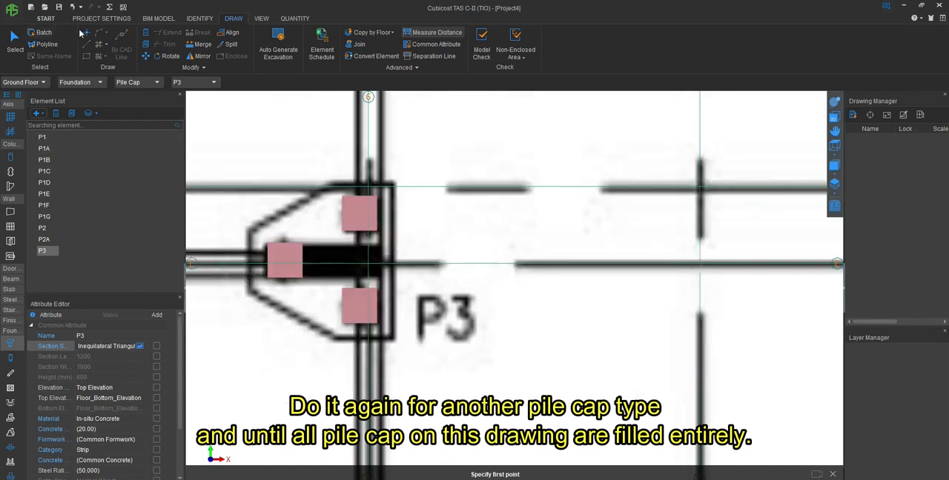
# - Measure the short edge of the P3 outline and set the P3 section's top width to 400 mm
pyautogui.click(249, 233)
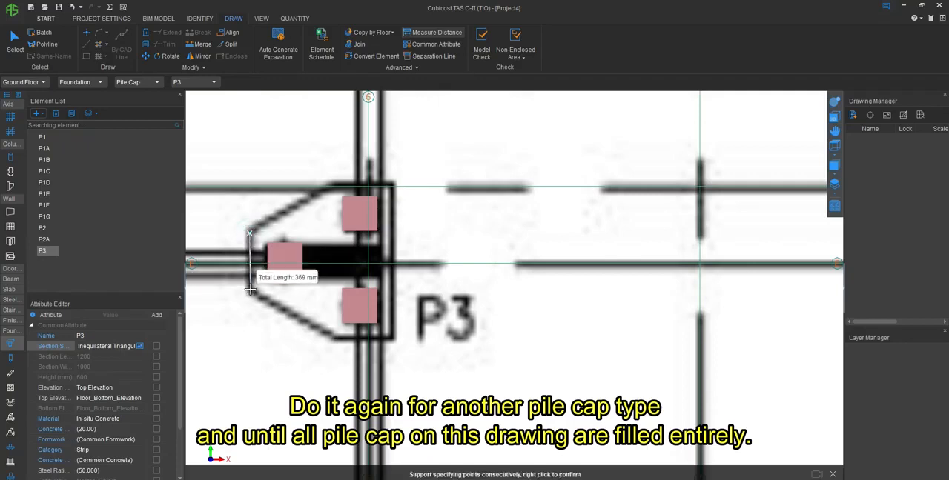
pyautogui.click(141, 346)
pyautogui.click(525, 190)
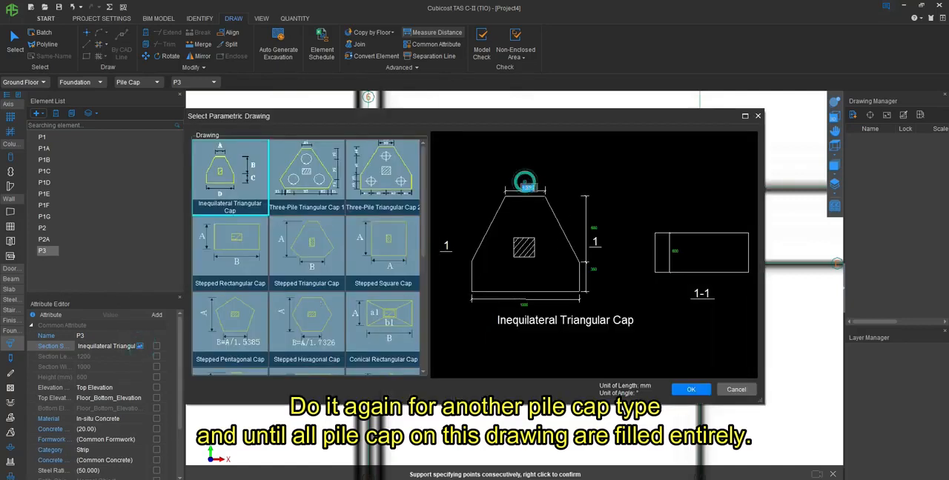
pyautogui.click(690, 390)
pyautogui.rightClick(248, 156)
# - Place a P3 pile cap centred on the upright P3 outline between axes 9 and 11
pyautogui.click(87, 33)
pyautogui.scroll(-5, 638, 348)
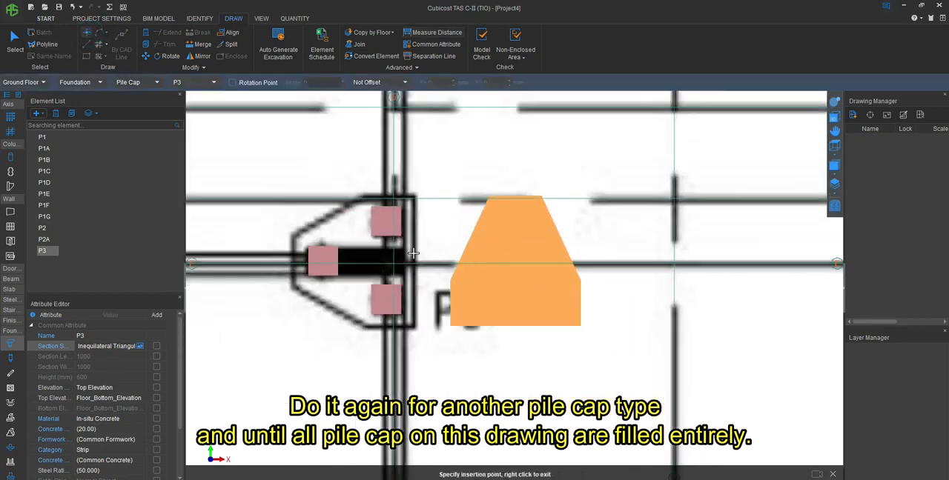
pyautogui.scroll(4, 660, 358)
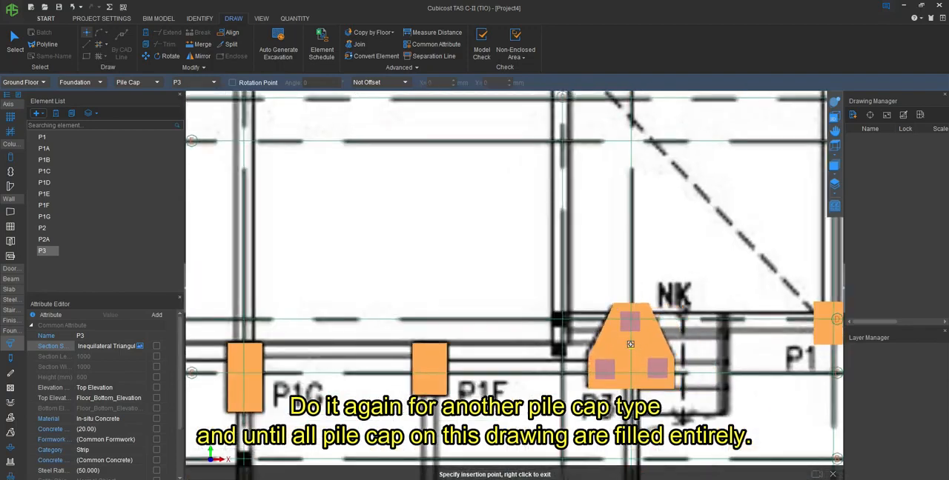
pyautogui.click(630, 344)
# - Place a second P3 pile cap in the free area beside the P3 outline at axes 6 and E, and end the placement
pyautogui.scroll(-4, 529, 211)
pyautogui.scroll(4, 425, 210)
pyautogui.scroll(2, 426, 211)
pyautogui.click(542, 291)
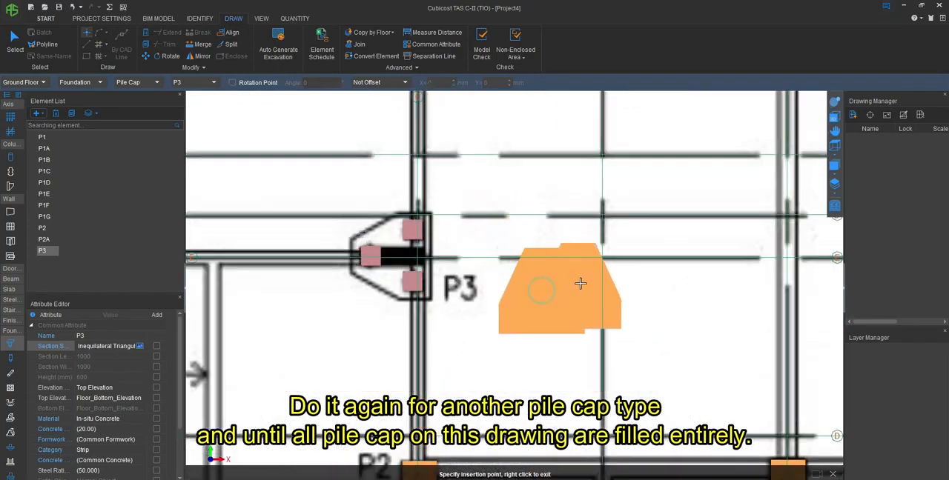
pyautogui.rightClick(590, 287)
# - Rotate the second P3 pile cap 90° counter-clockwise about its lower-left base corner
pyautogui.click(170, 56)
pyautogui.click(524, 311)
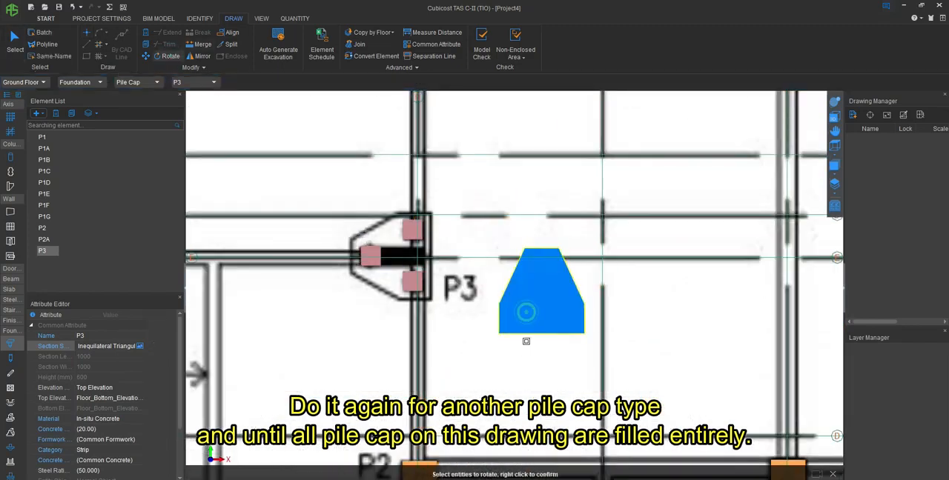
pyautogui.rightClick(522, 317)
pyautogui.click(497, 334)
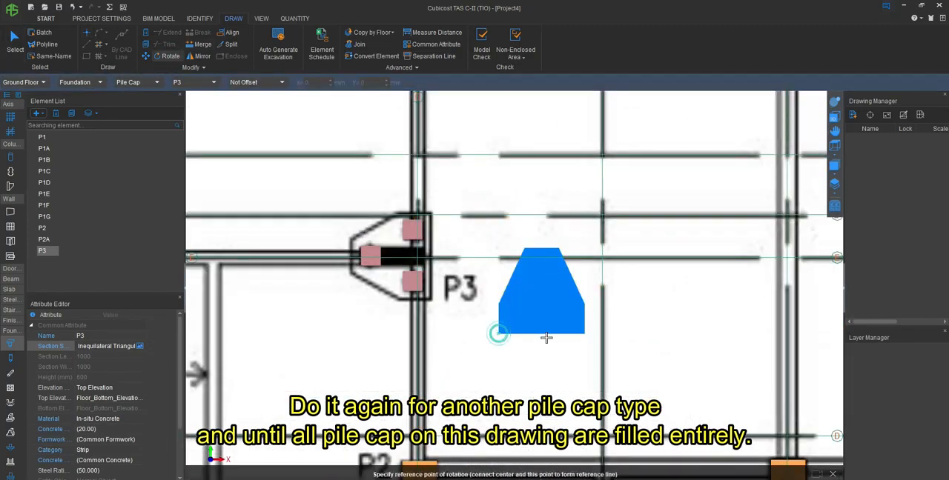
pyautogui.click(583, 332)
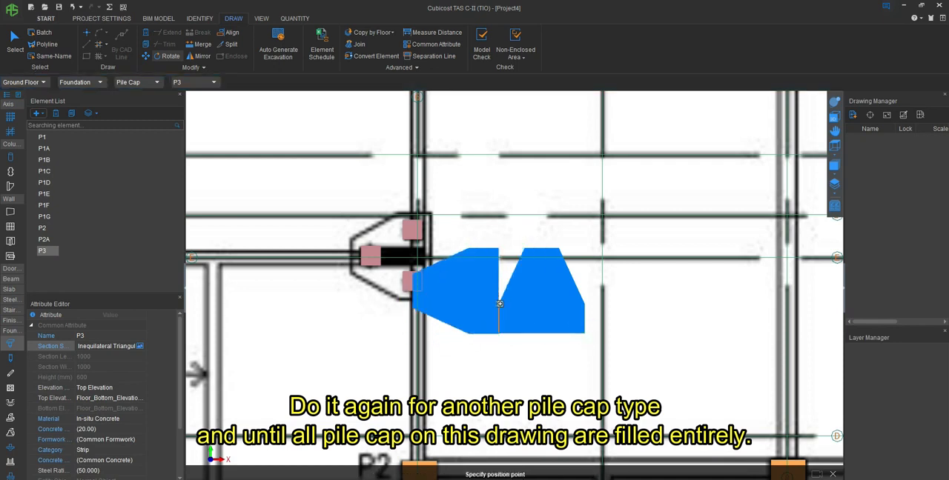
pyautogui.click(500, 304)
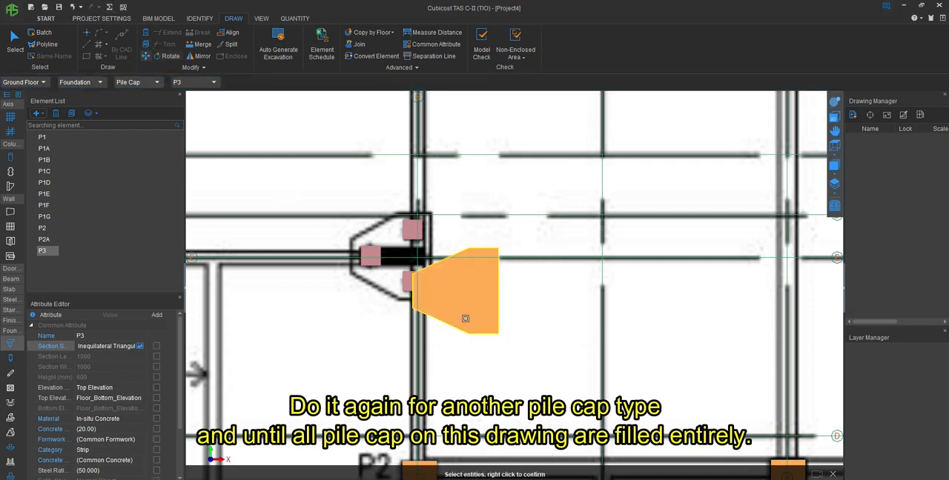
# - Move the rotated P3 pile cap by the lower corner of its short edge onto the P3 outline at axes 6 and E
pyautogui.rightClick(464, 318)
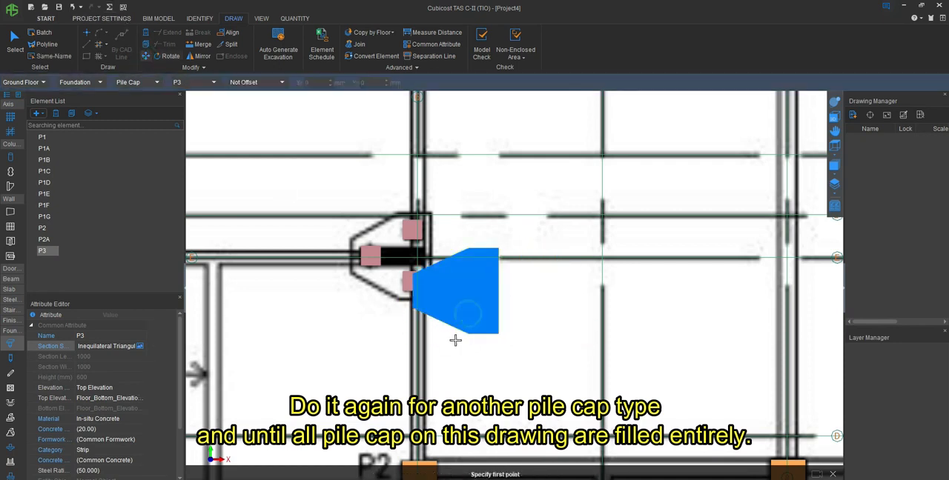
pyautogui.click(412, 309)
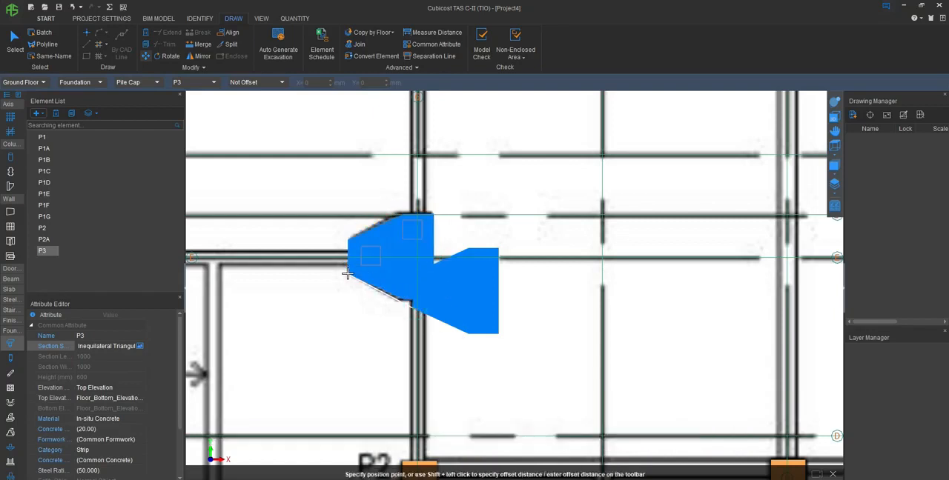
pyautogui.click(344, 272)
pyautogui.rightClick(344, 273)
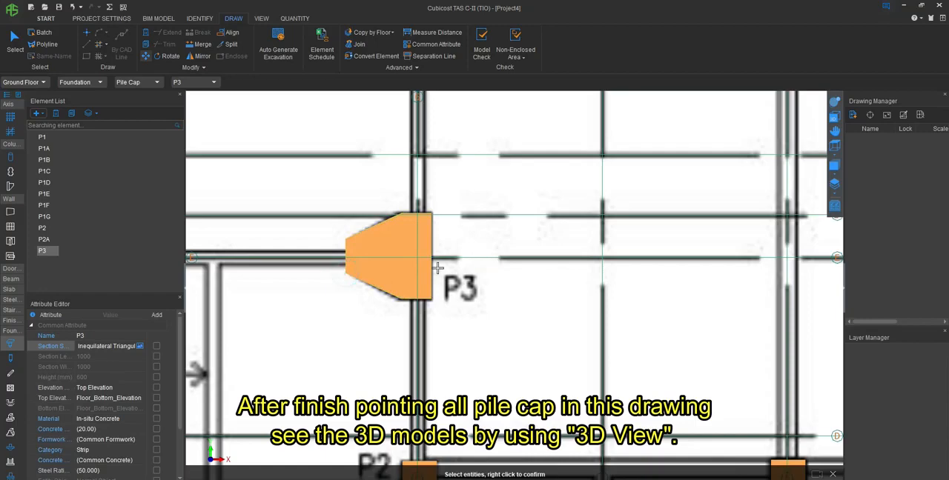
# - View the whole foundation model in 3D and orbit it so the piles show beneath the pile caps
pyautogui.scroll(-10, 401, 230)
pyautogui.scroll(-2, 400, 226)
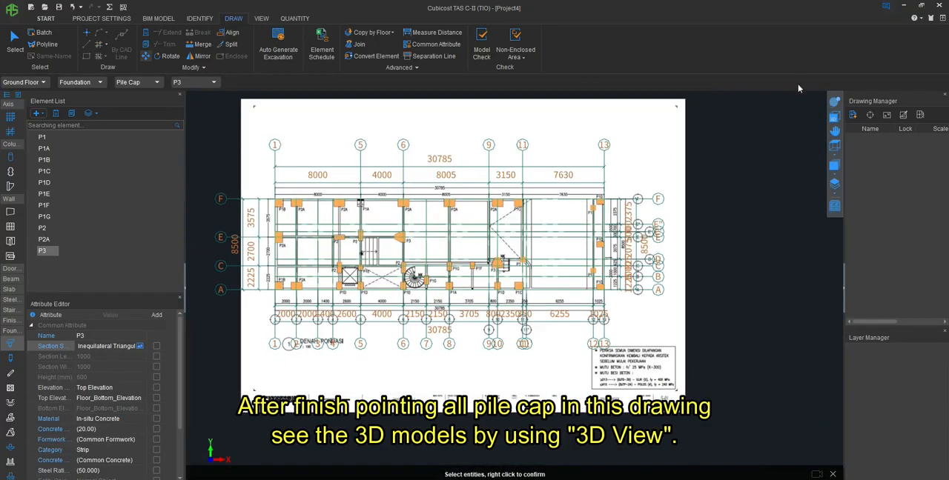
pyautogui.click(835, 101)
pyautogui.moveTo(525, 312); pyautogui.dragTo(445, 220)
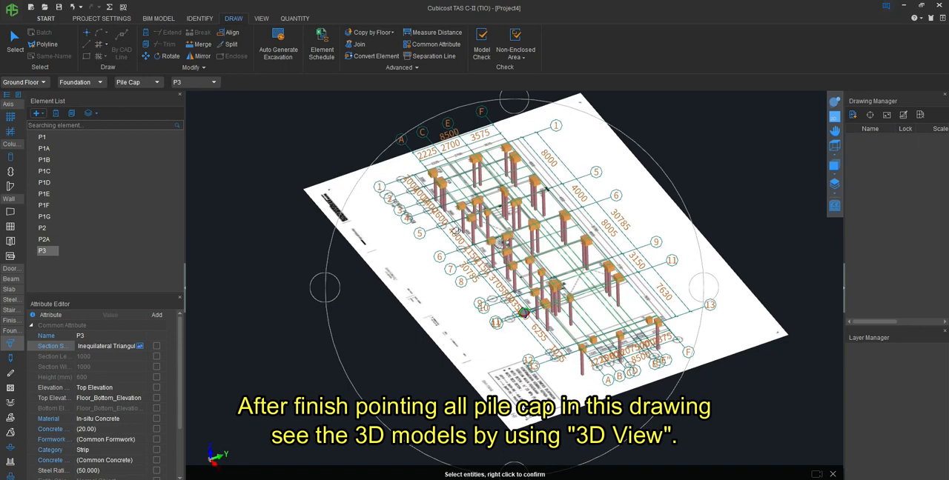
# - Run the summary calculation for the Ground Floor
pyautogui.click(294, 19)
pyautogui.click(190, 43)
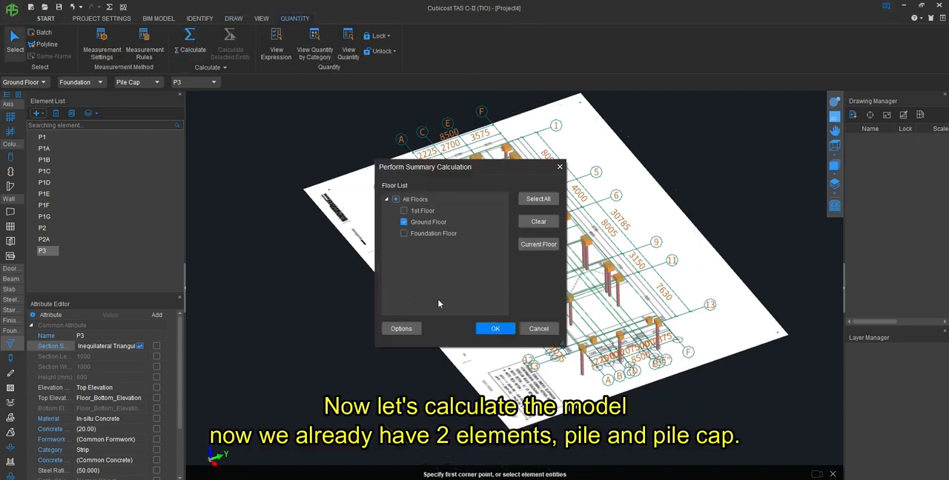
pyautogui.click(492, 328)
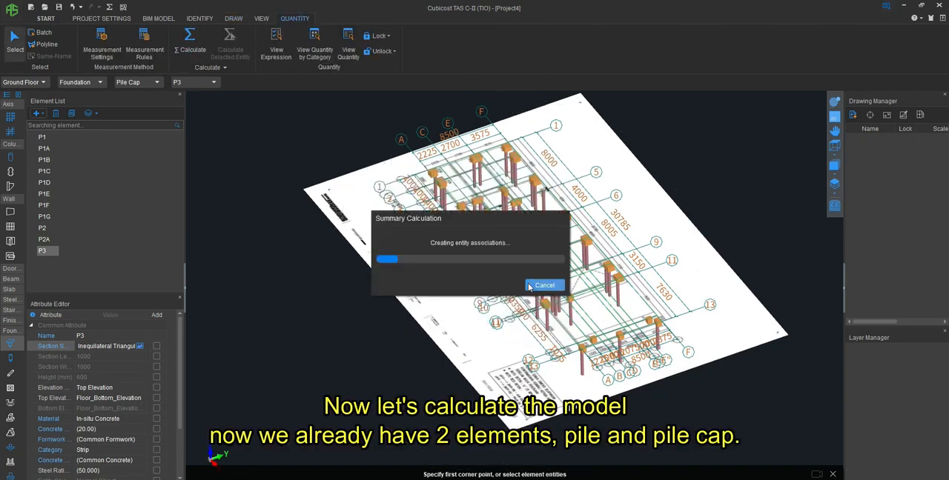
pyautogui.click(541, 285)
# - Show the Ground Floor quantities by category and look through the Pile and Pile Cap tables
pyautogui.click(314, 45)
pyautogui.click(331, 198)
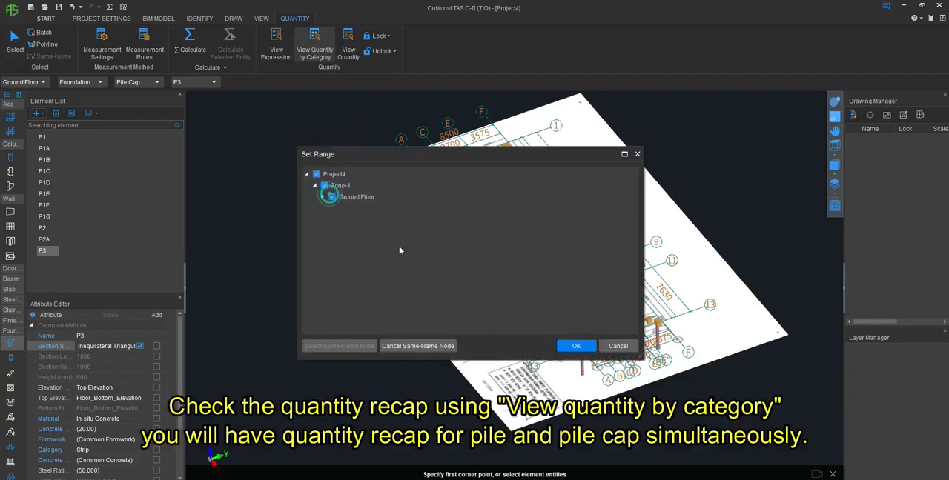
pyautogui.click(576, 347)
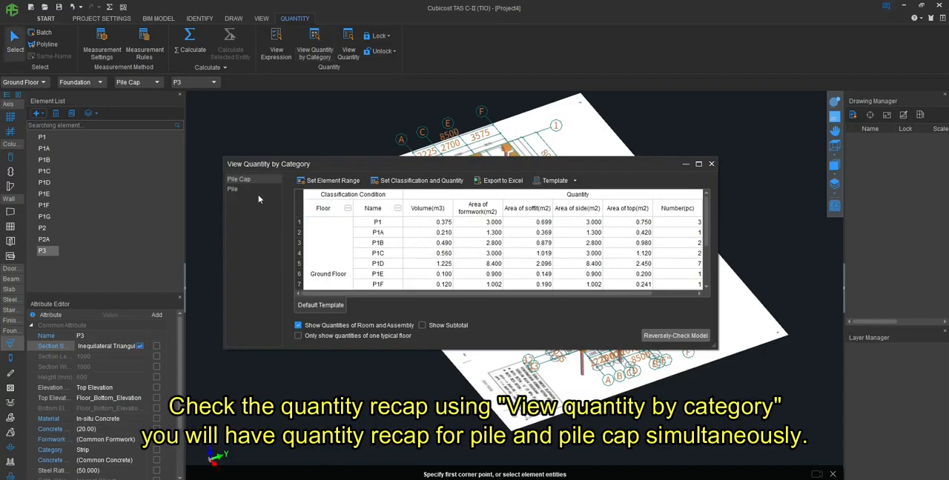
pyautogui.click(232, 189)
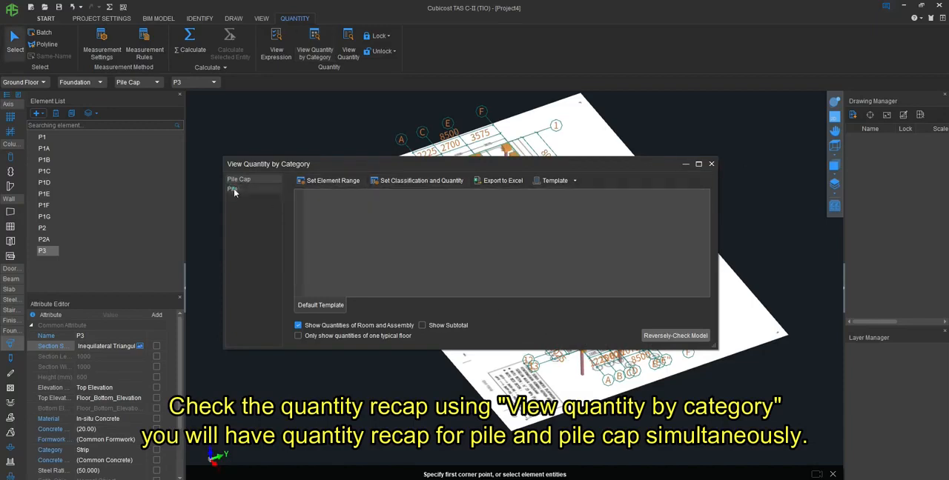
pyautogui.click(237, 180)
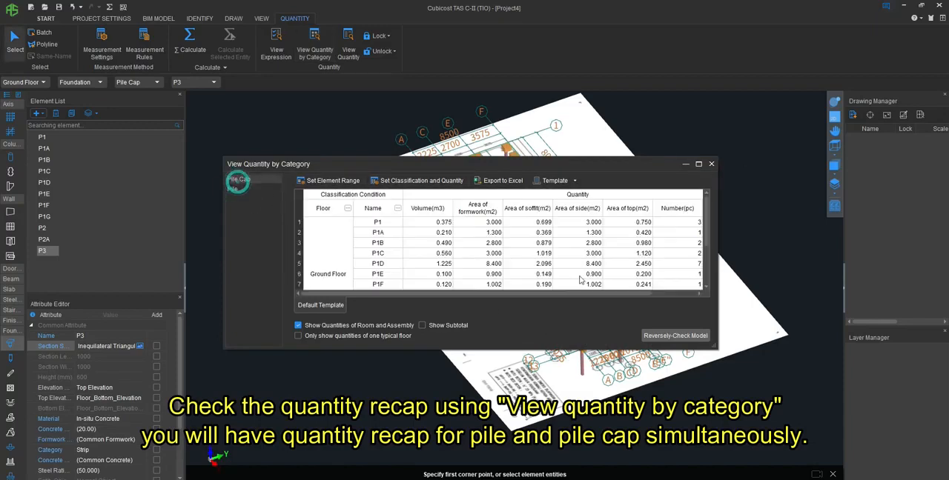
pyautogui.scroll(-2, 456, 261)
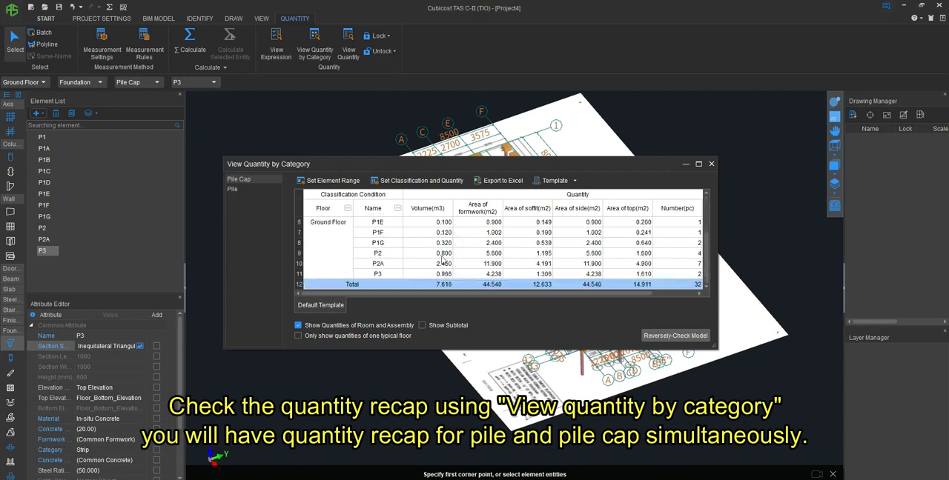
pyautogui.scroll(2, 422, 242)
# - Check the P1 pile cap quantities across the row, from volume through formwork and areas to weight of rebar
pyautogui.click(424, 222)
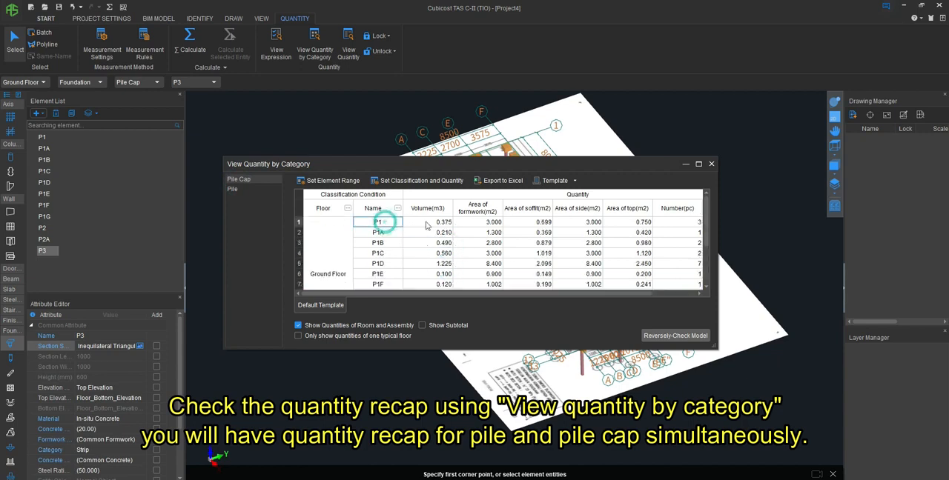
pyautogui.click(494, 222)
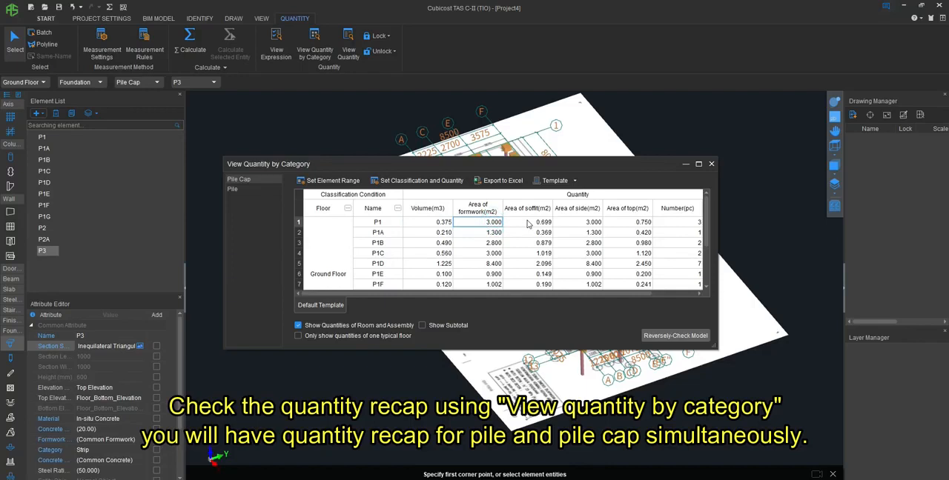
pyautogui.click(550, 222)
pyautogui.click(577, 223)
pyautogui.click(624, 223)
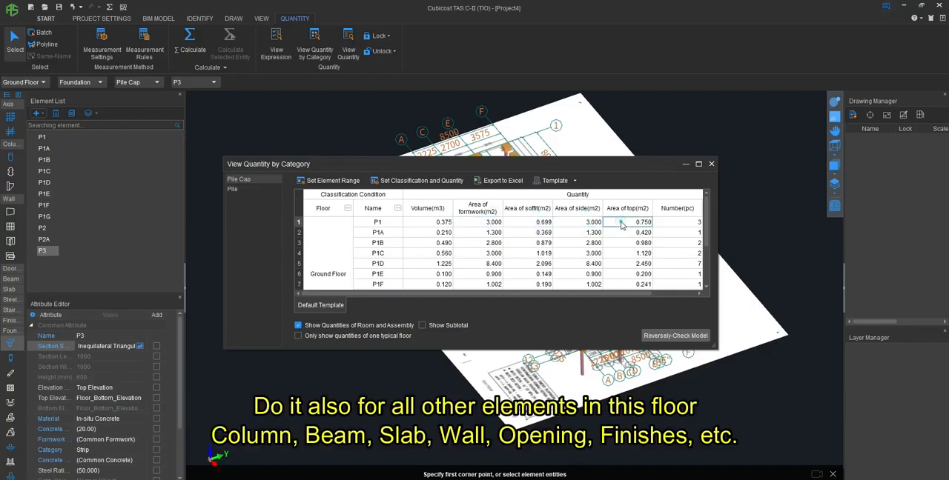
pyautogui.moveTo(618, 294); pyautogui.dragTo(686, 298)
pyautogui.click(632, 224)
pyautogui.click(676, 224)
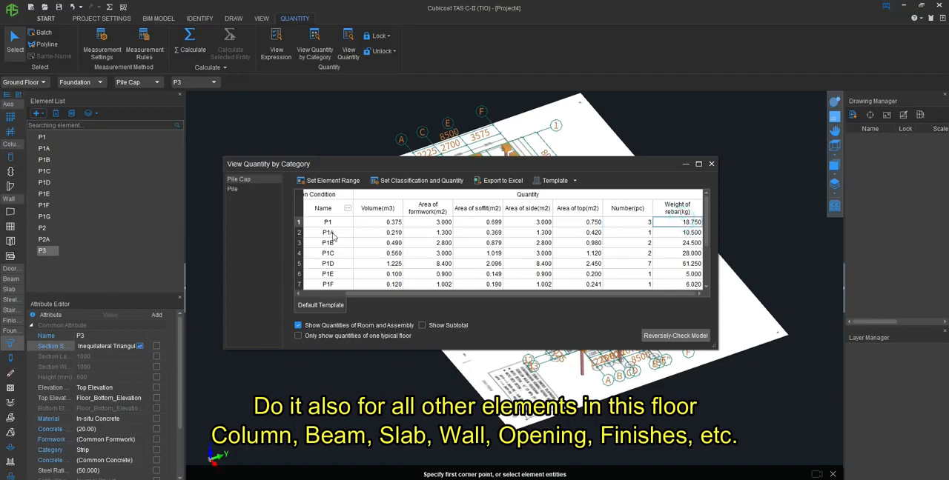
# - Check the P1A pile cap quantities across the row, from volume to weight of rebar
pyautogui.click(389, 233)
pyautogui.click(443, 233)
pyautogui.click(492, 232)
pyautogui.click(526, 233)
pyautogui.click(578, 233)
pyautogui.click(635, 234)
pyautogui.click(676, 232)
# - Check the P1B pile cap quantities from volume to weight of rebar and close the quantity table
pyautogui.click(328, 243)
pyautogui.click(393, 246)
pyautogui.click(437, 246)
pyautogui.click(495, 248)
pyautogui.click(539, 248)
pyautogui.click(588, 246)
pyautogui.click(648, 245)
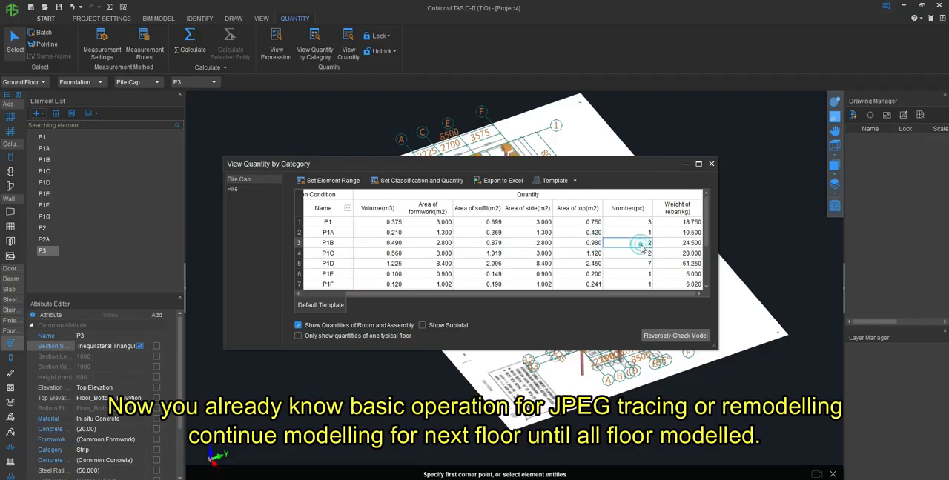
pyautogui.click(688, 248)
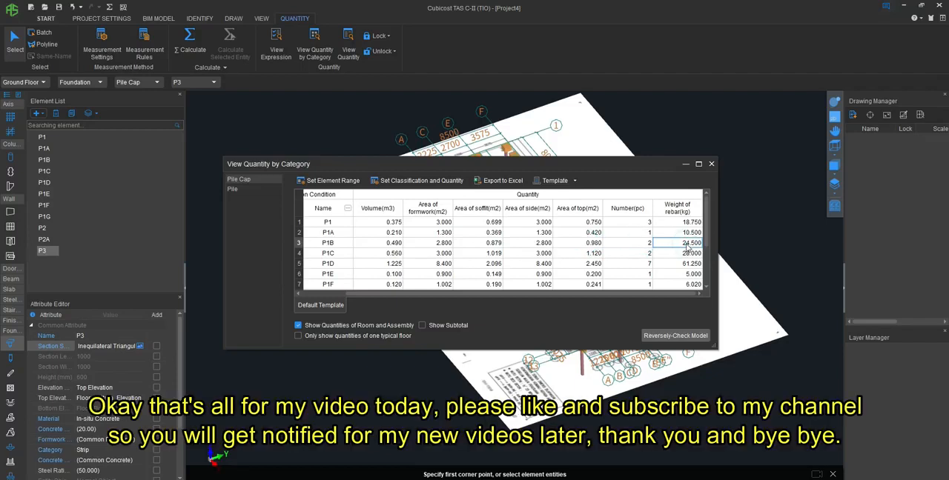
pyautogui.click(711, 164)
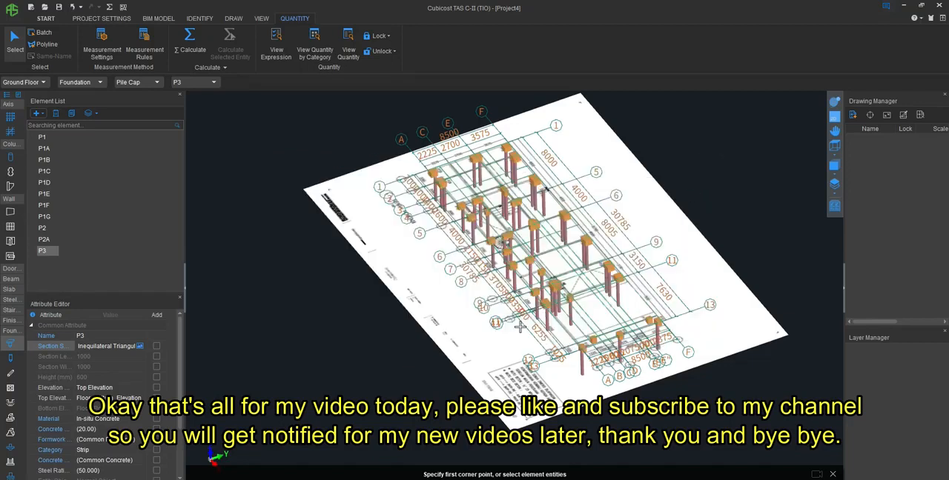